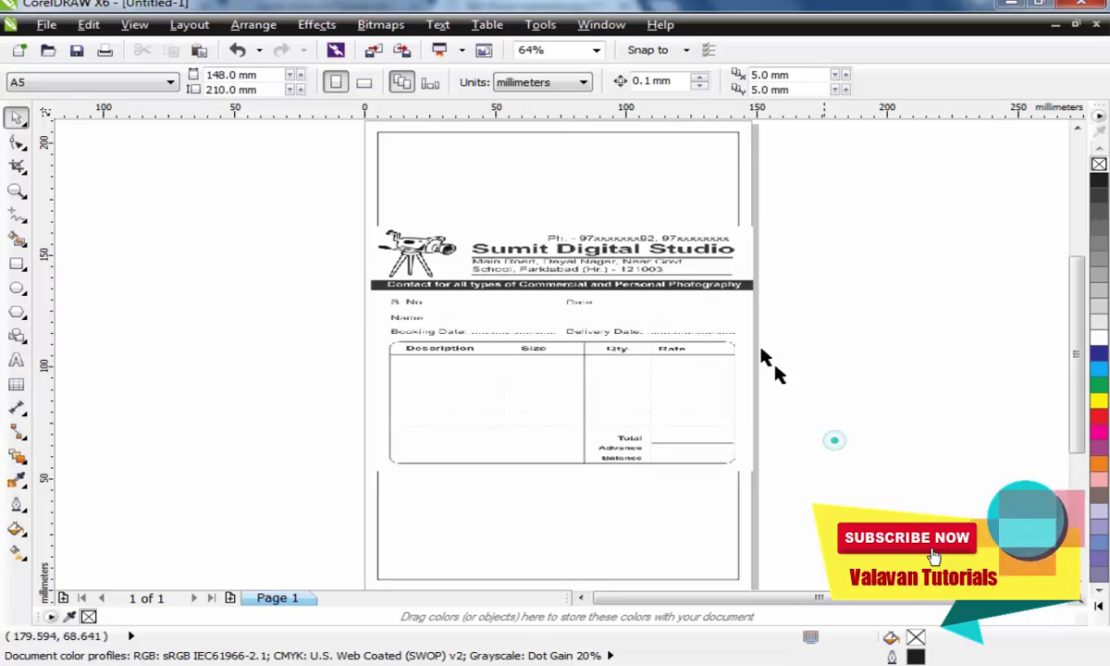
Add the artistic text "Sumit Digital Studio" inside the page border, above the scanned bill header
left_click(16, 191)
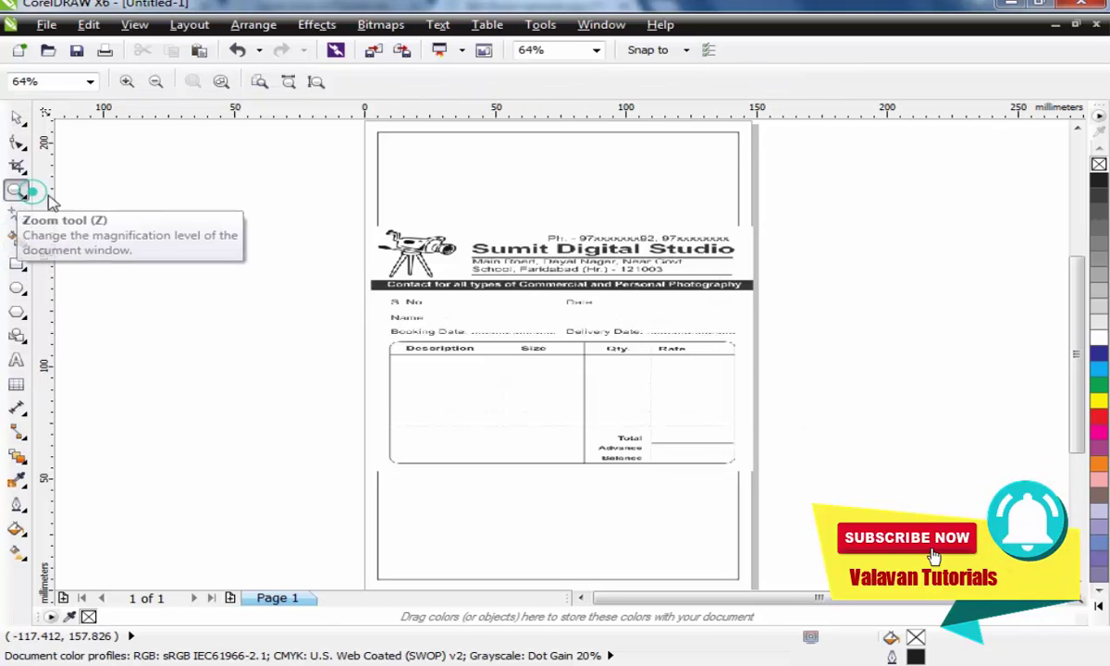
left_click(805, 359)
left_click_drag(312, 124, 317, 156)
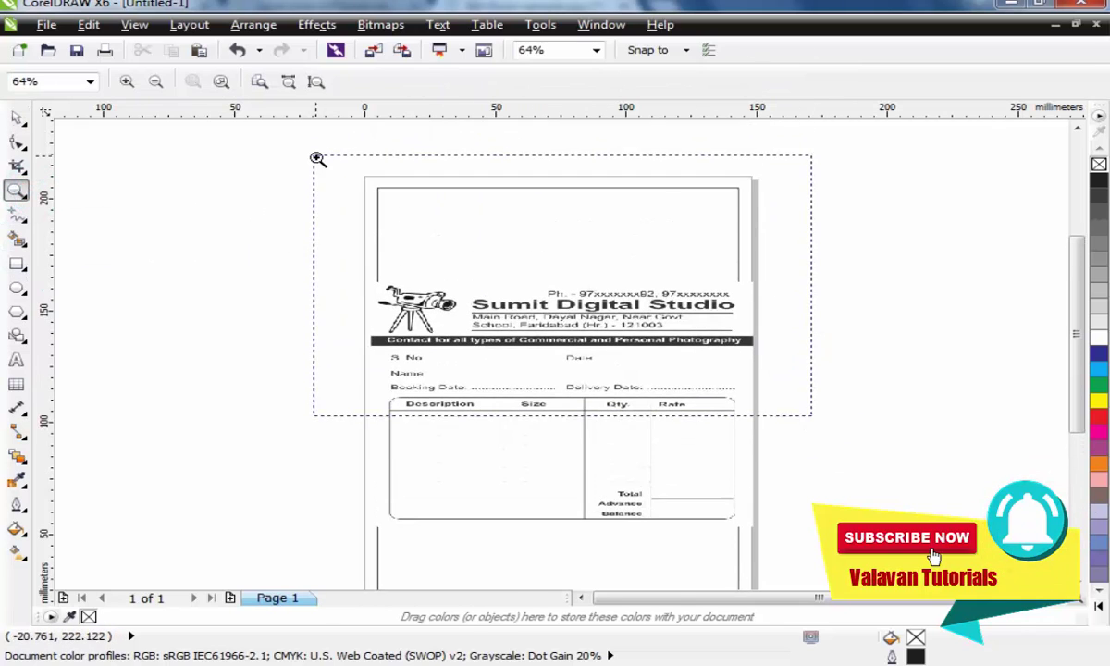
left_click(20, 120)
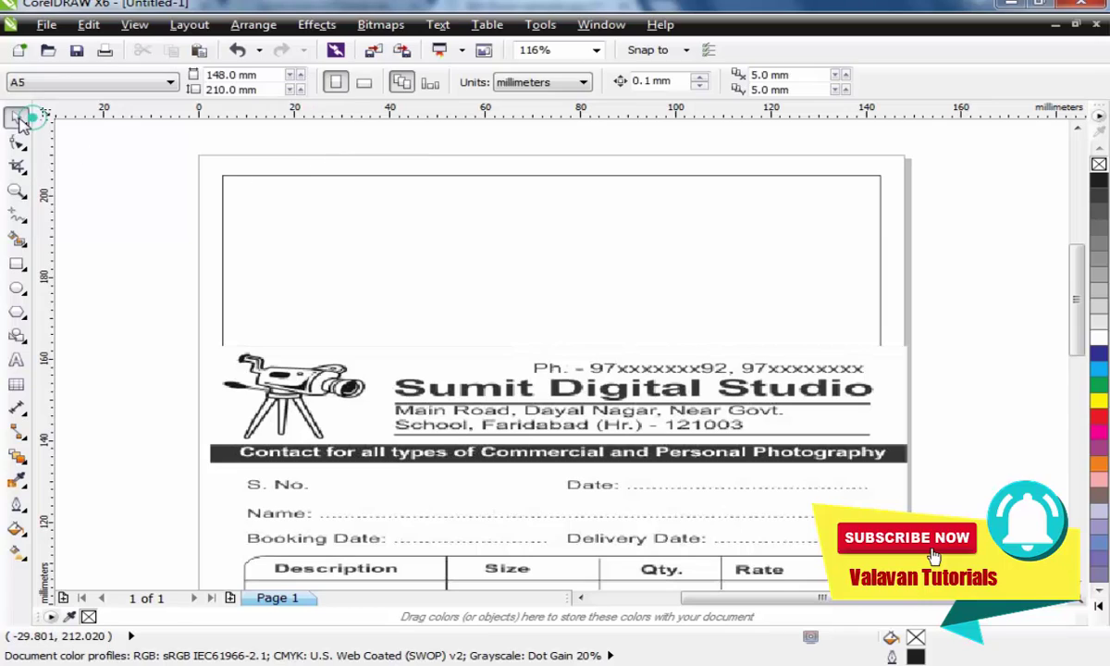
left_click(16, 362)
left_click(471, 266)
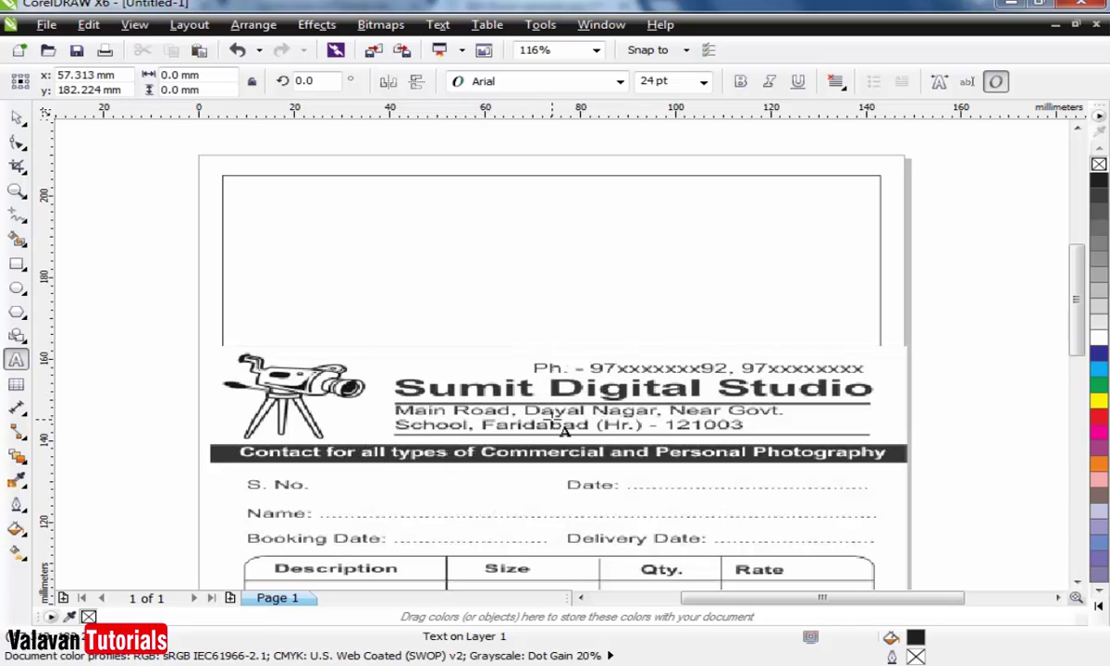
type("SUmit Di")
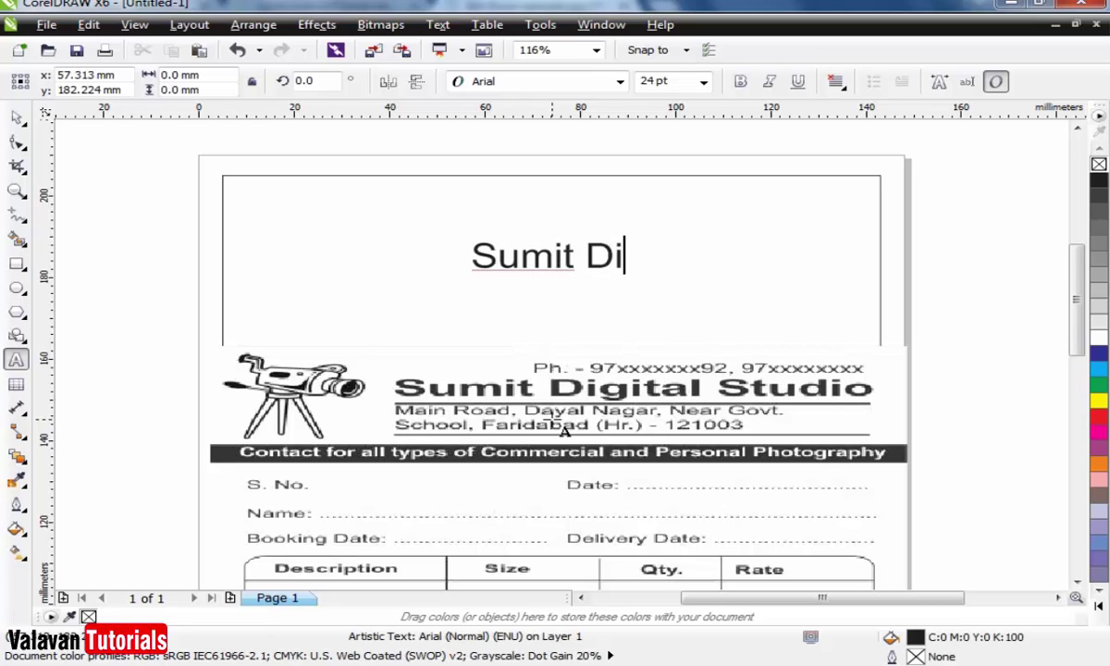
type("gital Stu")
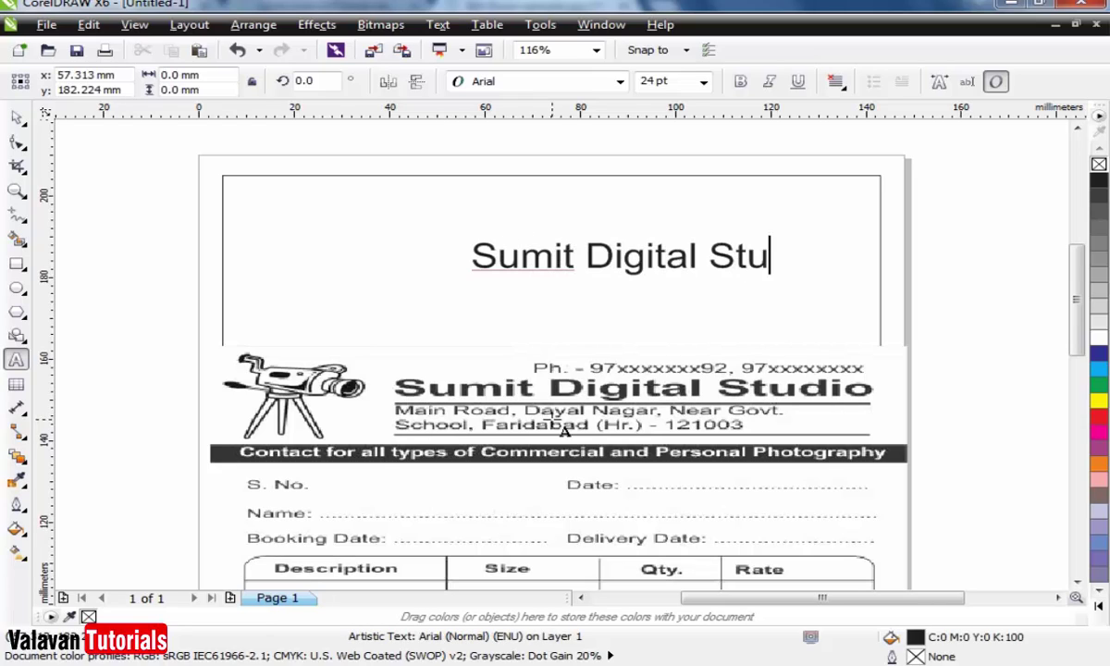
type("dio")
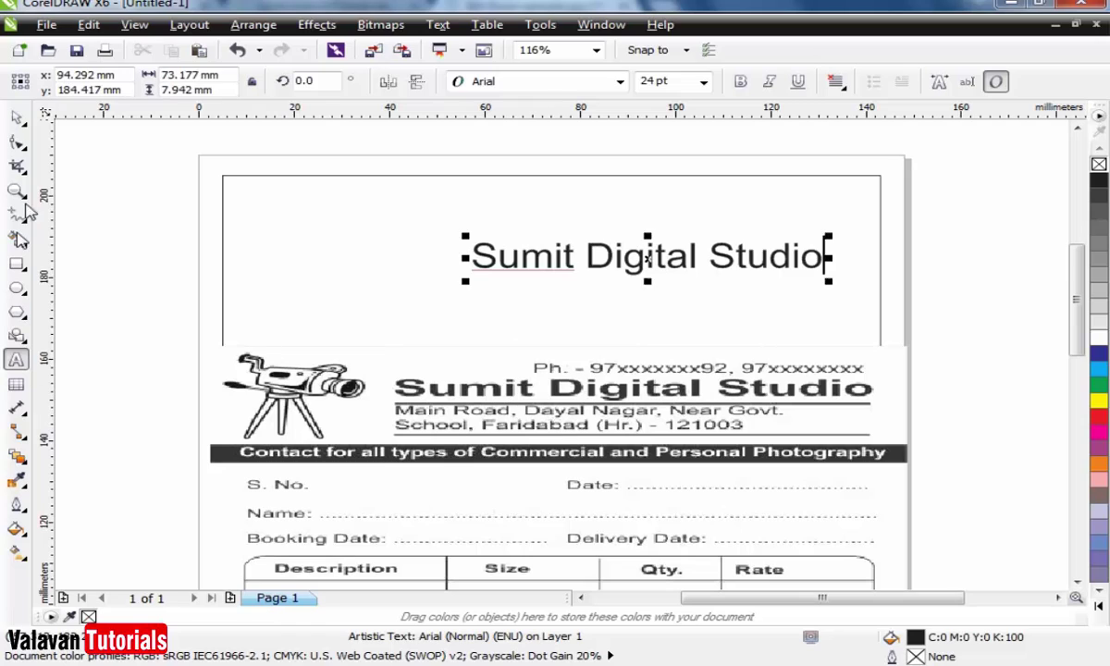
Move the "Sumit Digital Studio" text up and to the left, centring it at about X 80 mm, Y 188 mm
left_click(16, 118)
left_click_drag(568, 255, 500, 241)
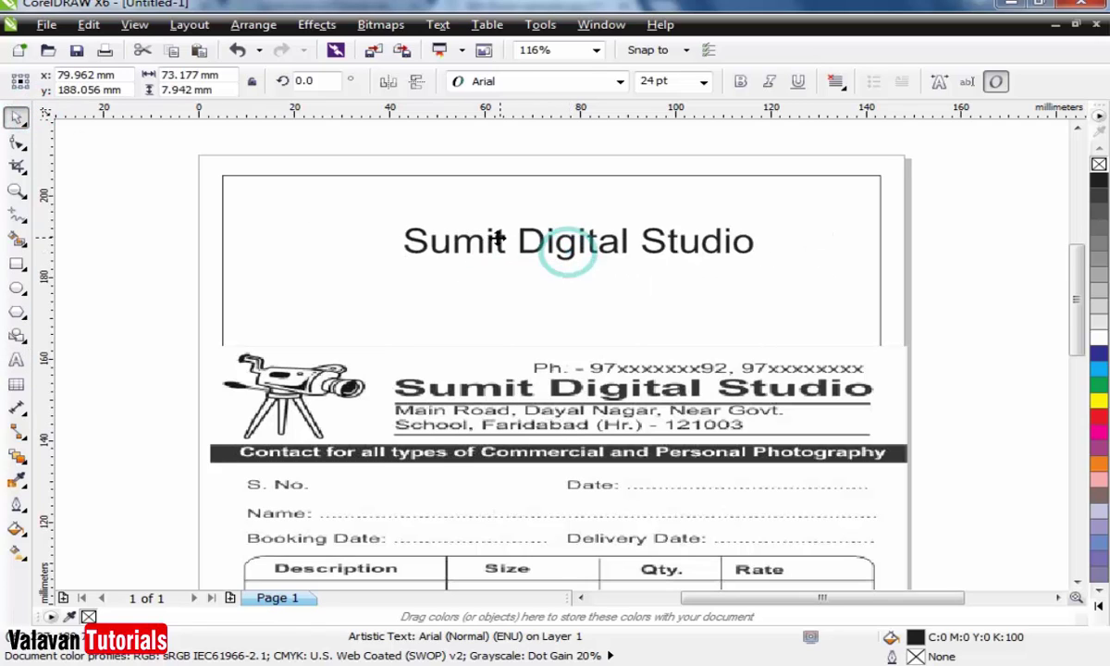
left_click(143, 255)
left_click(461, 243)
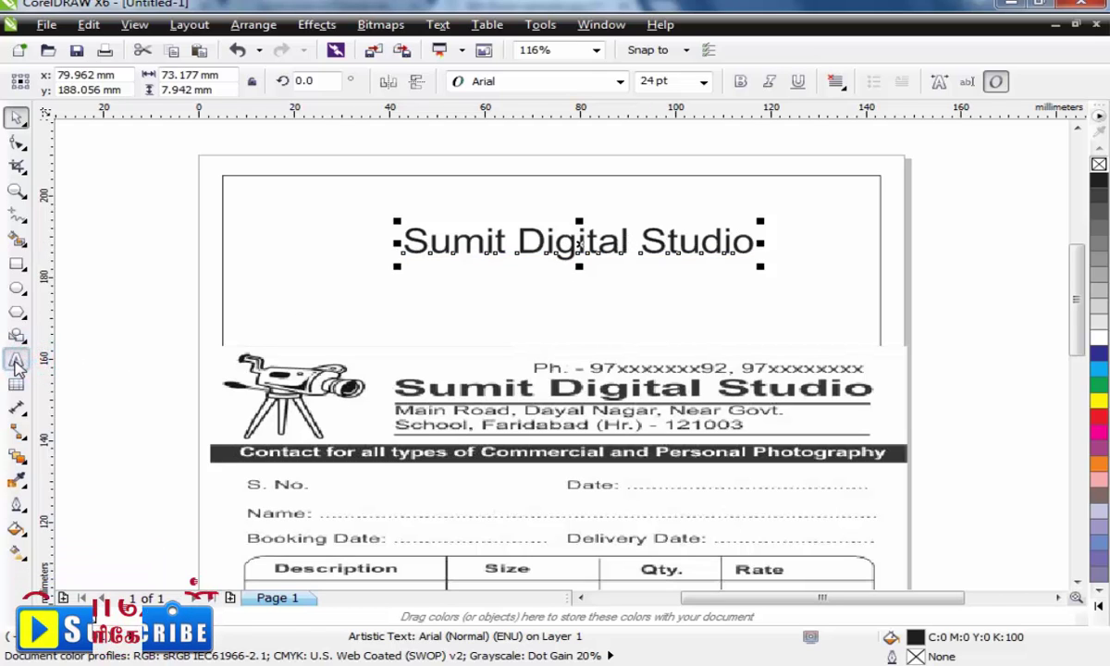
Draw a paragraph text frame about 35 × 37 mm overlapping the page's upper-left edge and enter "dfgf gf" in it
left_click(17, 362)
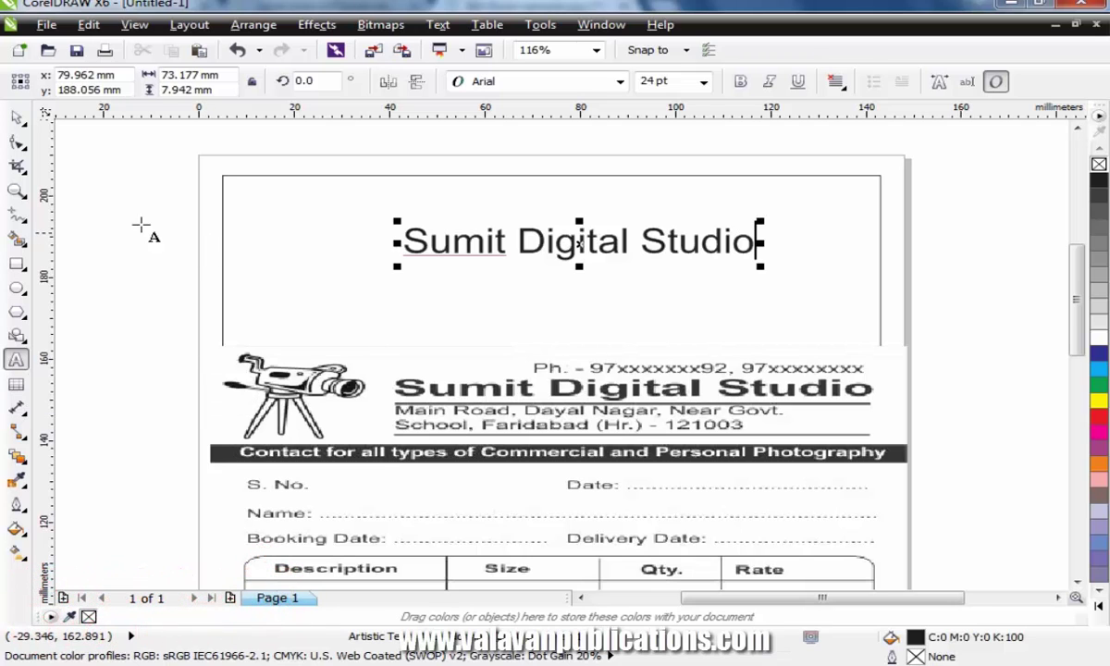
left_click(96, 181)
left_click_drag(96, 182, 266, 330)
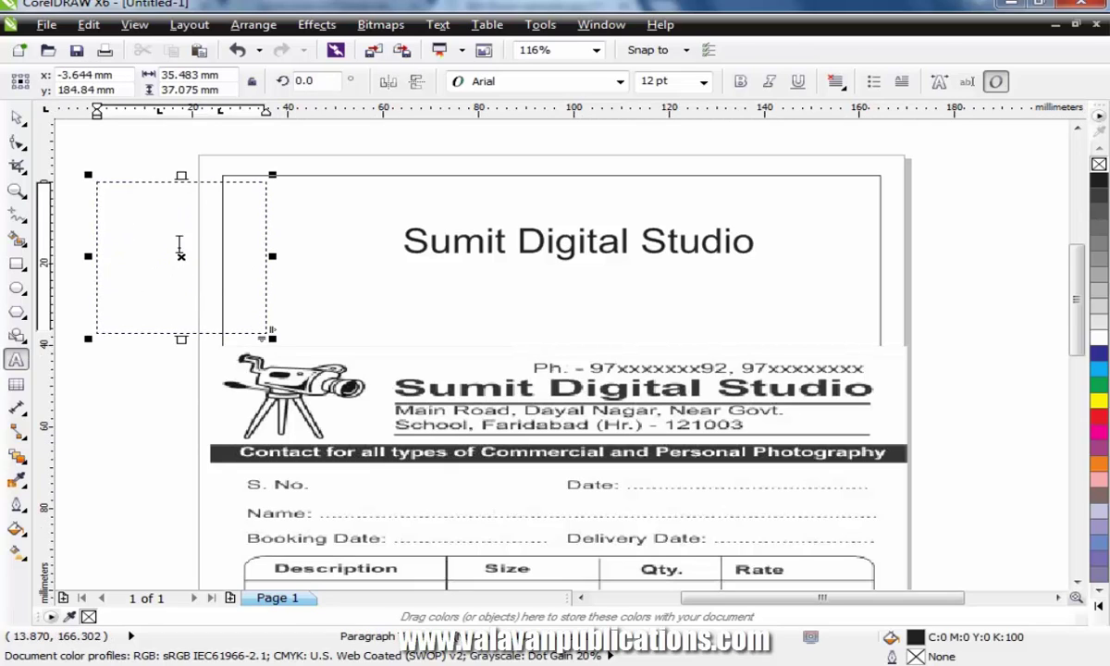
type("dfgf gf")
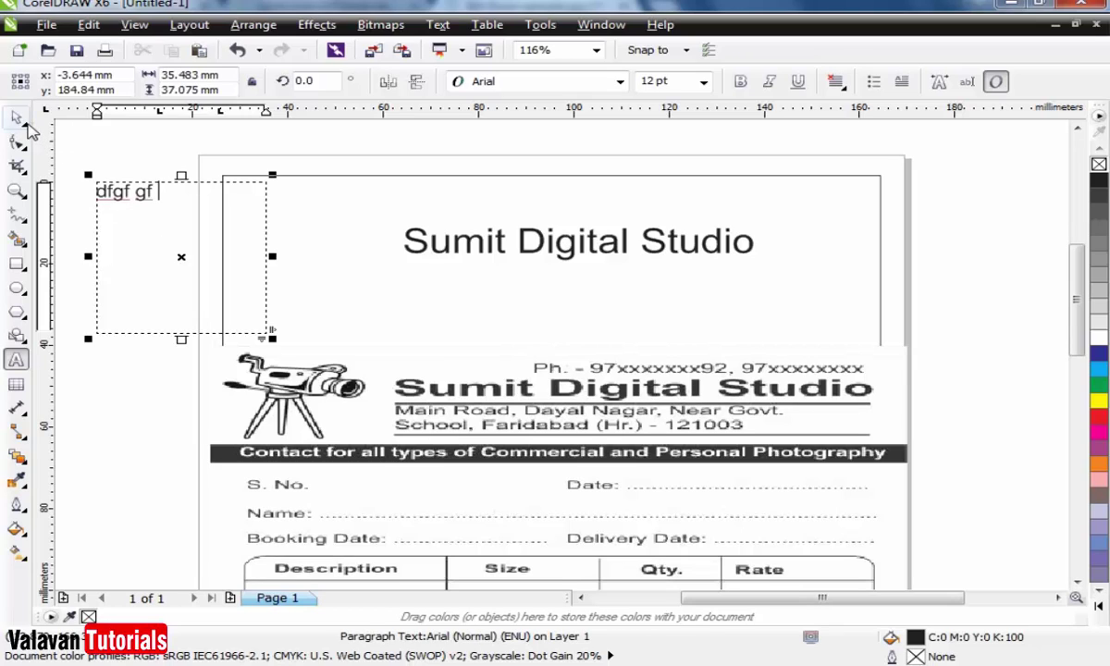
left_click(15, 117)
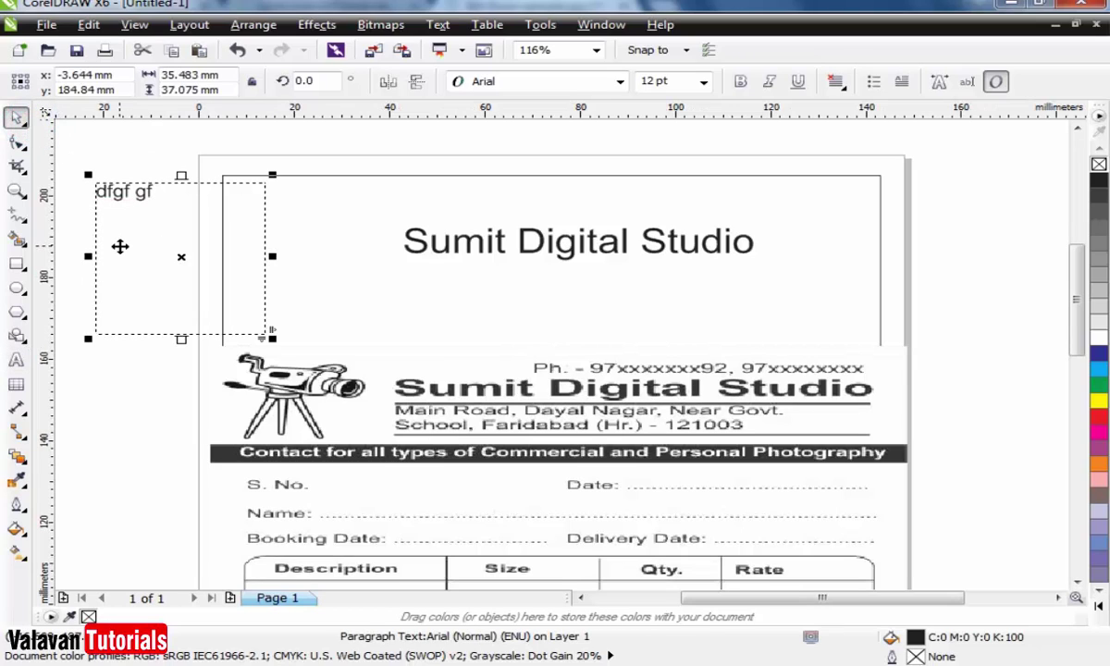
Compare the artistic heading text with the paragraph text frame, including the commands available for the frame
left_click(433, 244)
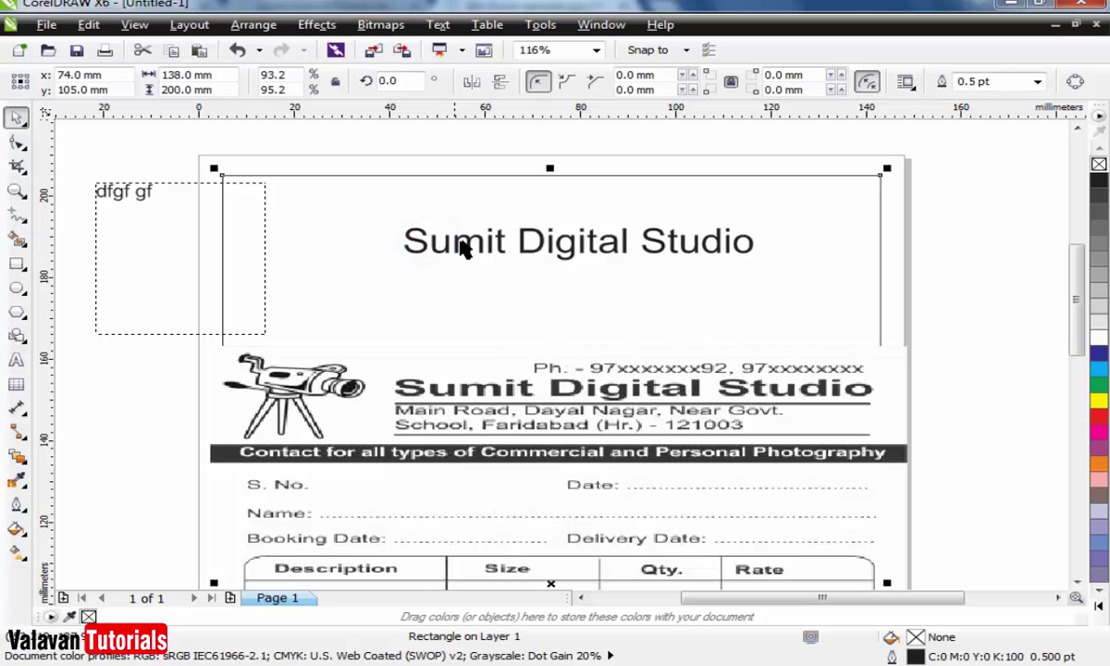
left_click(437, 240)
left_click(185, 226)
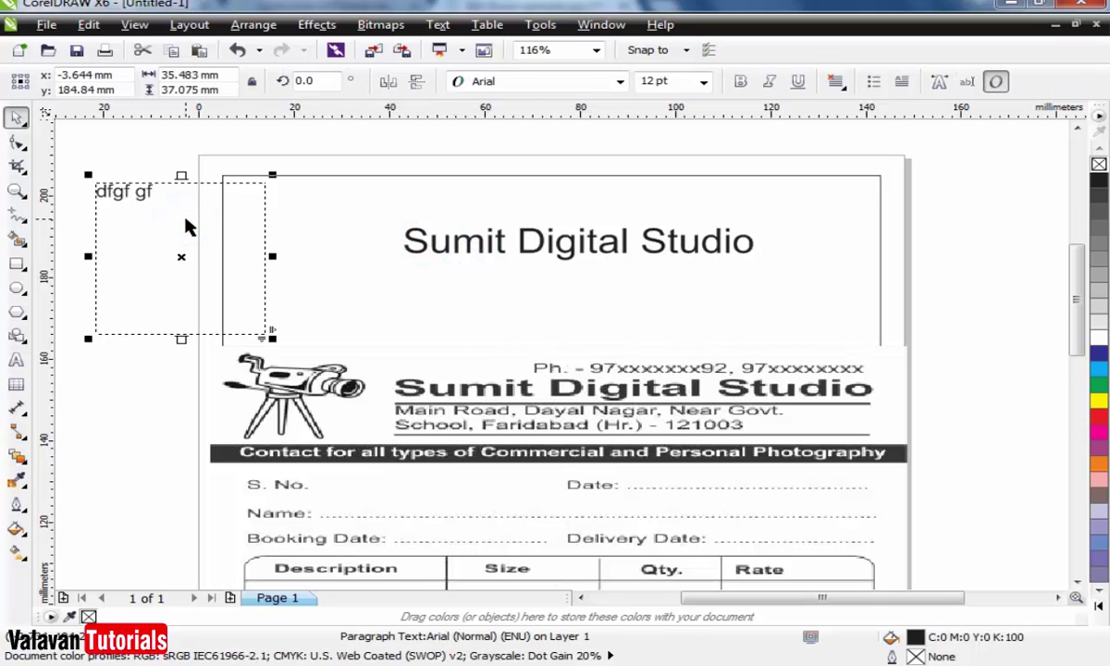
right_click(186, 226)
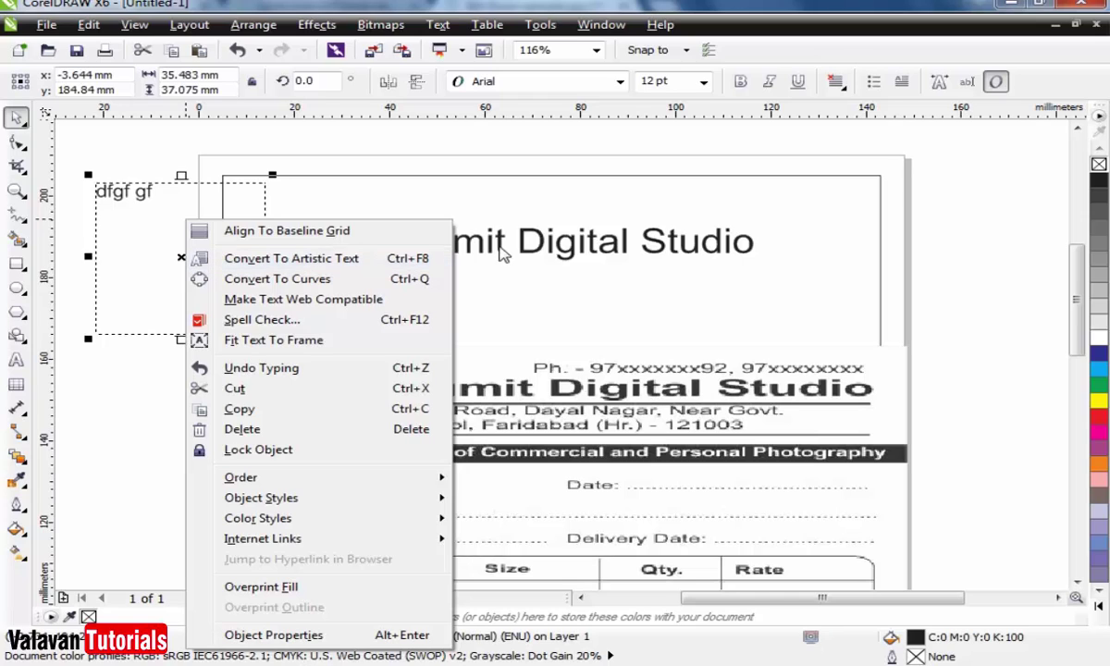
left_click(541, 244)
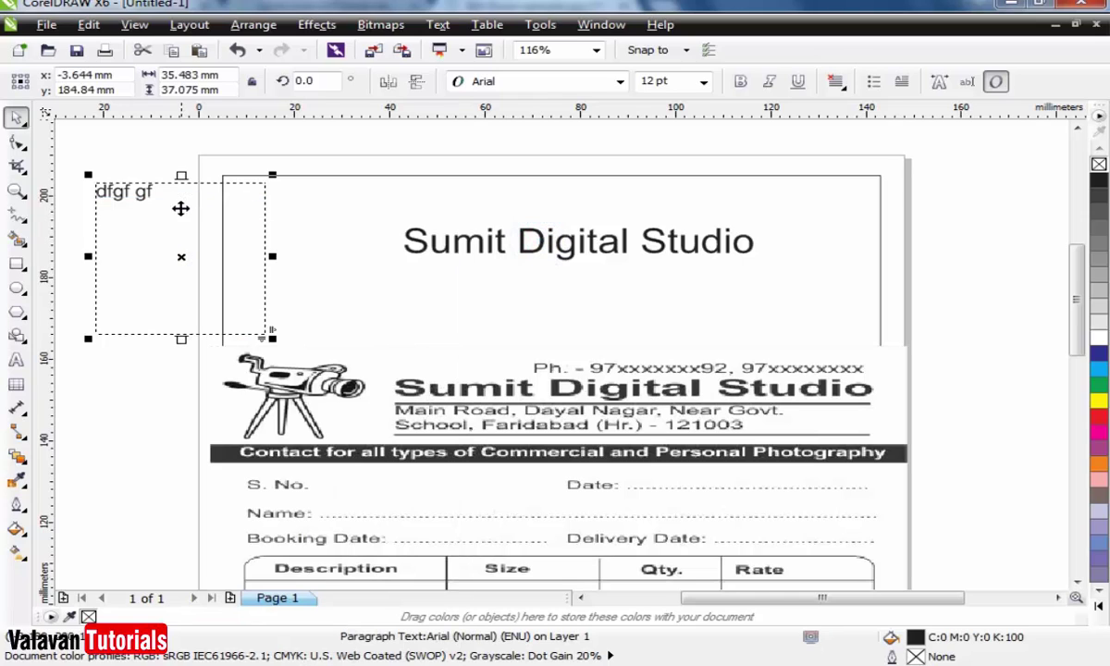
left_click(141, 168)
left_click(498, 241)
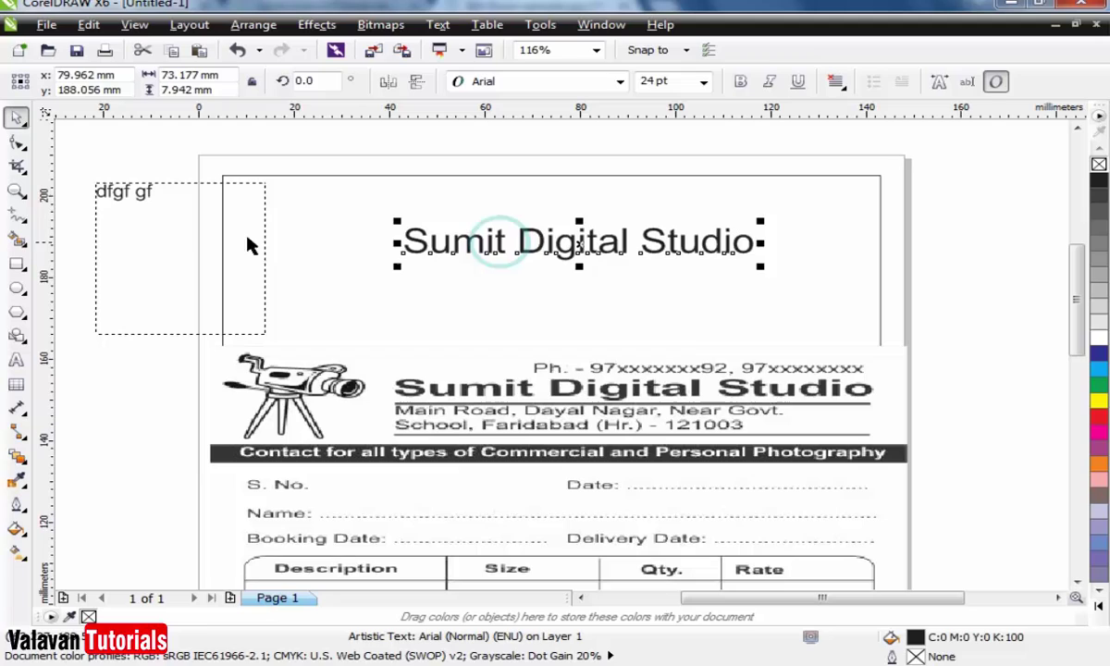
Shift the sample paragraph text frame slightly up and to the left, and delete it
left_click(177, 225)
left_click_drag(177, 225, 163, 217)
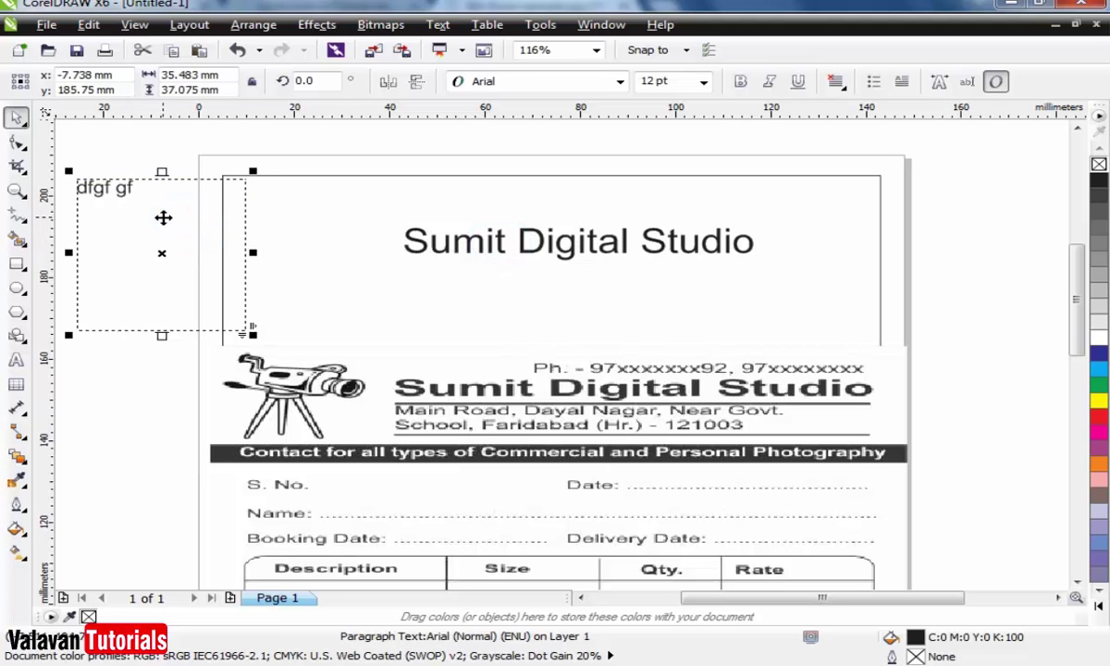
left_click(442, 242)
left_click(141, 213)
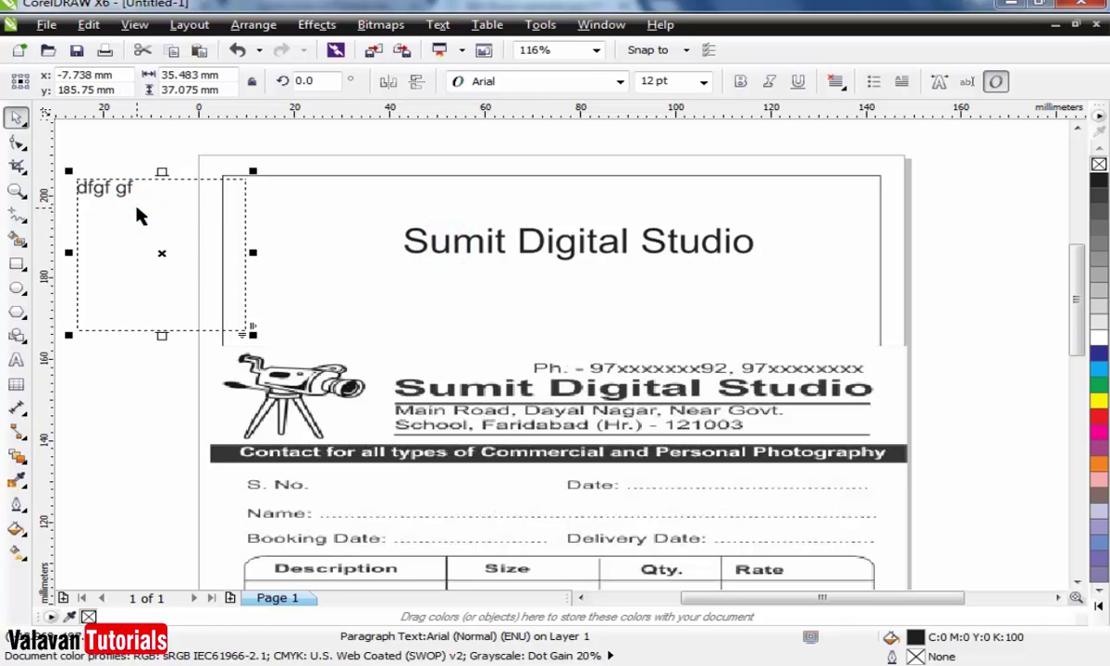
key("Delete")
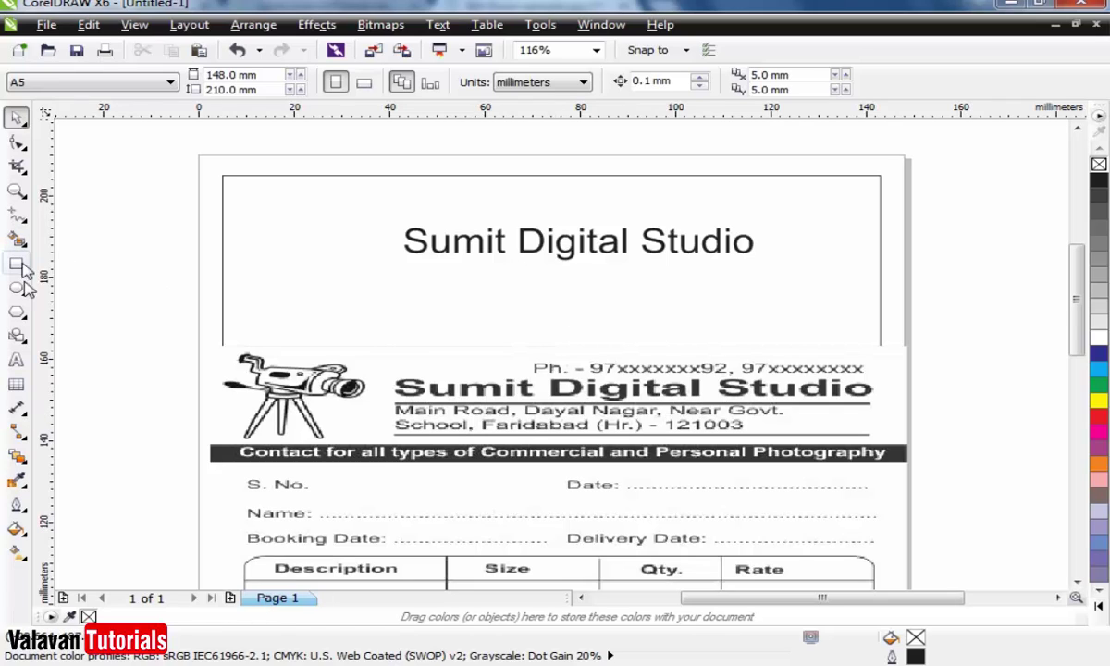
Add the studio's full address with postal code as one line of artistic text below the "Sumit Digital Studio" heading
left_click(16, 360)
left_click(333, 300)
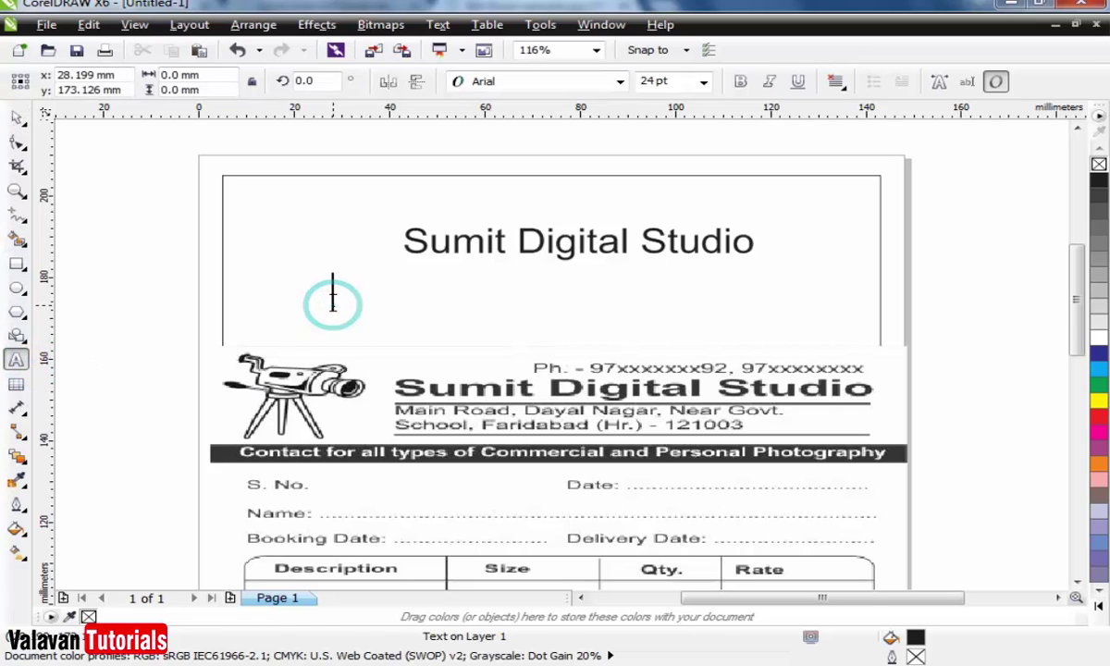
type("Mai")
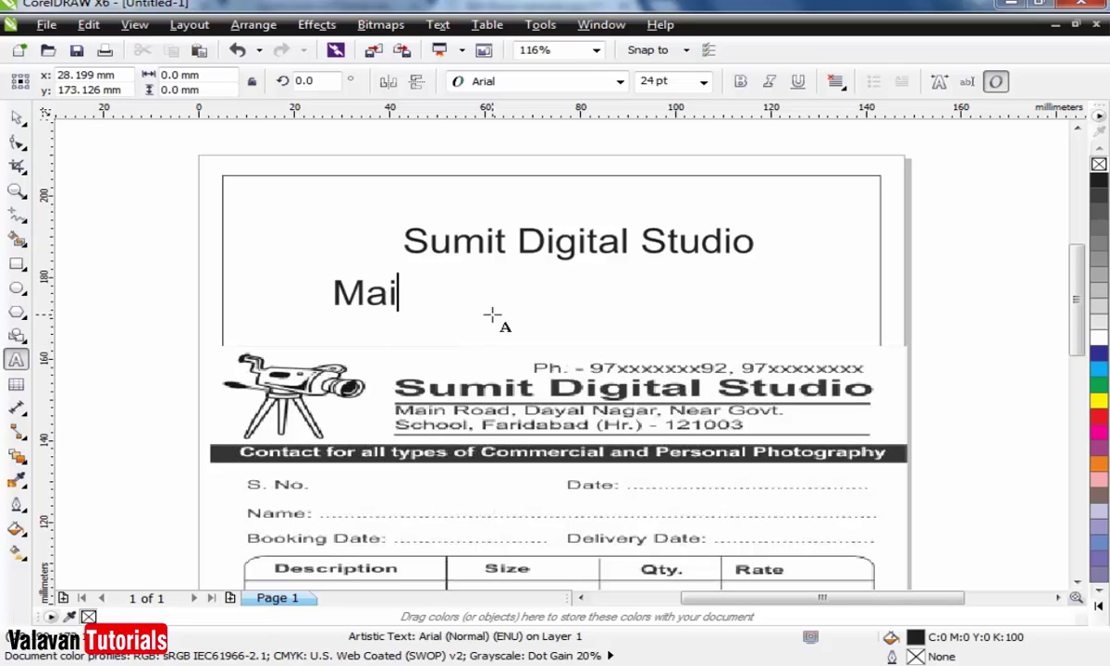
type("n Road, Day")
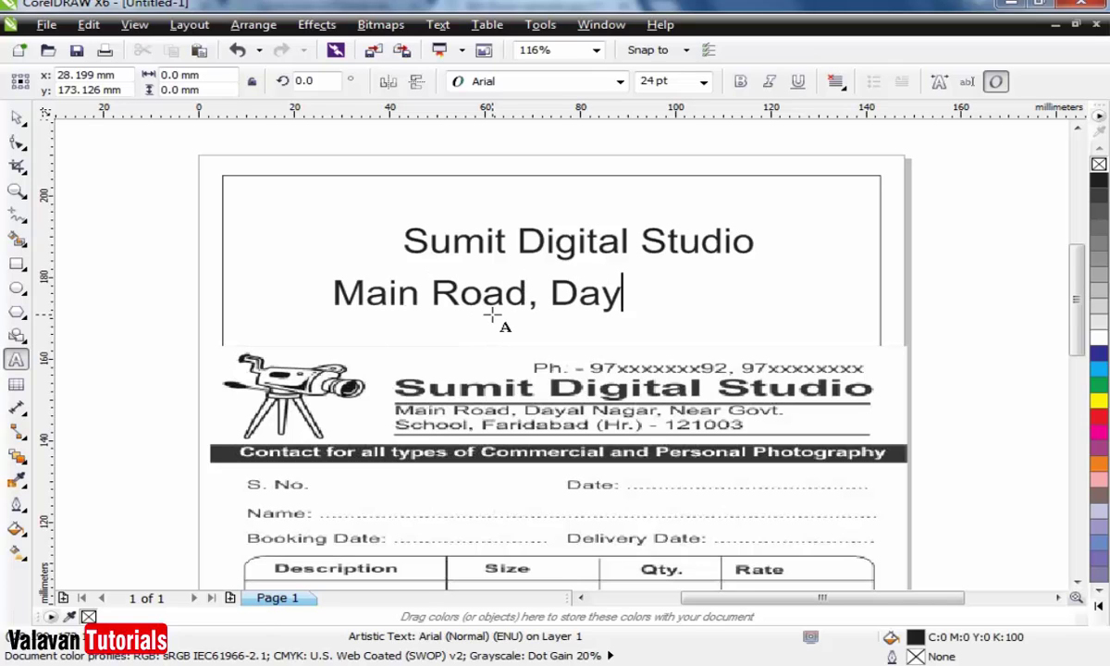
type("al Nagar, Ne")
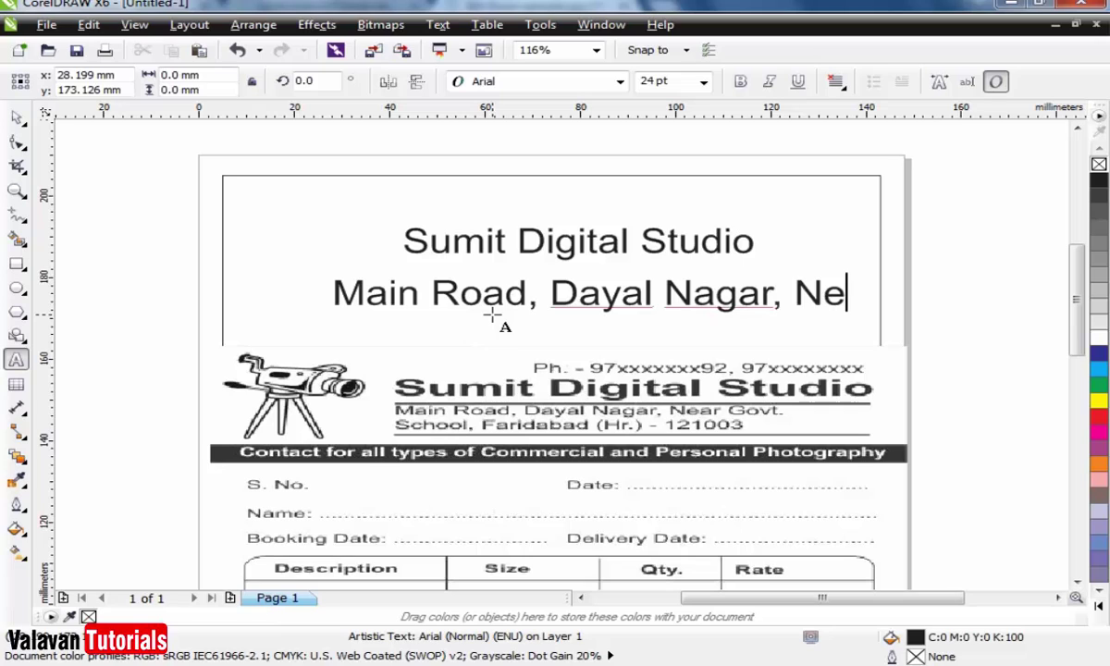
type("ar Govt Sc")
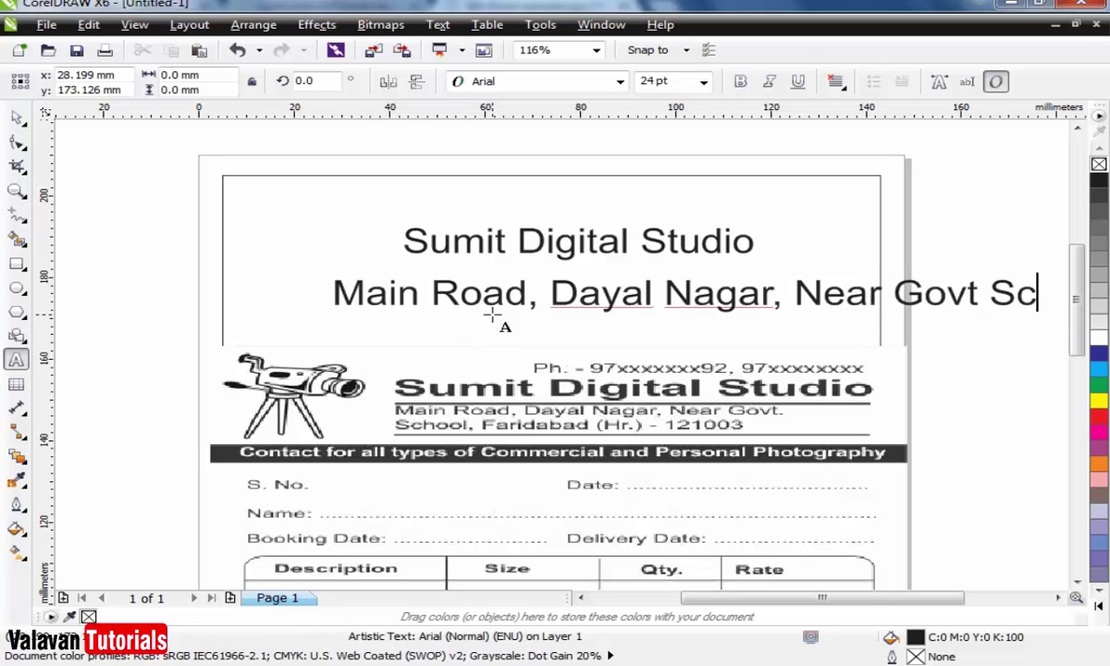
type("hool, Fa")
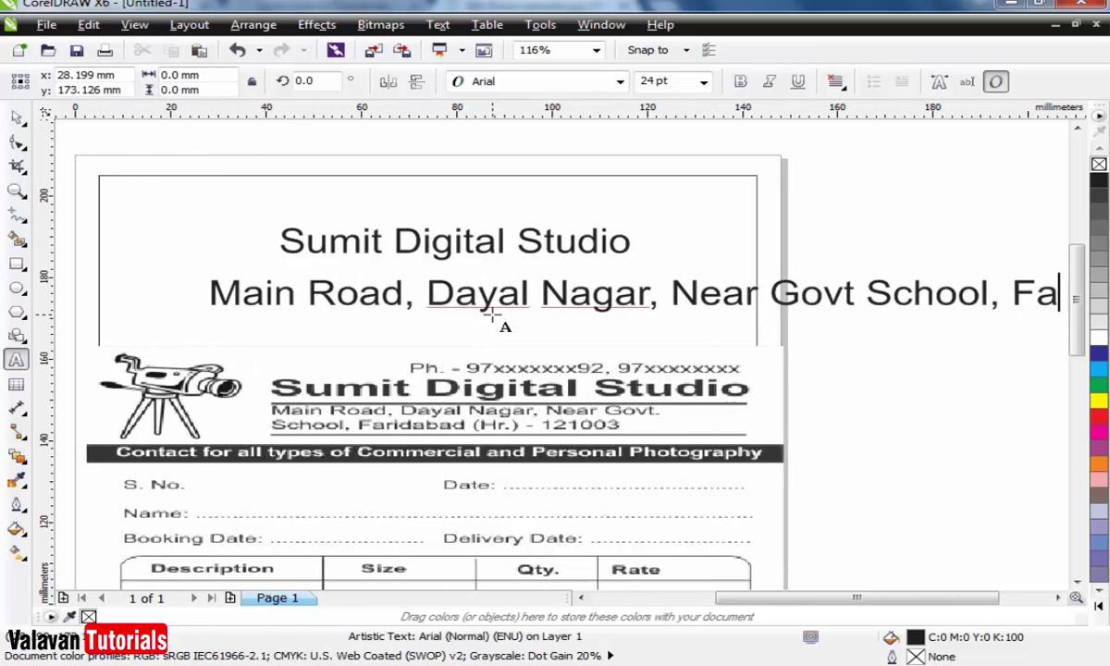
type("ridabad")
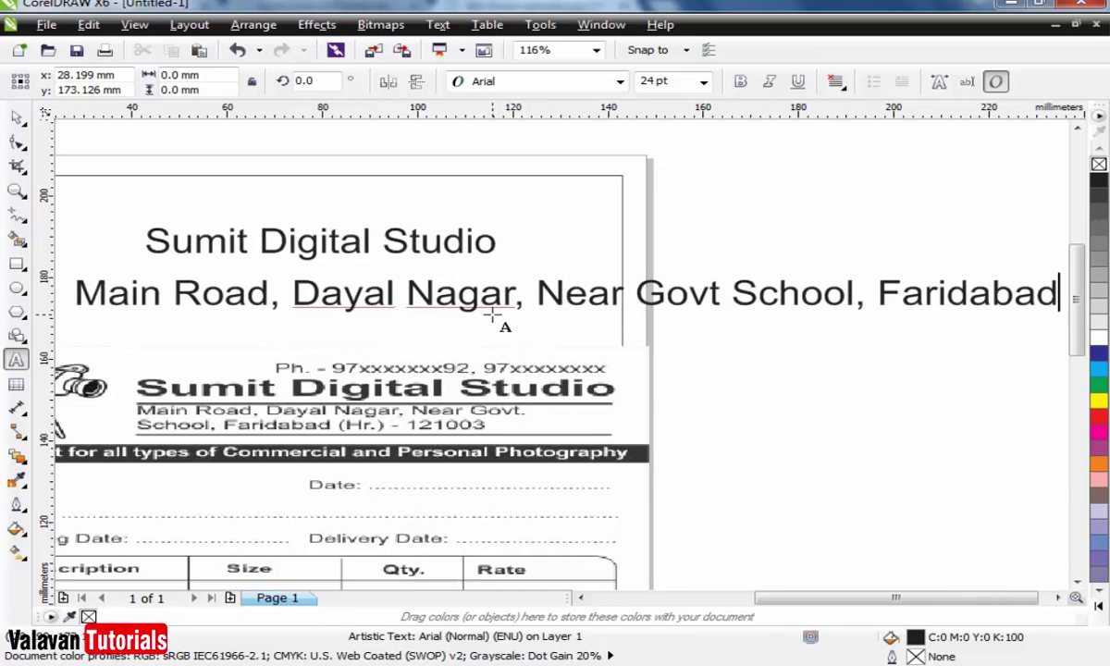
type(" - ")
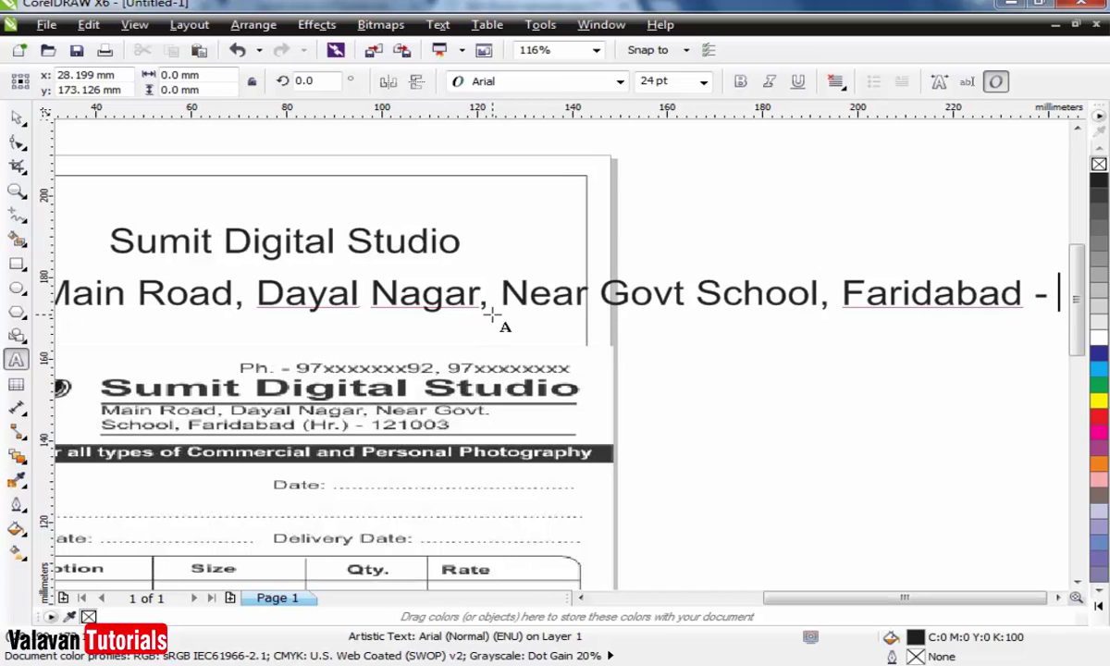
type("121003")
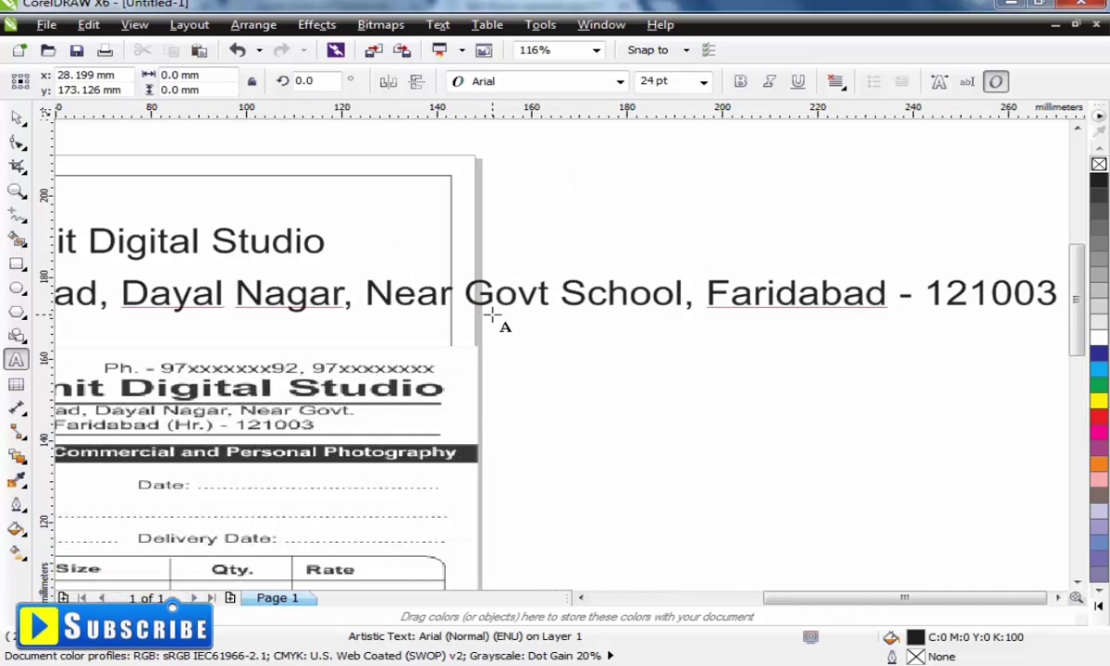
key("Escape")
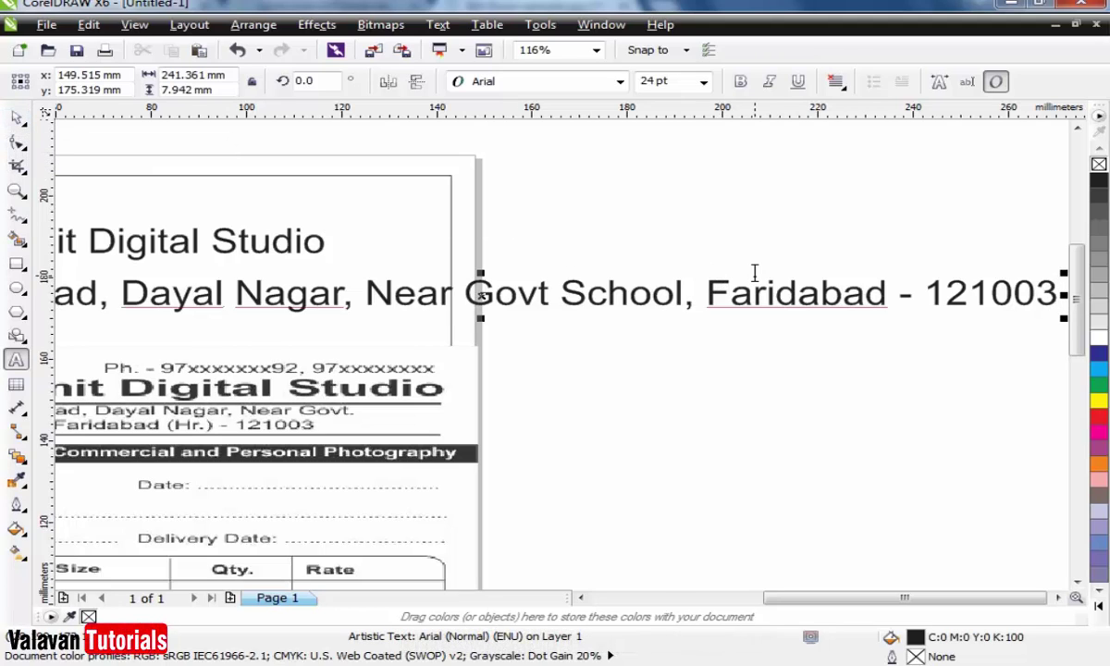
key("ctrl+space")
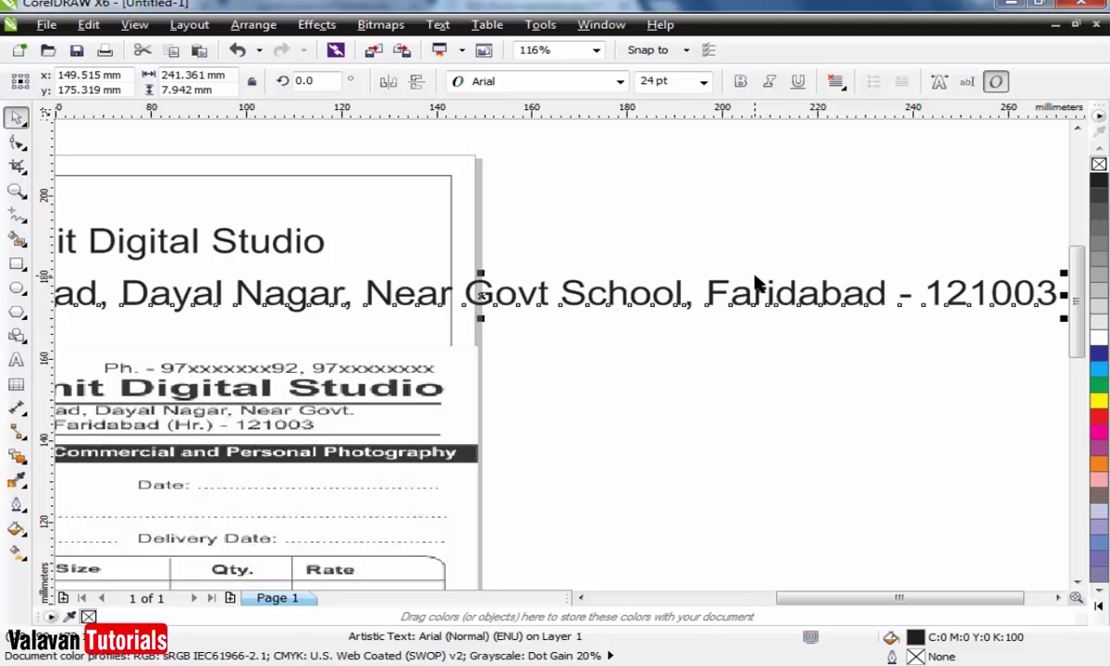
left_click(17, 502)
left_click(22, 478)
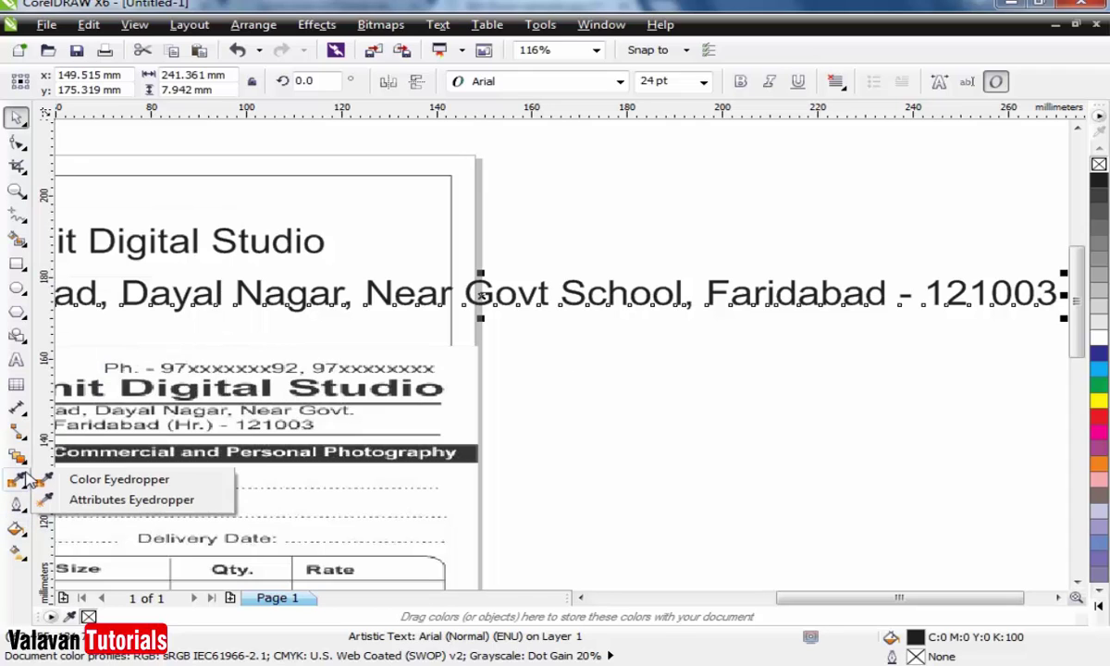
left_click(20, 481)
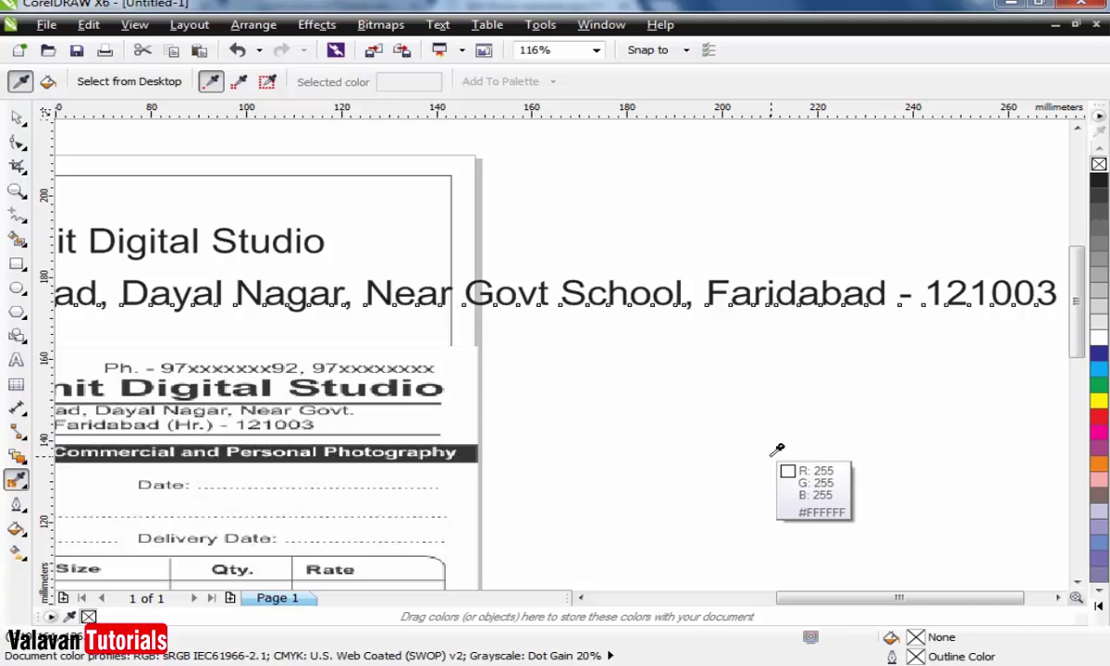
key("space")
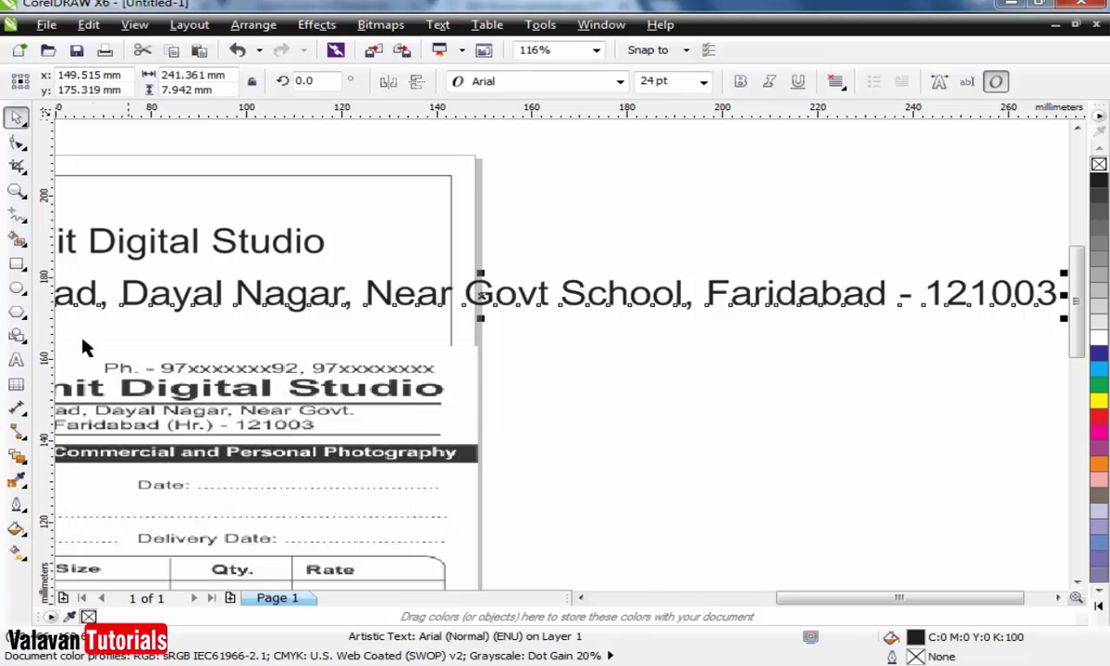
Set the font size of the address line below the "Sumit Digital Studio" heading to 12 pt
left_click(15, 359)
left_click(610, 285)
key("F8")
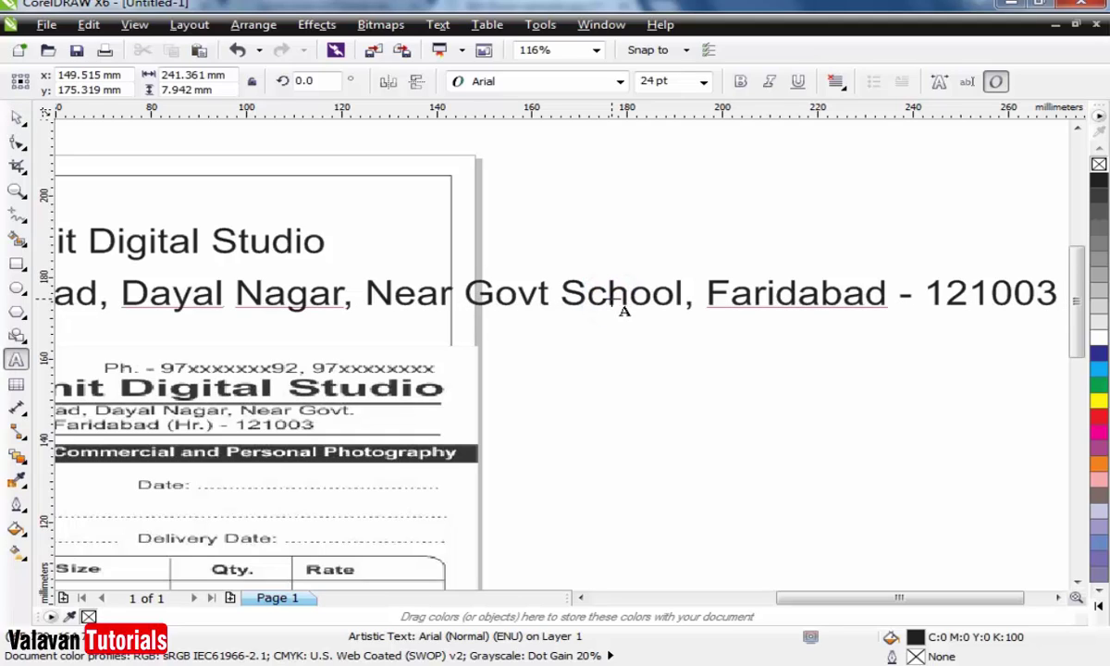
key("ctrl+space")
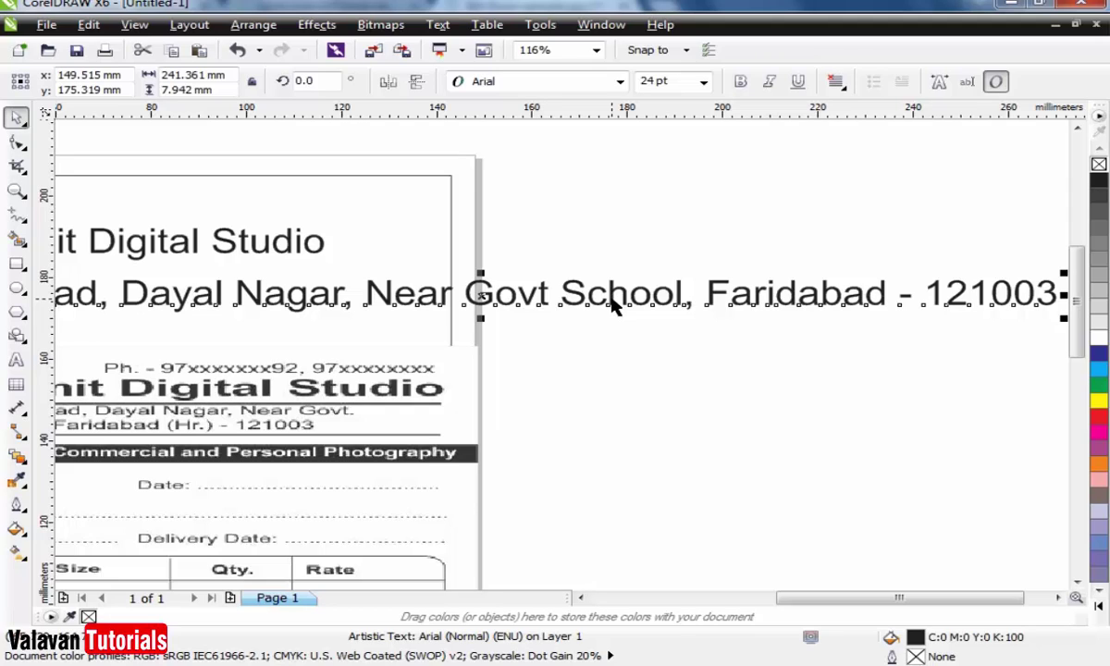
left_click(705, 82)
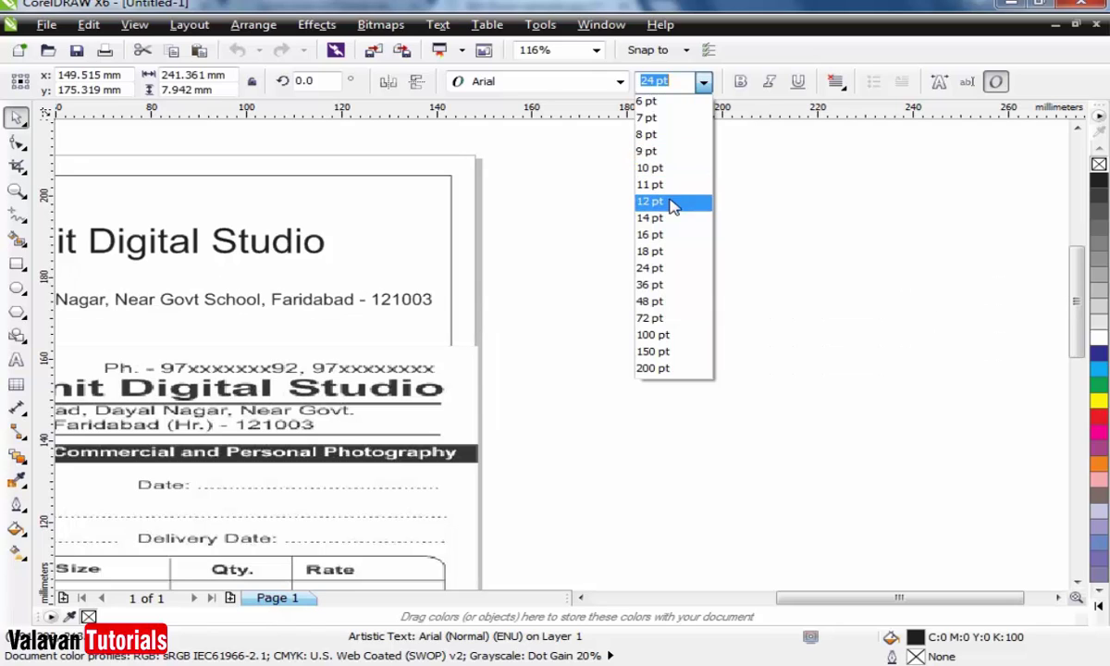
left_click(669, 202)
scroll(686, 314, "down", 2)
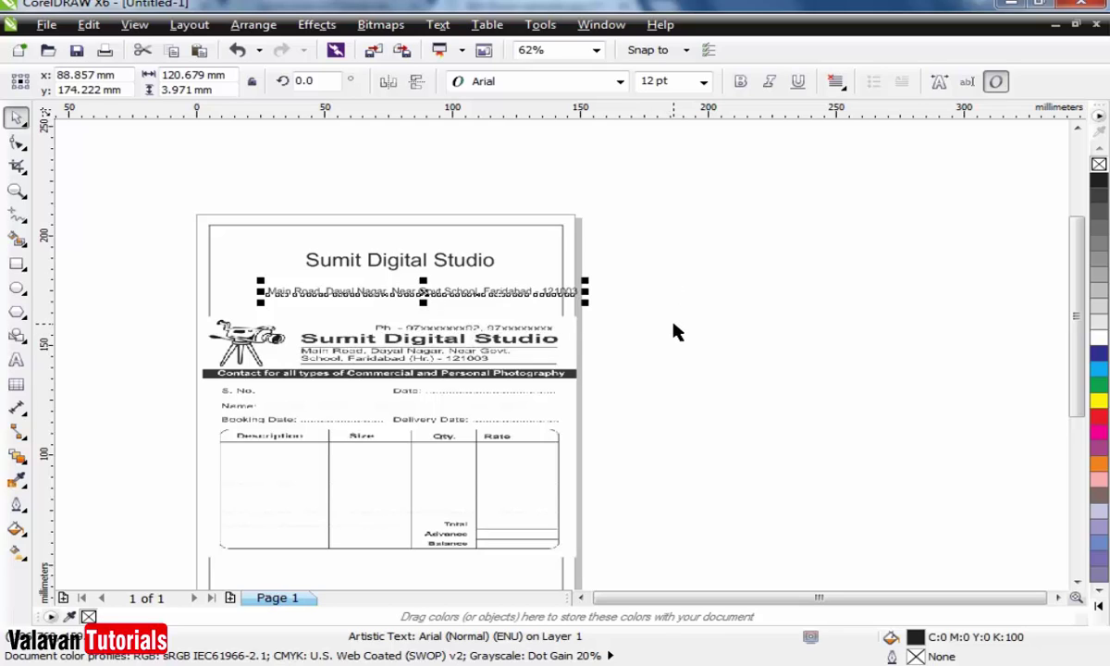
left_click(636, 327)
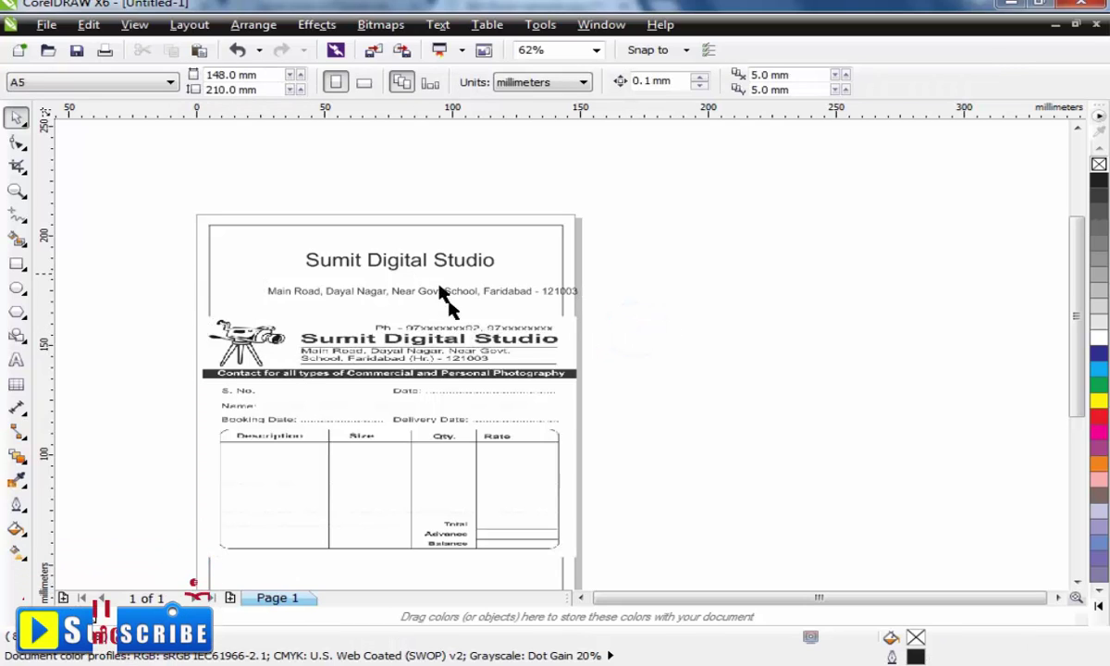
Move the address line about 8 mm left and 1 mm up so it fits inside the border rectangle
left_click(17, 192)
left_click_drag(132, 200, 664, 465)
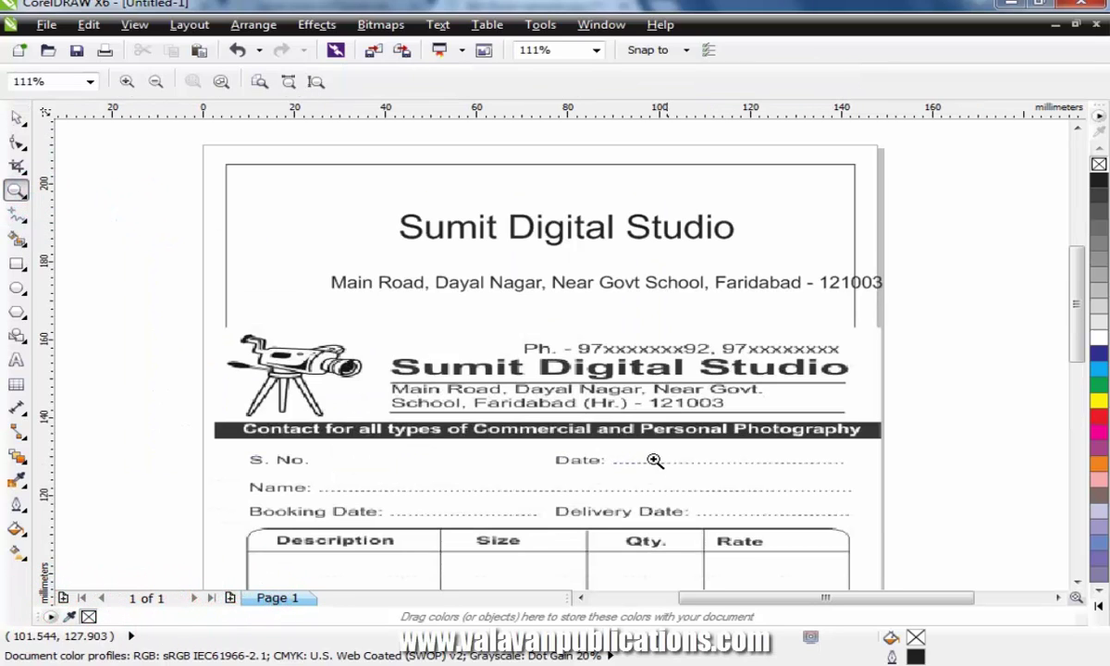
left_click(17, 118)
left_click(648, 278)
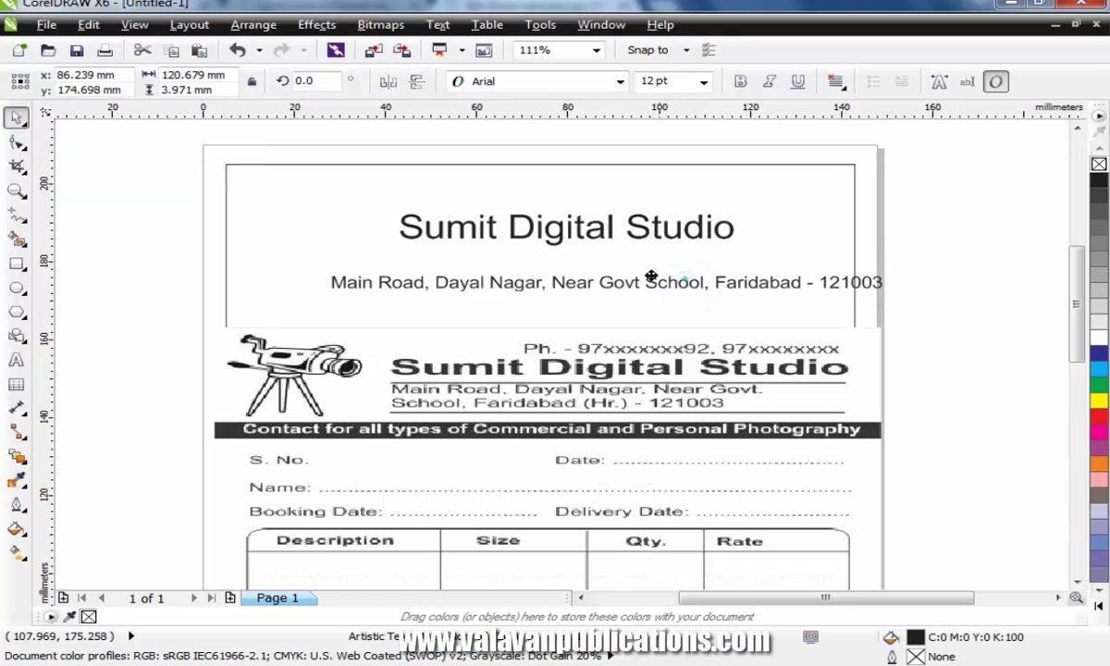
left_click_drag(652, 277, 616, 272)
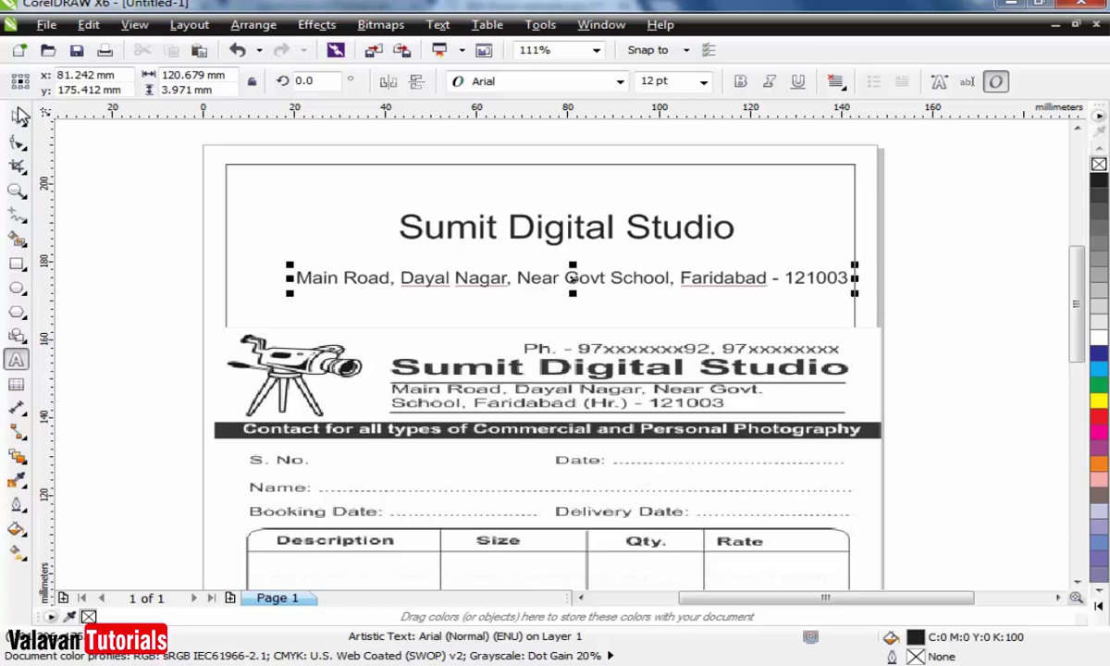
left_click(20, 112)
left_click(16, 360)
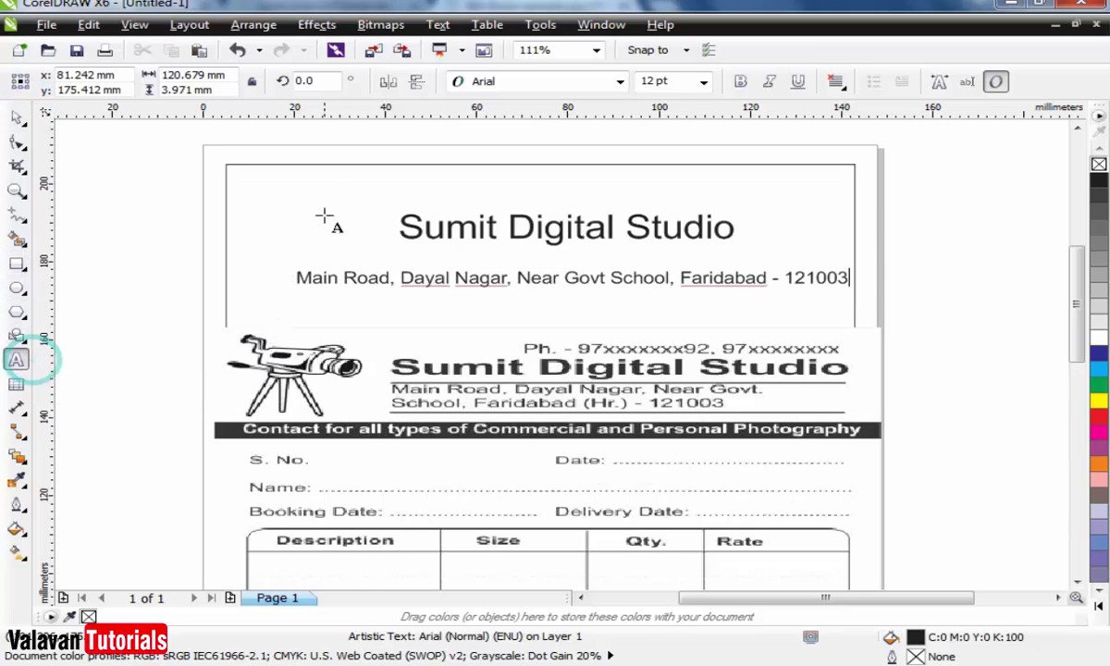
left_click(324, 215)
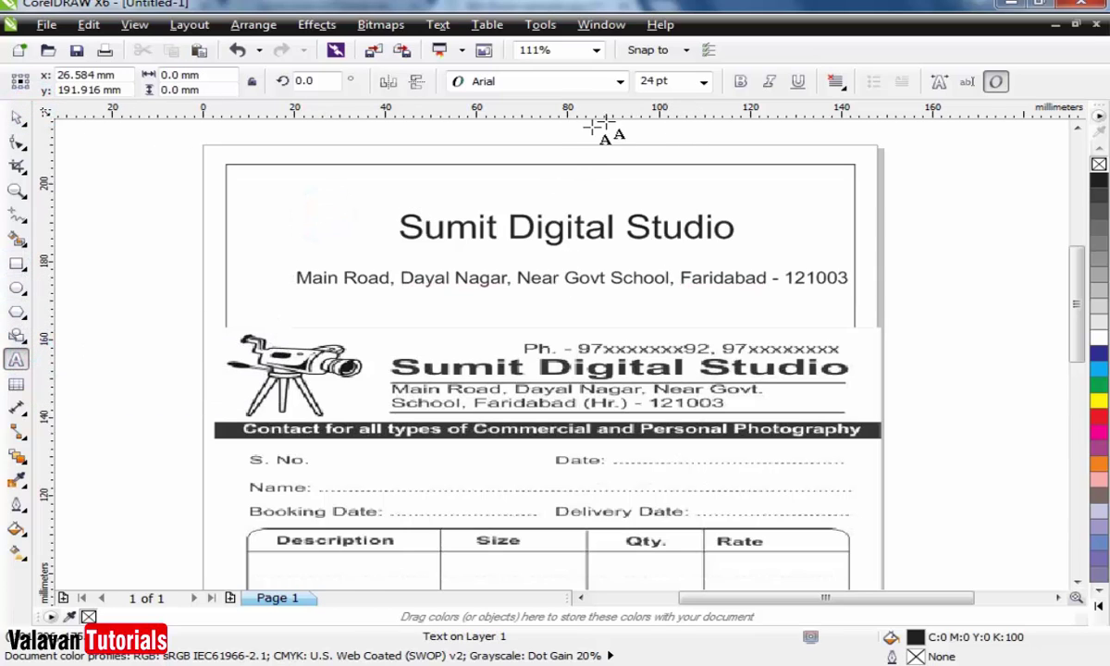
left_click(16, 118)
Duplicate the address line with 5.0 mm horizontal and vertical offsets, and place the copy above the "Sumit Digital Studio" heading
left_click(421, 285)
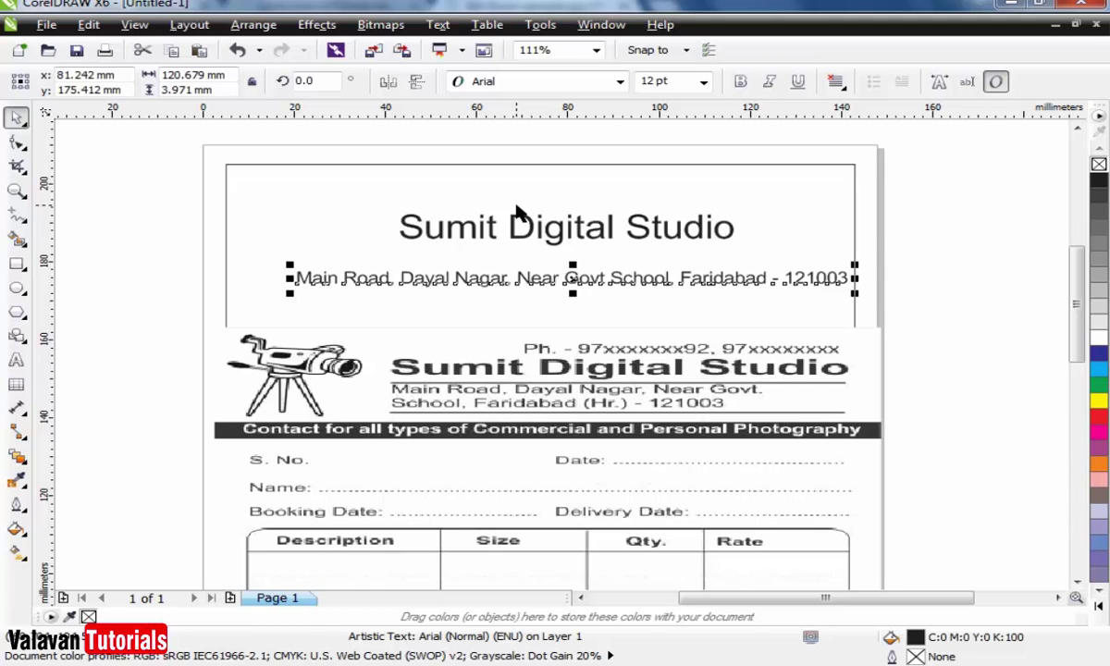
left_click(90, 28)
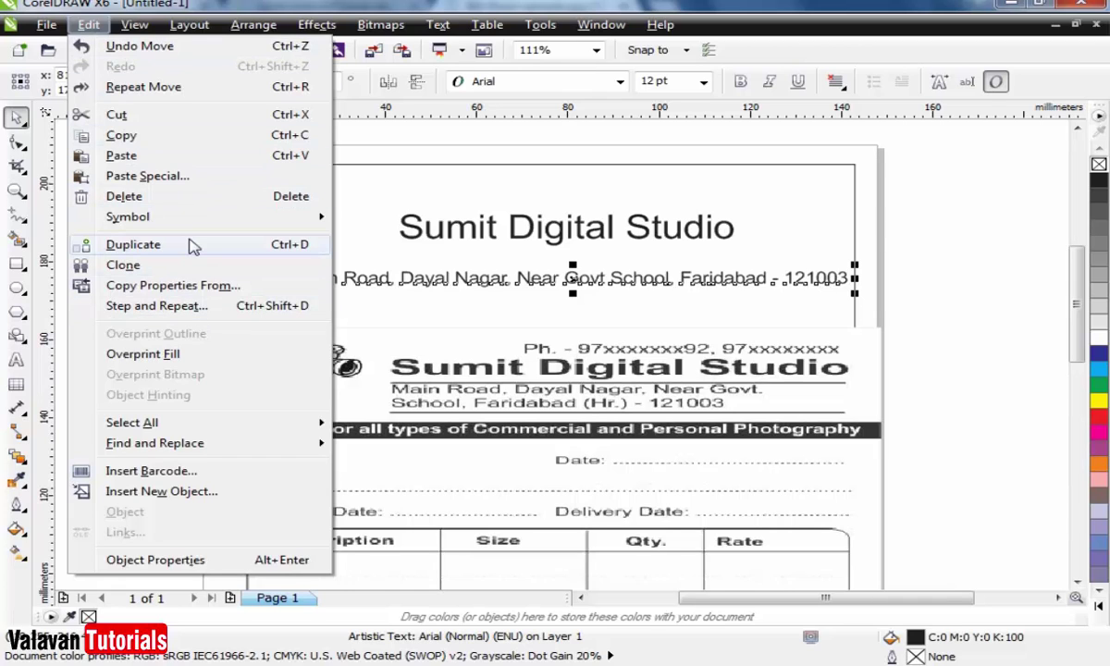
left_click(193, 245)
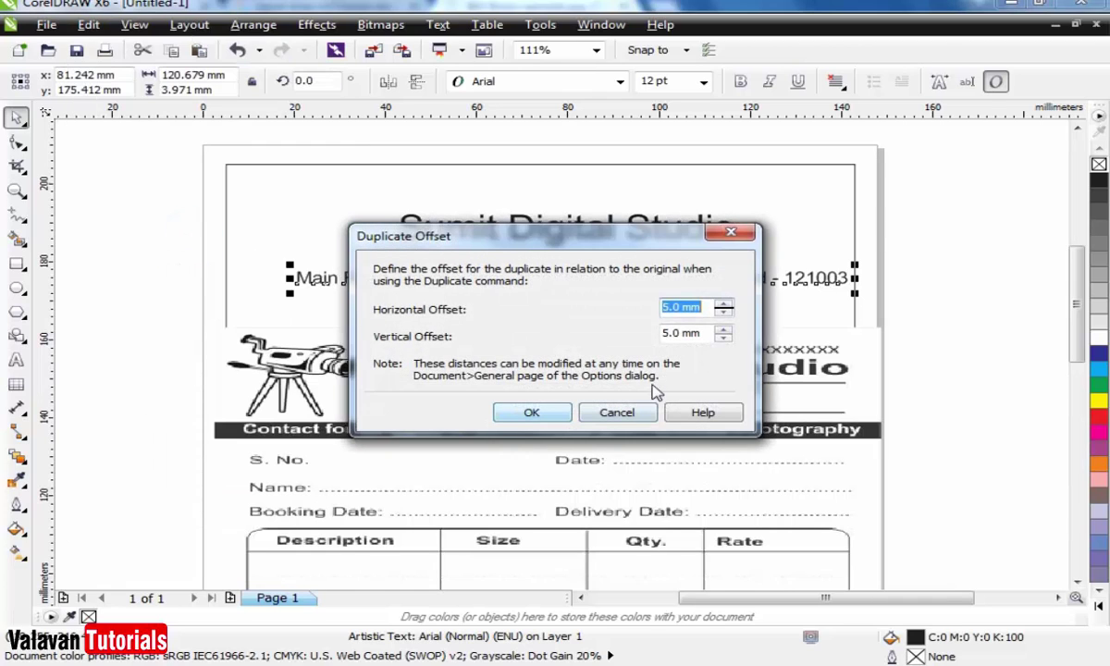
left_click(546, 411)
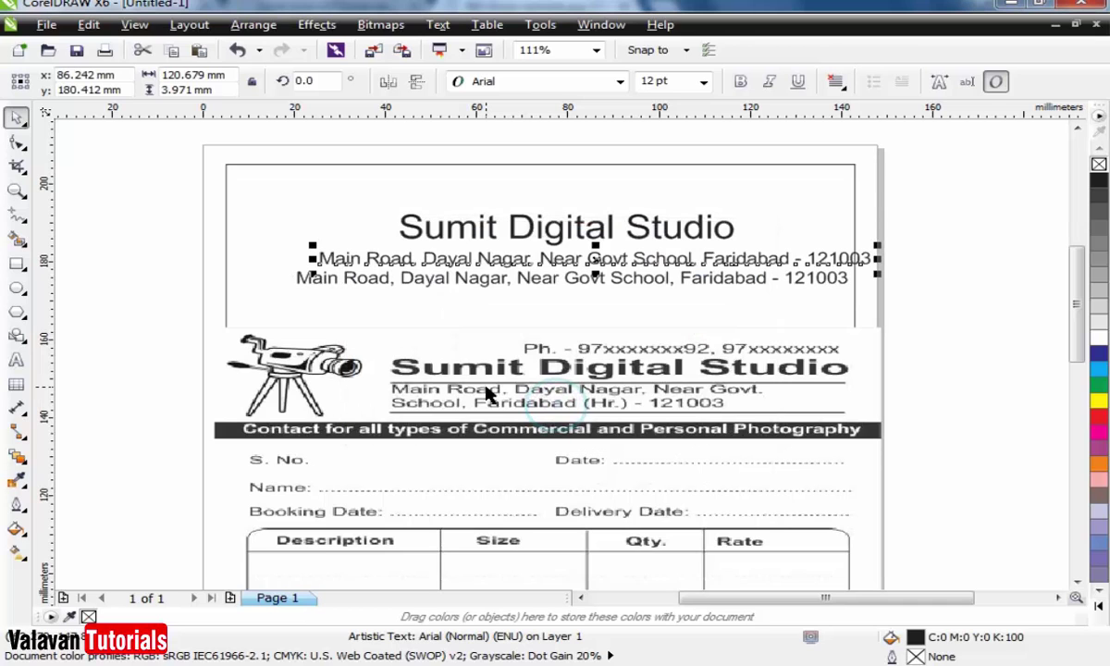
left_click_drag(598, 261, 624, 191)
Replace the copied line's text with "Ph.:" and the studio's phone number, and move it into the border's upper-right corner
double_click(624, 192)
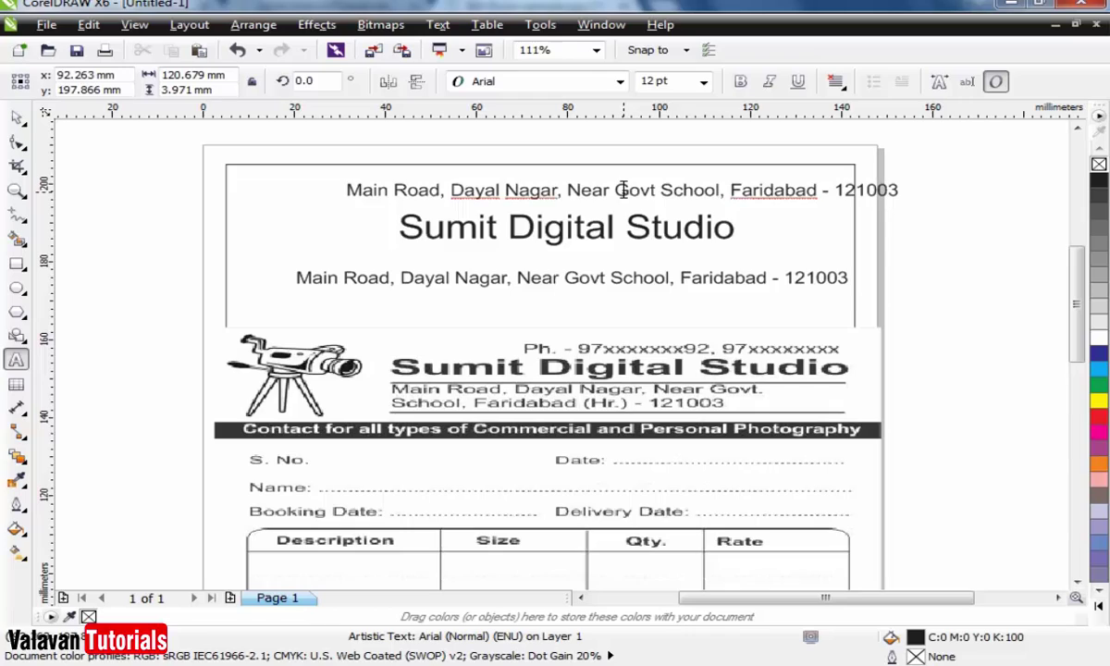
key("ctrl+a")
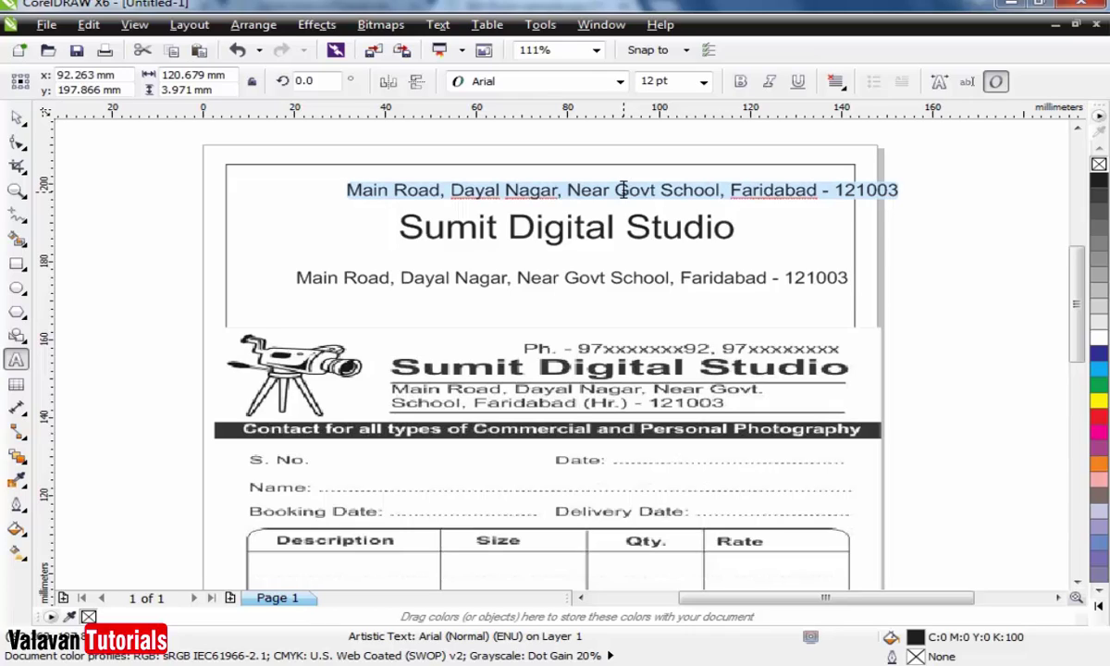
type("Ph ")
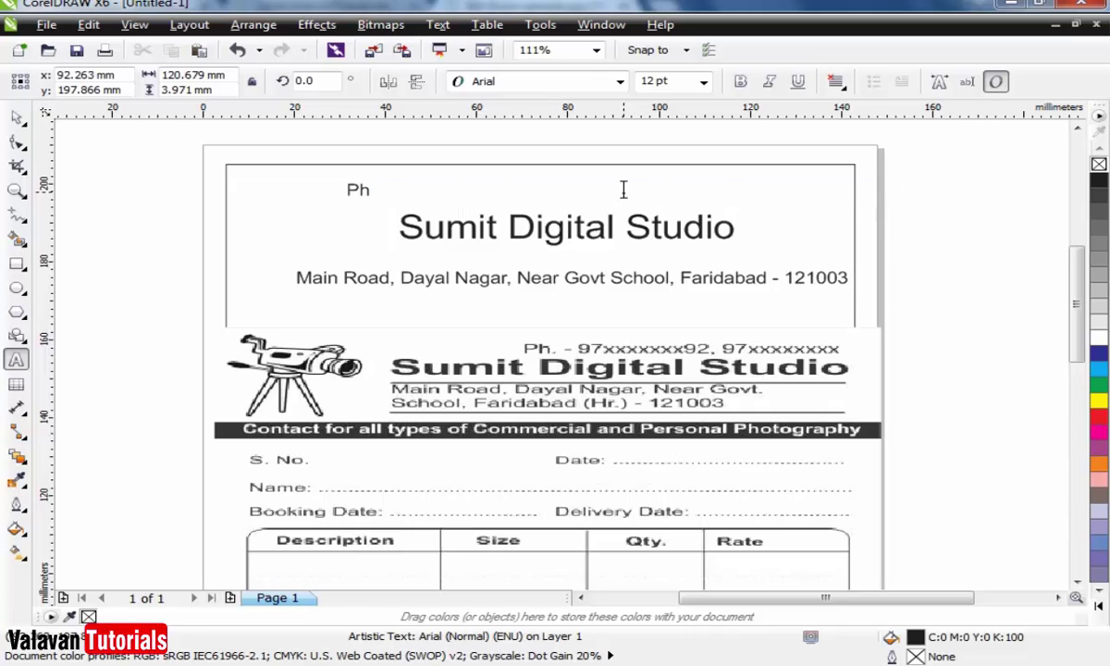
type(".: 9700000")
key("Left")
key("Left")
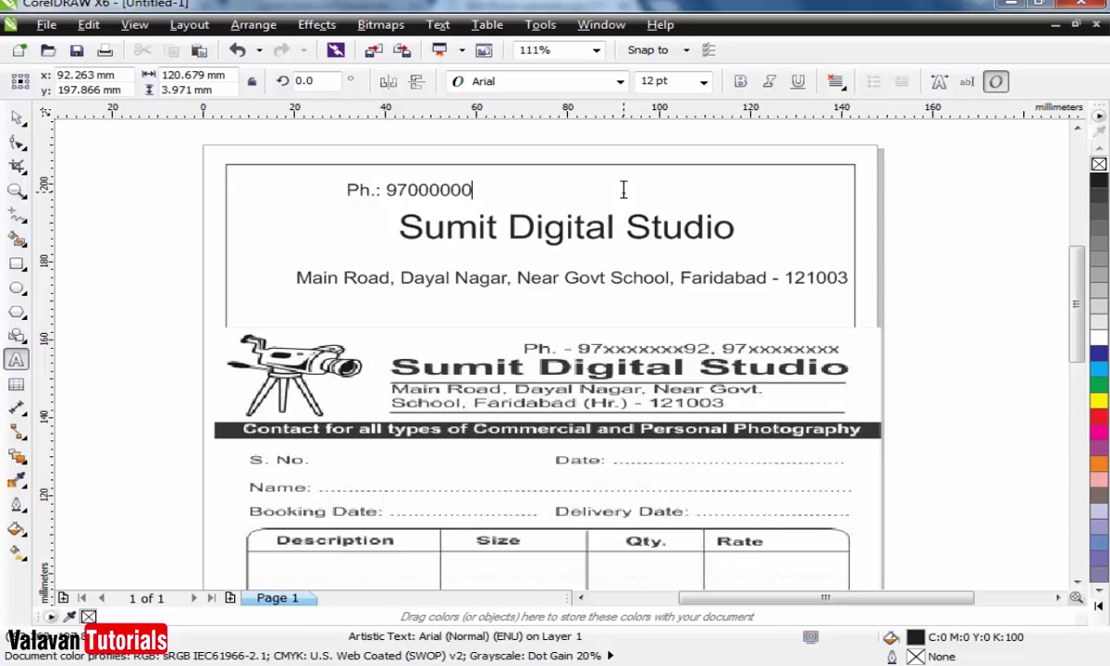
type("10")
left_click(16, 118)
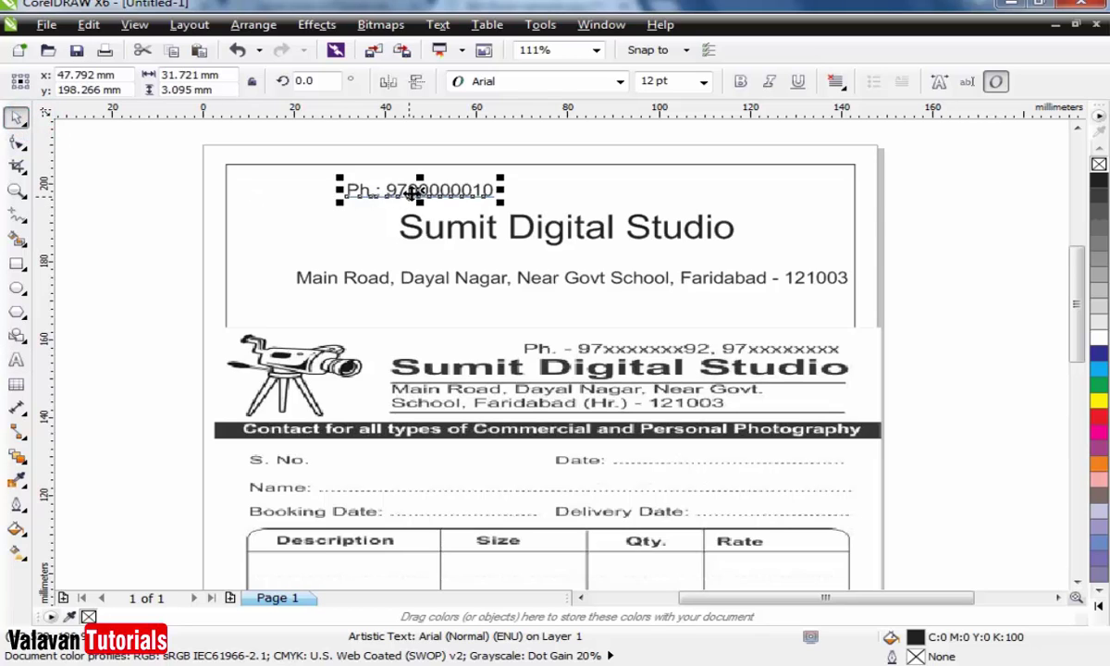
left_click_drag(414, 191, 782, 174)
left_click(950, 278)
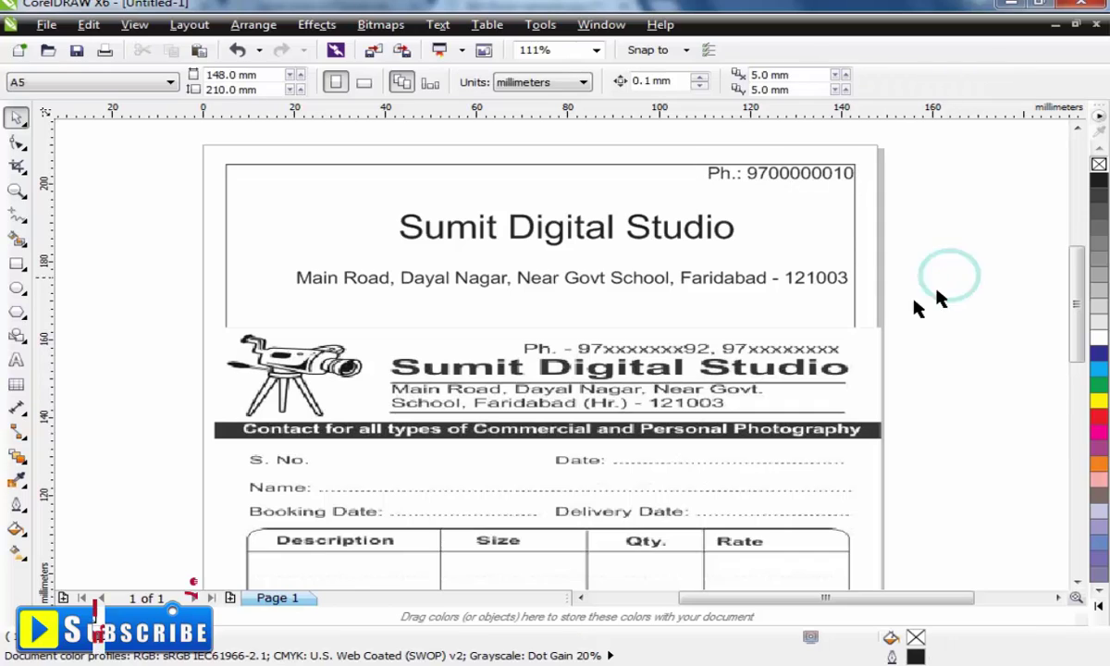
Place a copy of the address line about 6 mm below the original
left_click(580, 278)
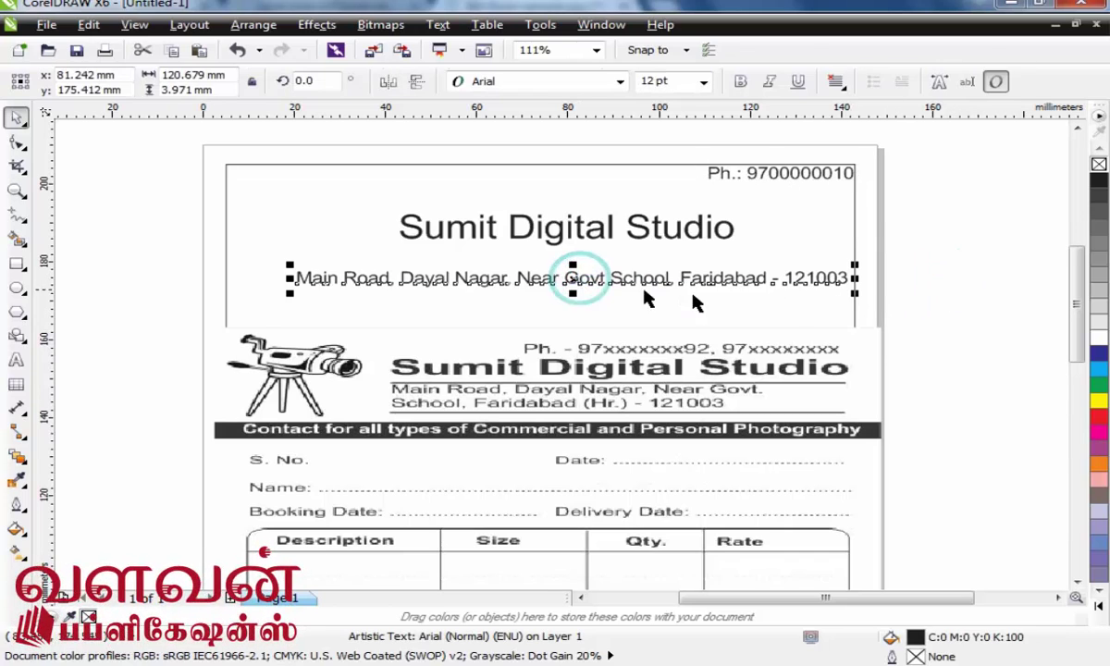
left_click(979, 374)
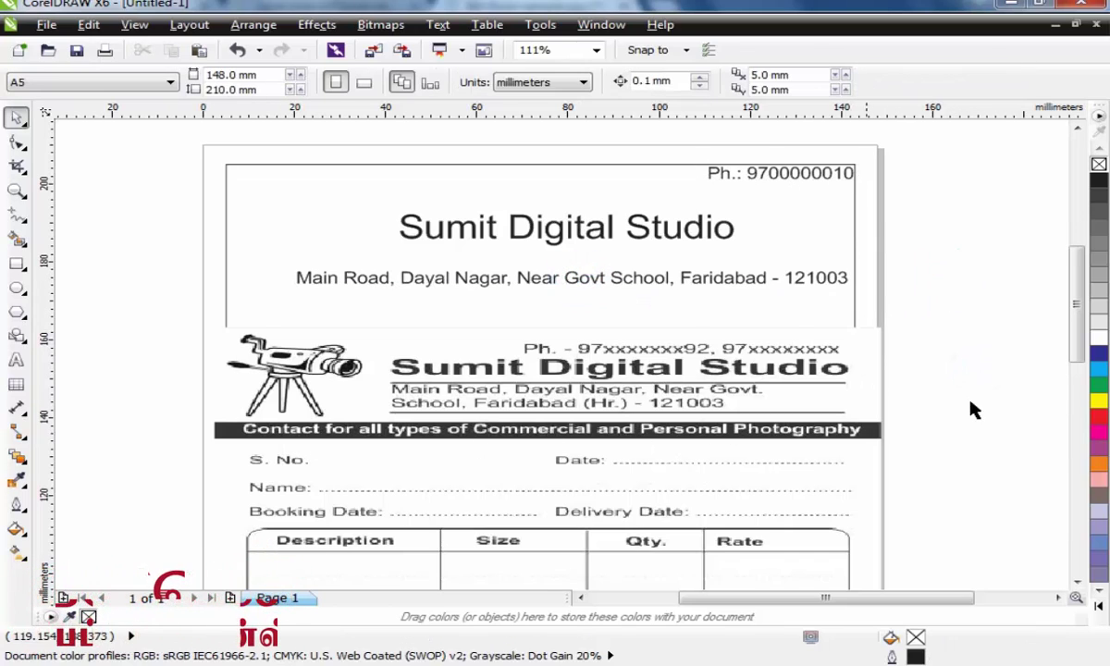
left_click(589, 282)
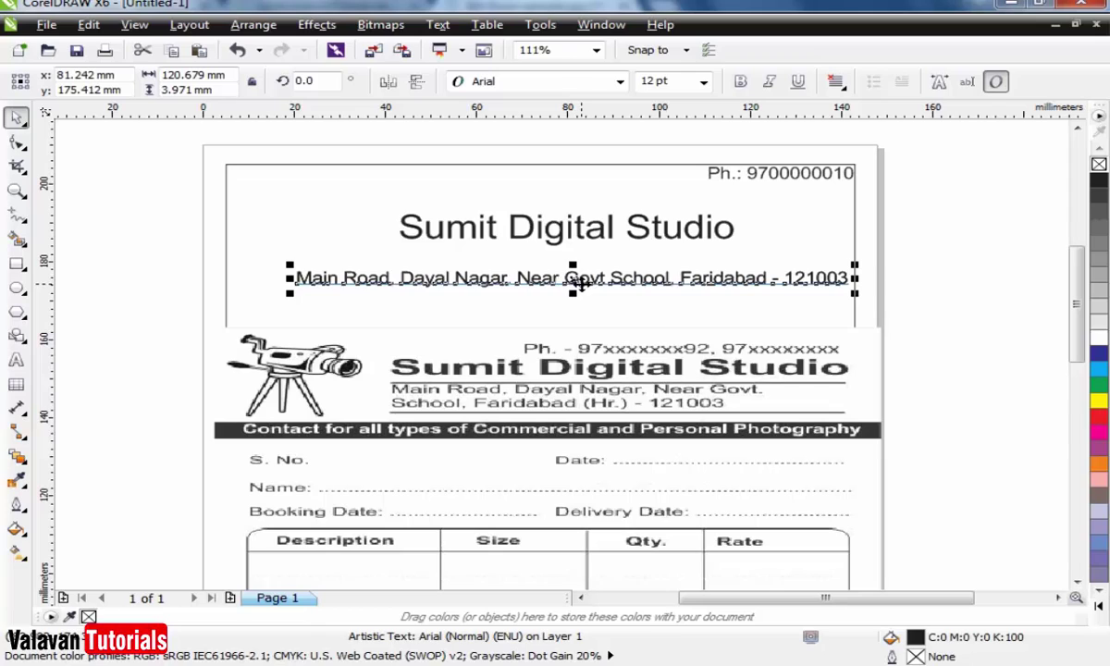
left_click_drag(575, 284, 570, 302)
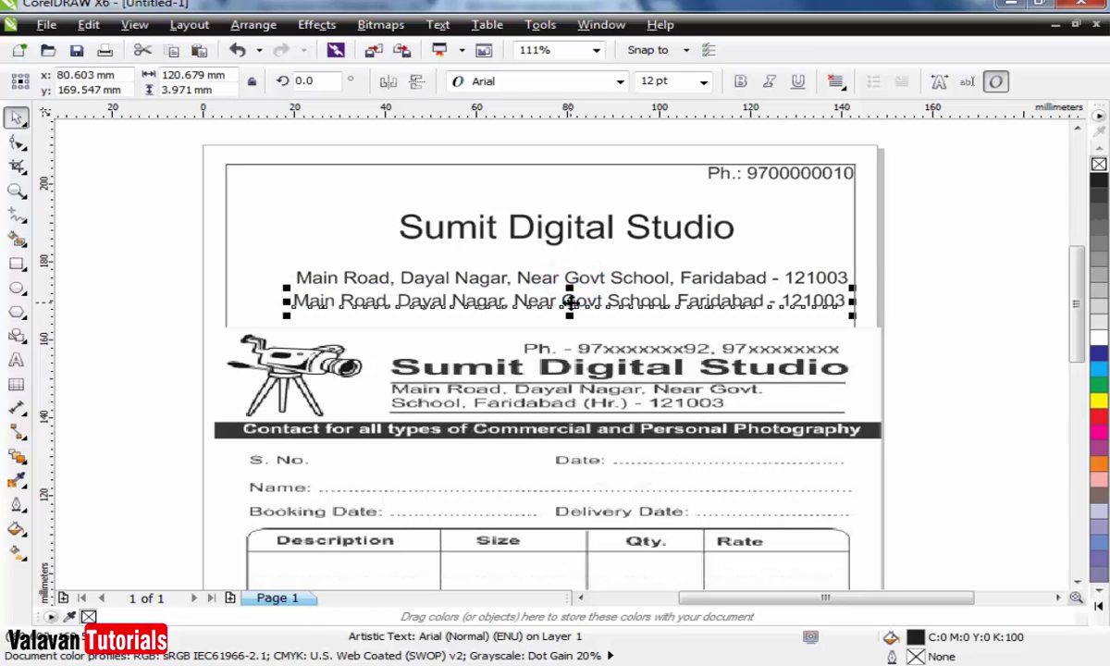
Replace the lower address copy's text with "Contact for all types of commercial and Personal photography"
double_click(570, 301)
key("ctrl+a")
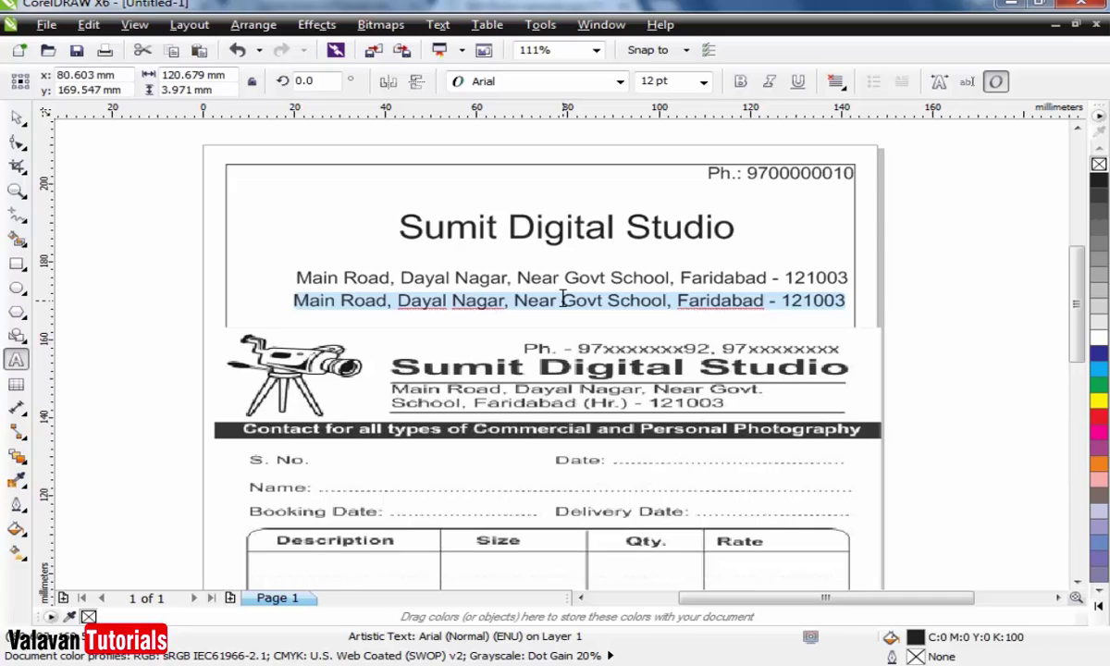
type("Contact for")
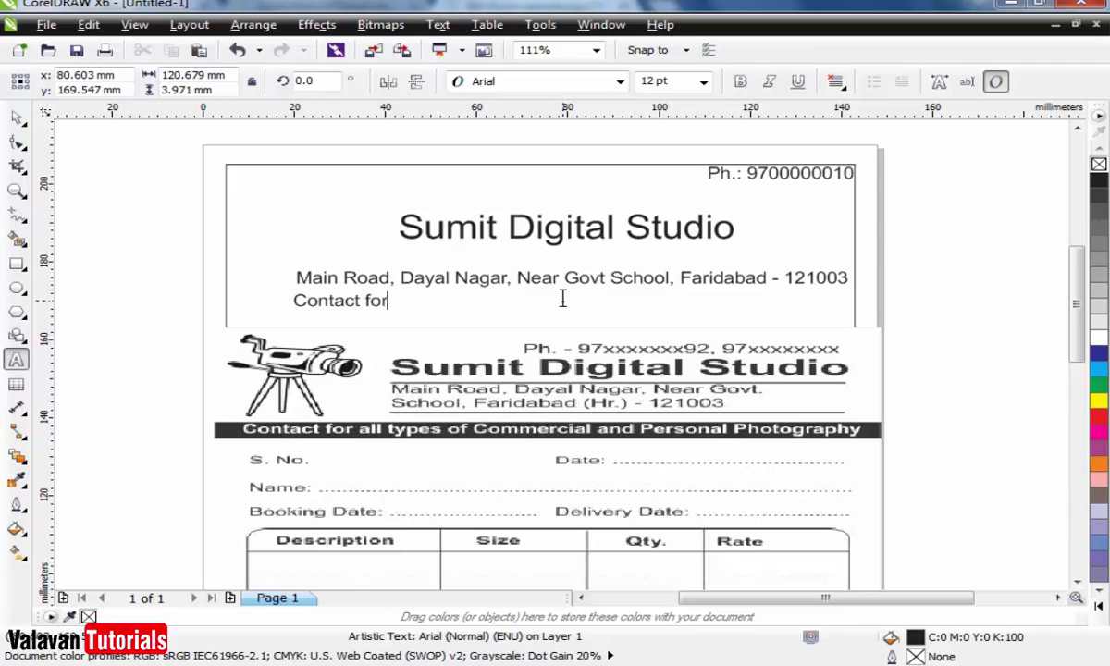
type(" all types of")
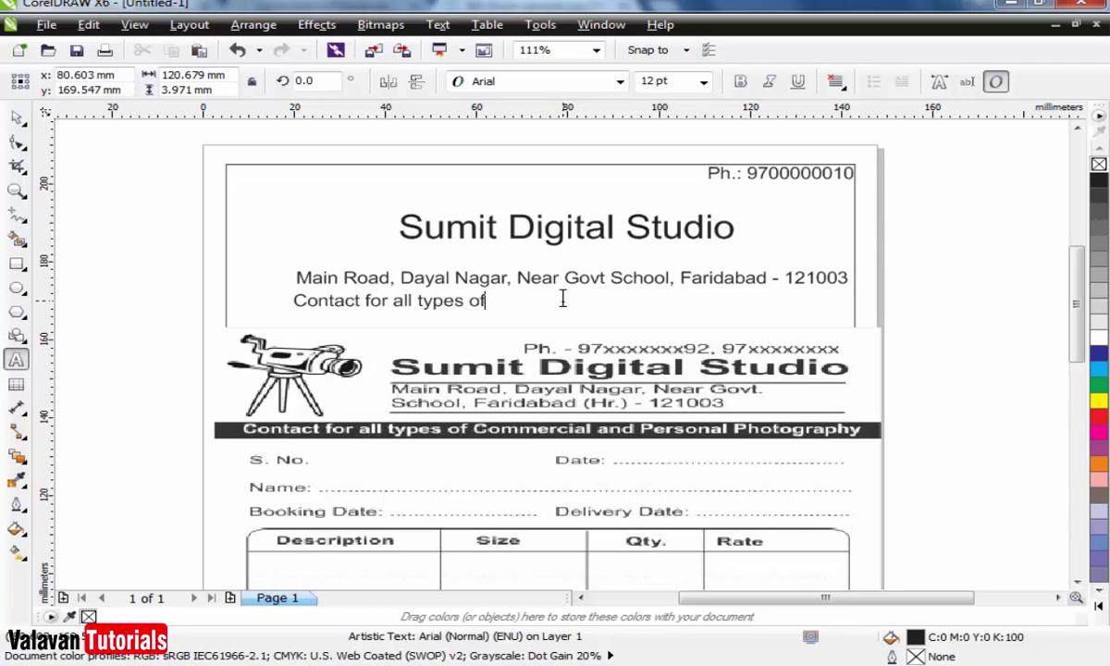
type(" commercial and Pers")
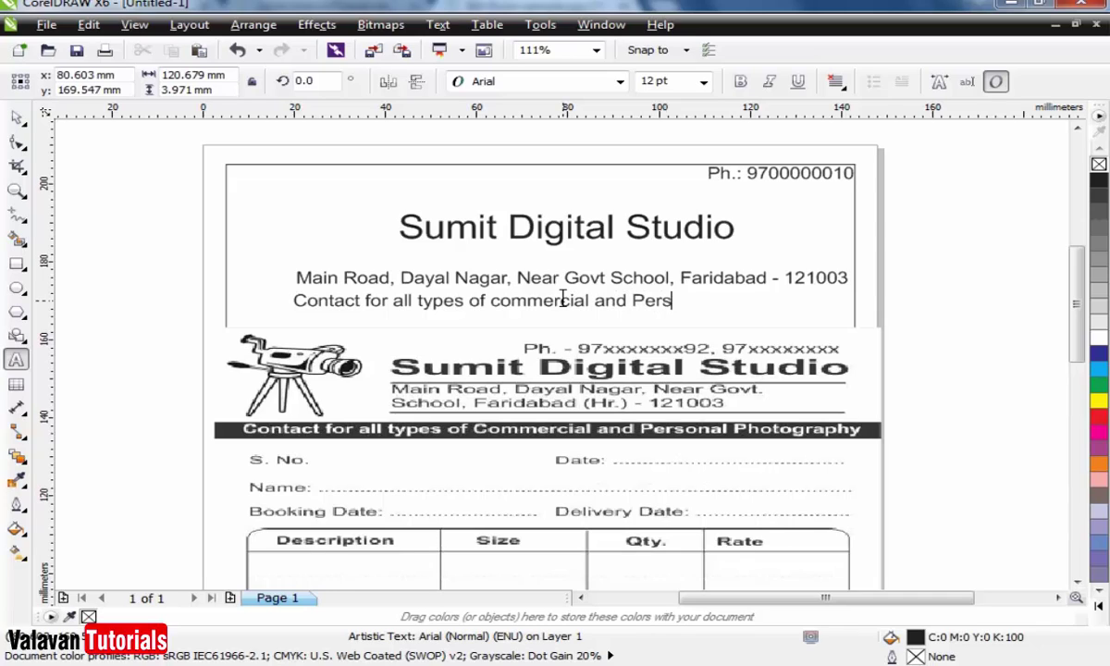
type("onal photography")
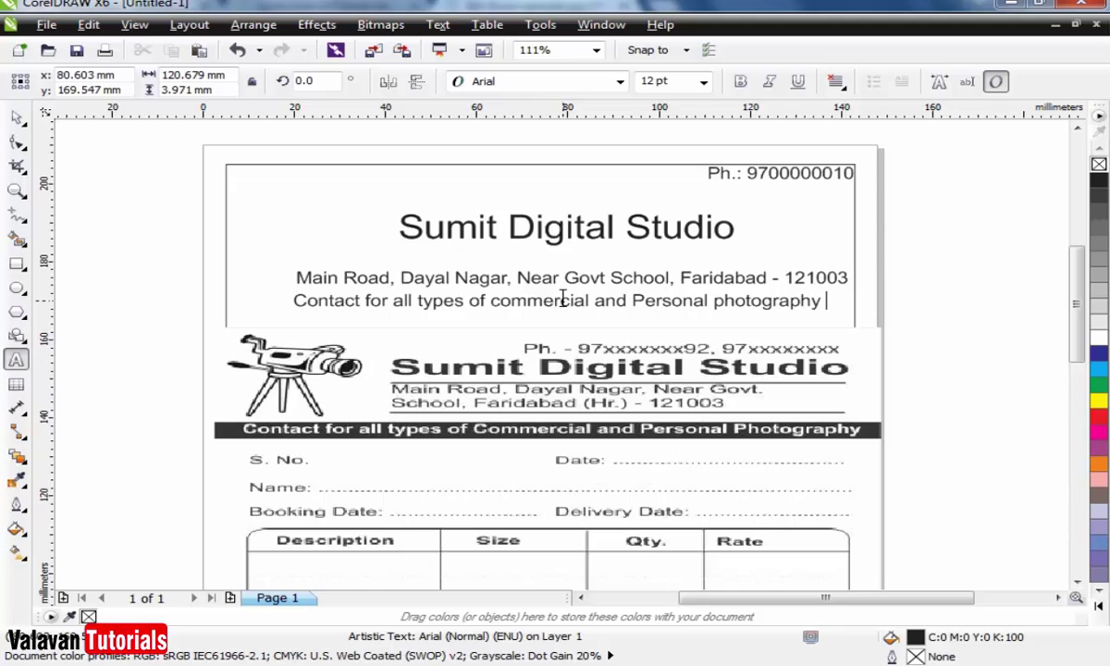
key("Escape")
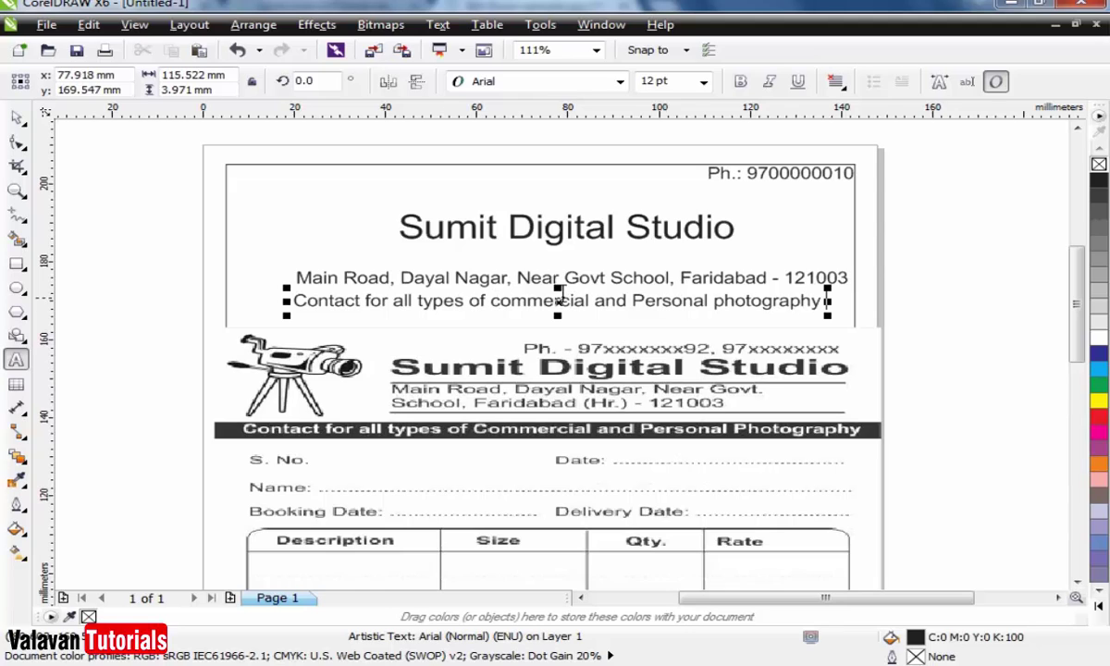
Move the address line and the "Contact for all types" line about 3 mm up, closer to the heading
left_click(13, 121)
left_click(81, 255)
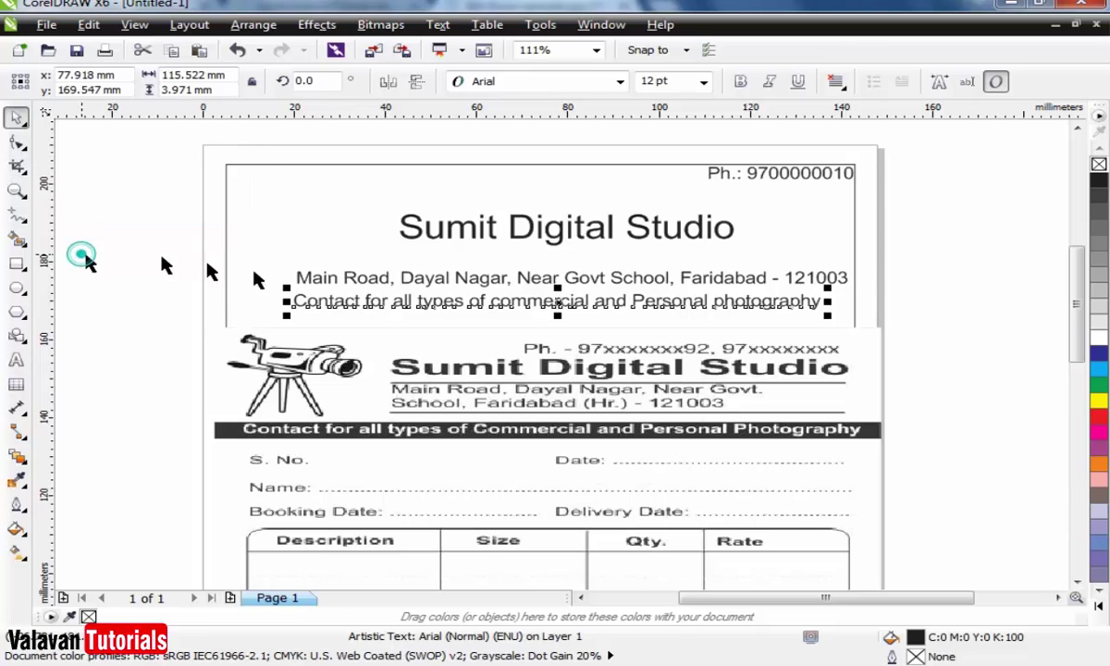
left_click_drag(468, 288, 540, 297)
left_click(486, 300)
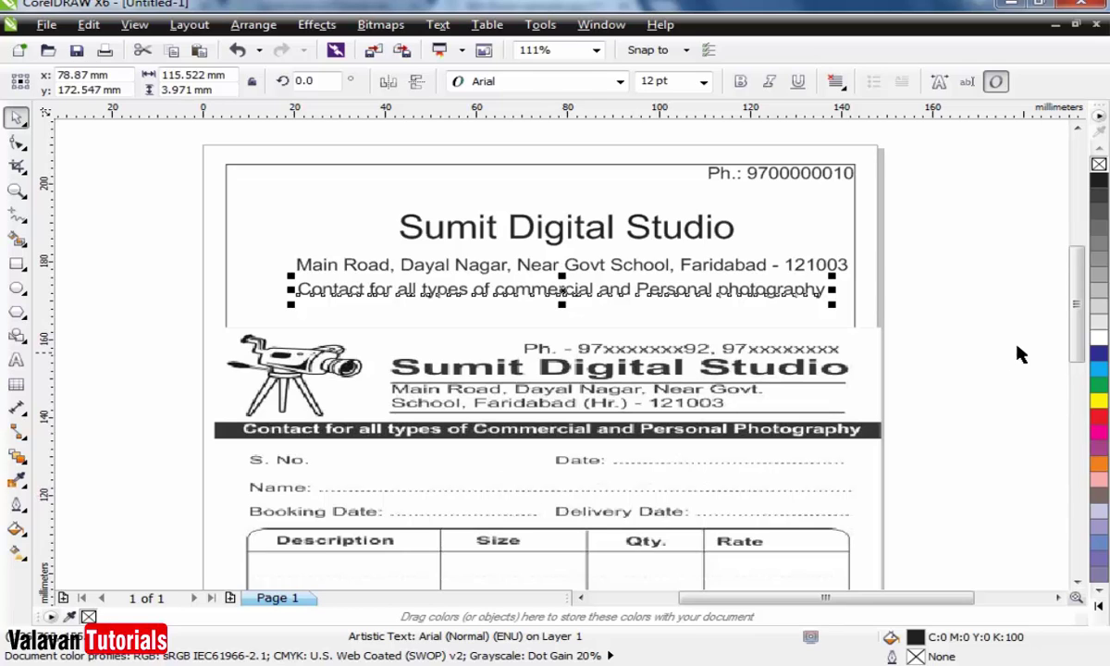
left_click(979, 361)
Move the scanned bill bitmap about 11 mm down to free space below the new heading lines
scroll(1078, 333, "down", 3)
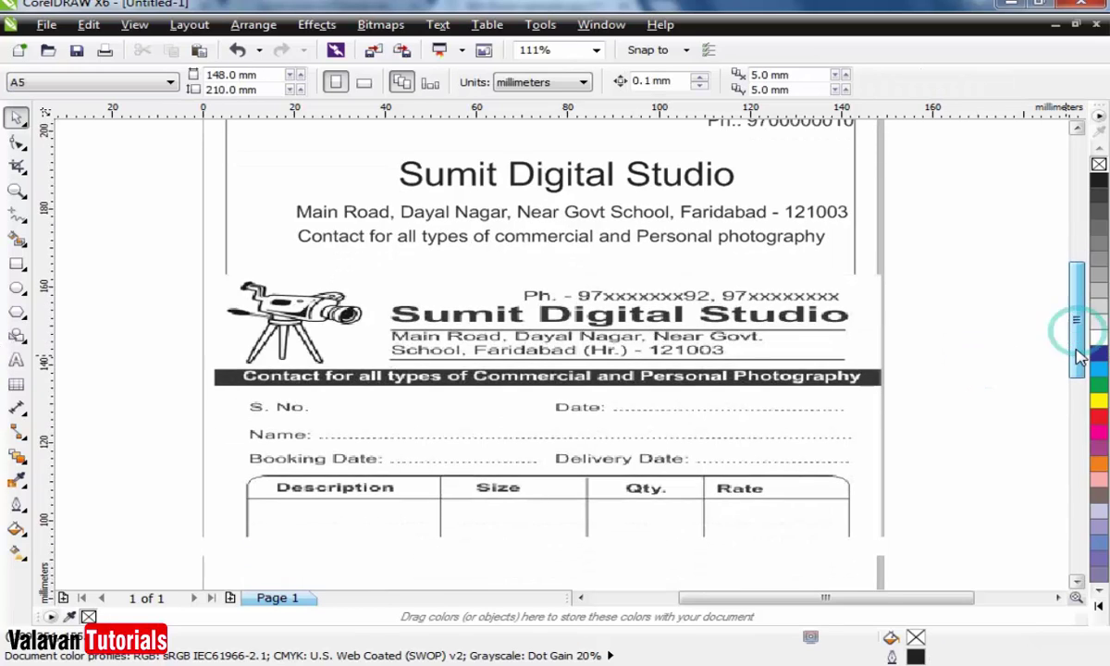
left_click(676, 307)
left_click_drag(631, 338, 636, 383)
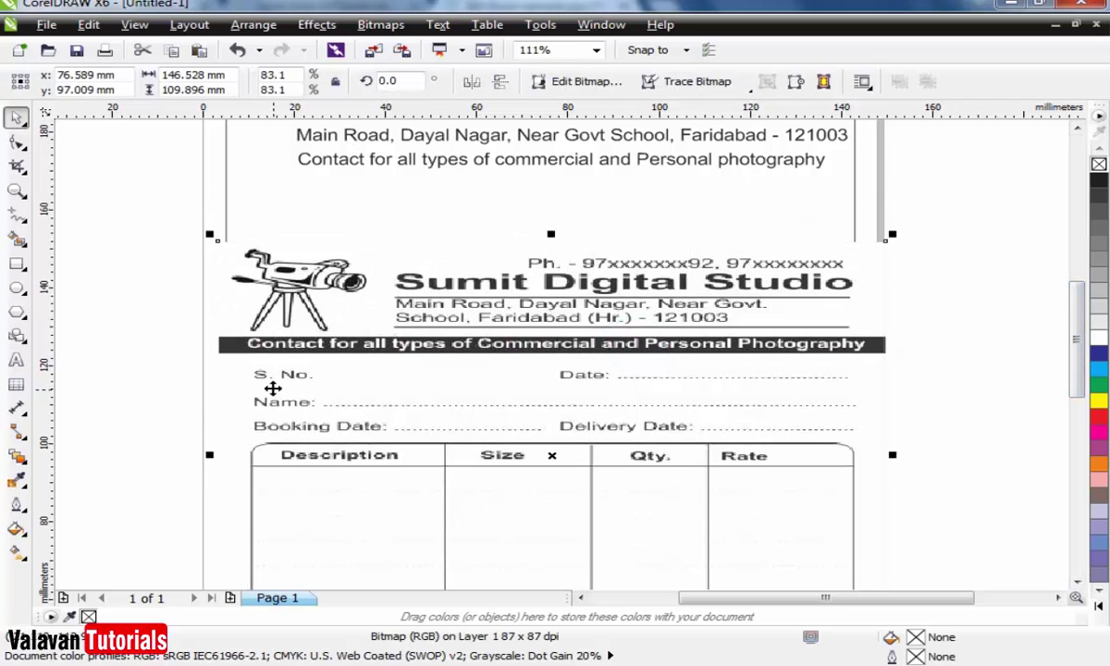
Place a copy of the "Contact for all types" line about 11 mm lower near the left border and replace its text with "S.No"
left_click(532, 161)
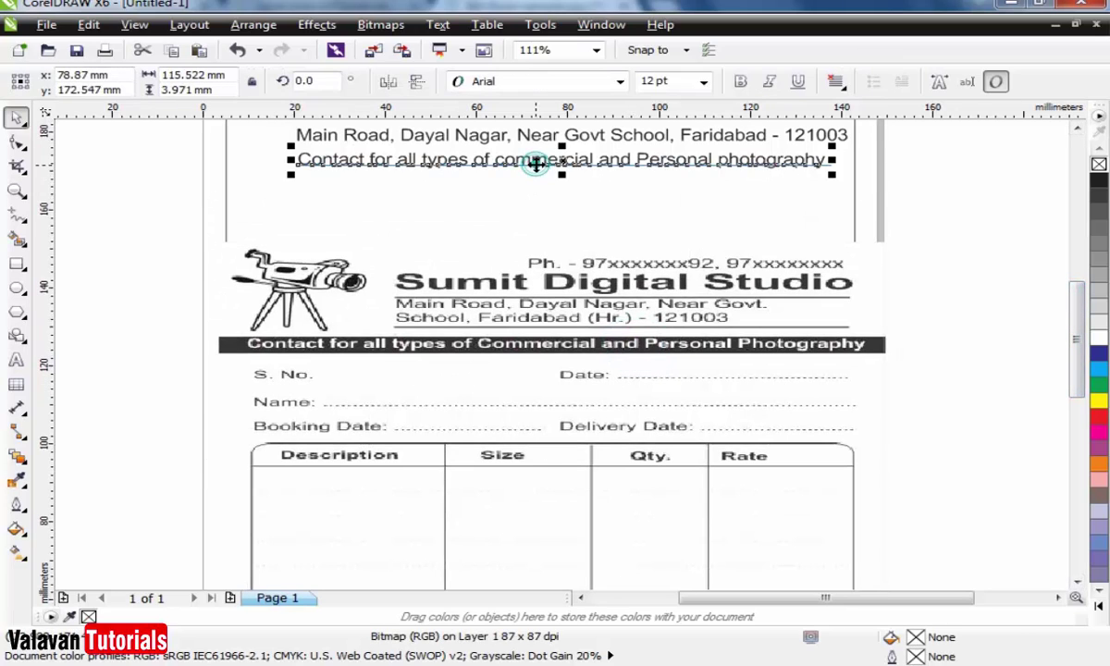
left_click_drag(534, 157, 478, 198)
double_click(478, 196)
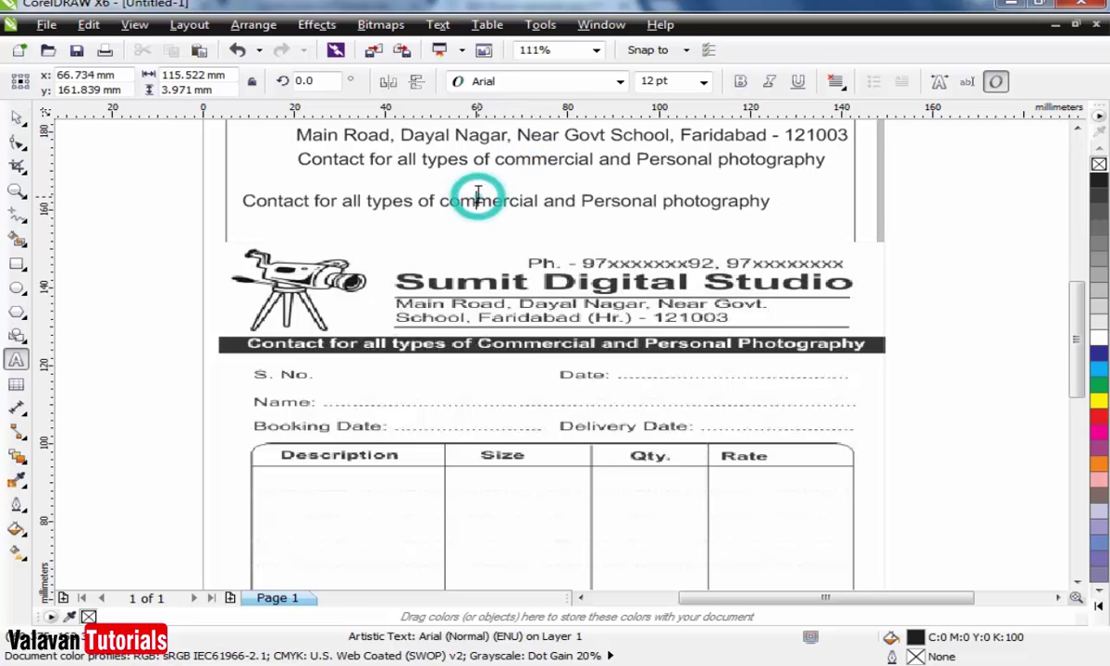
key("ctrl+a")
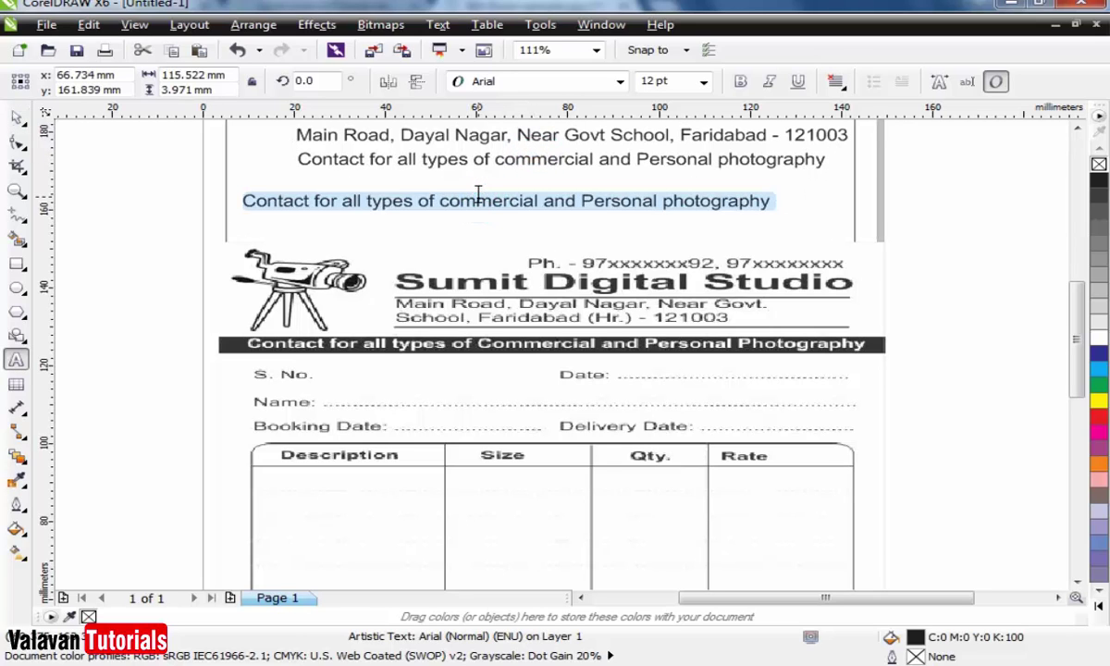
key("BackSpace")
type("S.No")
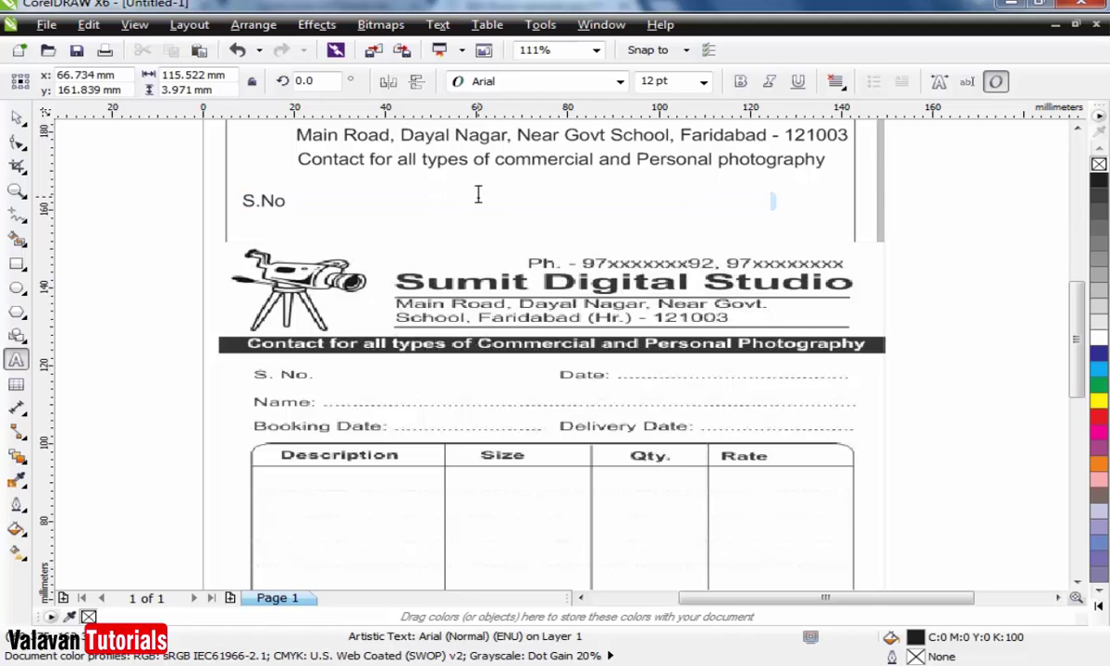
left_click(17, 117)
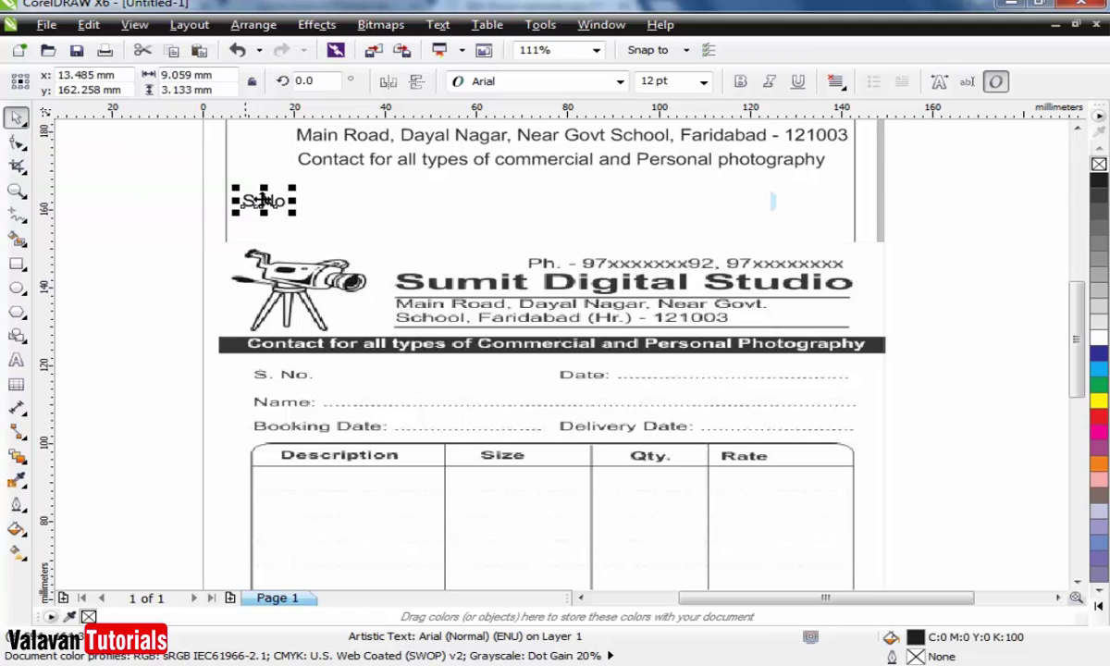
Copy "S.No" to the opposite end of its row, replace the text with "Date" plus a dotted line, and align it to the right border
left_click_drag(250, 195, 755, 207)
double_click(753, 202)
key("ctrl+a")
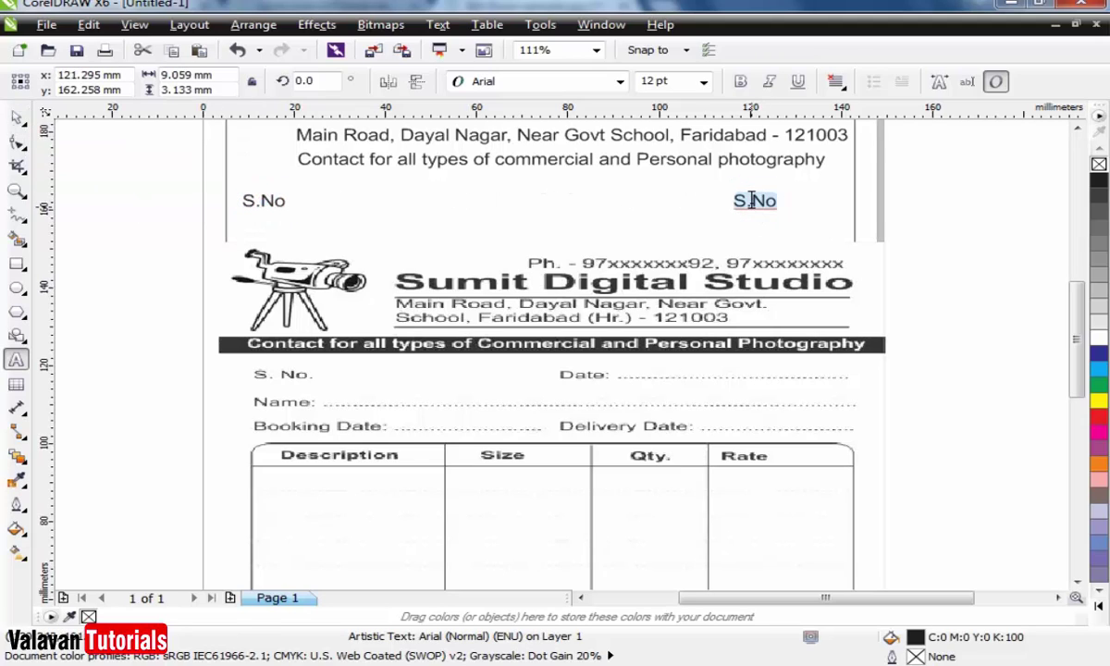
type("Date......")
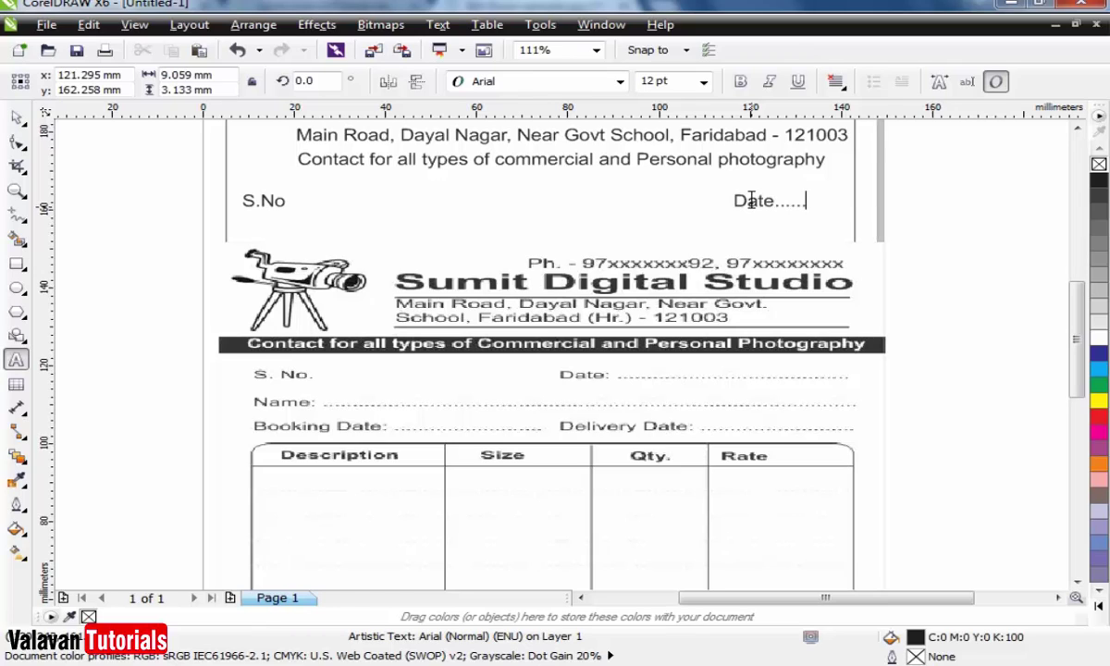
type(".............")
key("ctrl+space")
mouse_move(804, 200)
left_mouse_down()
mouse_move(843, 201)
mouse_move(788, 201)
left_mouse_up()
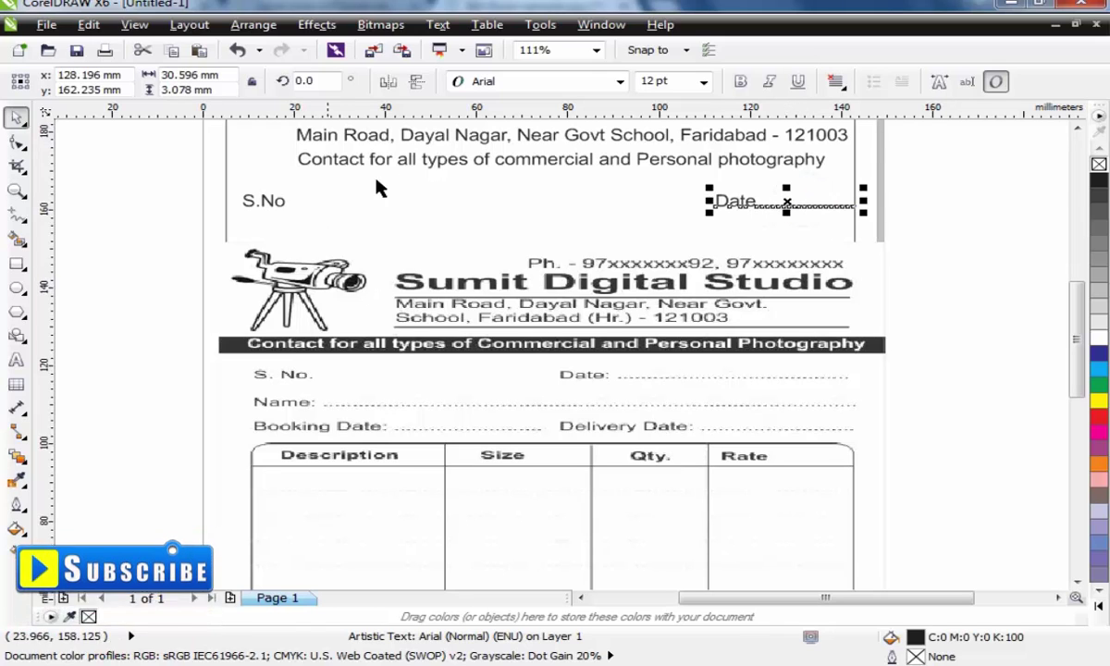
Place a copy of the "Contact for all types" line below "S.No" and replace its text with "Name" followed by a full-width dotted line
left_click(420, 166)
left_click(421, 159)
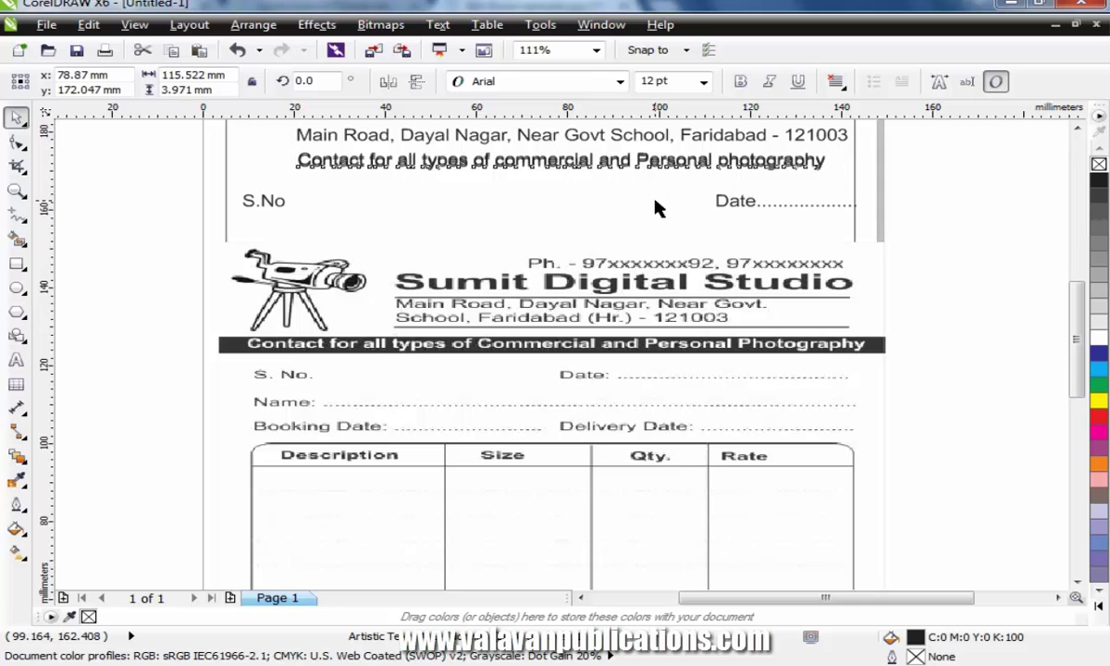
key("Down")
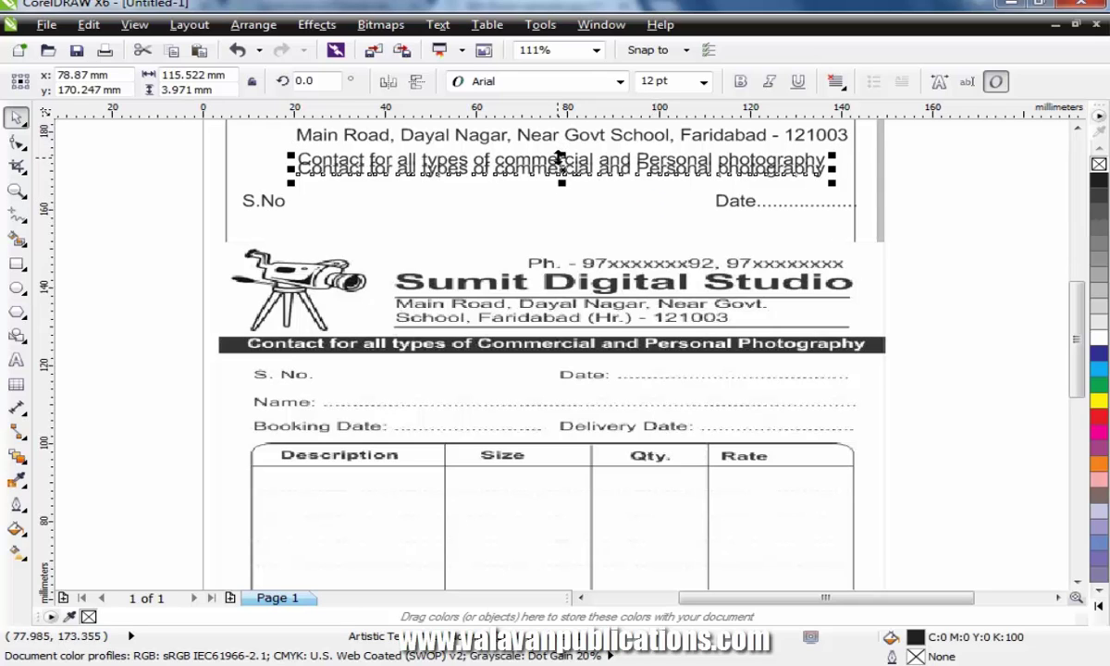
left_click_drag(562, 163, 512, 234)
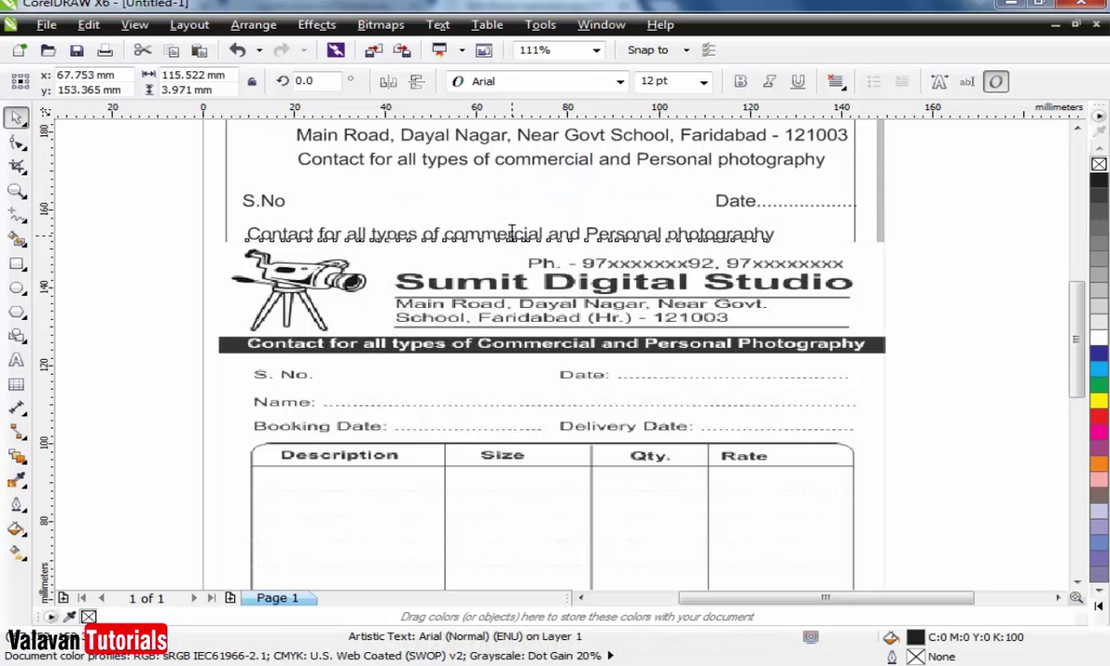
double_click(513, 235)
type("Name")
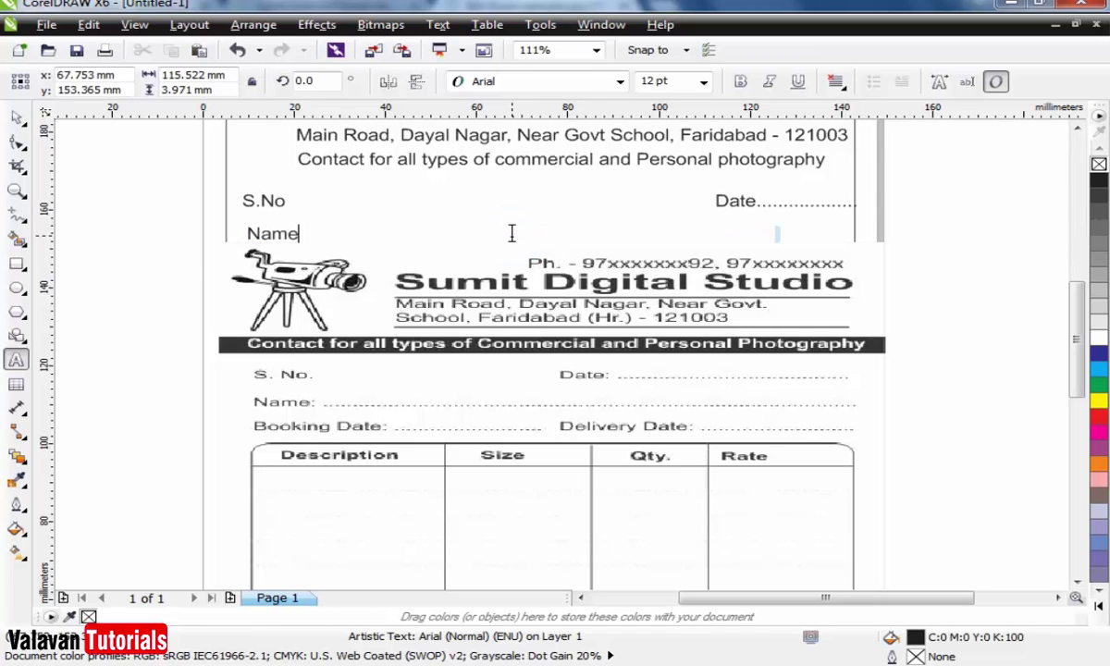
type(" ..................................................................")
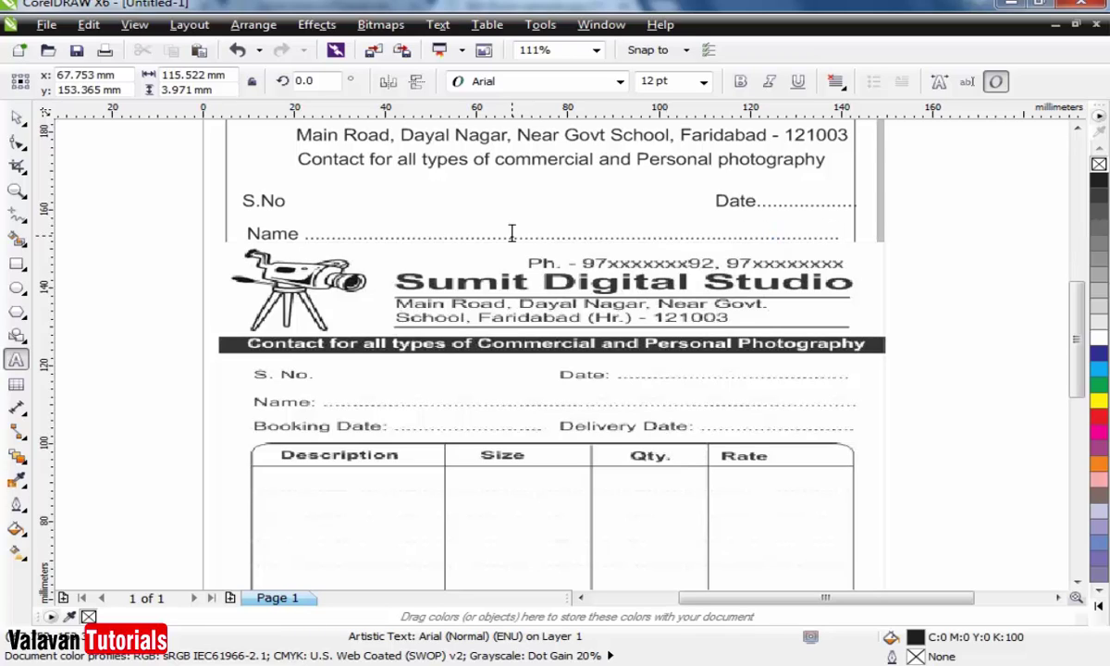
Add a second line to the Name text reading "Booking Date" and "Delivery Date", each followed by a dotted line
key("Return")
type("Booking Date ")
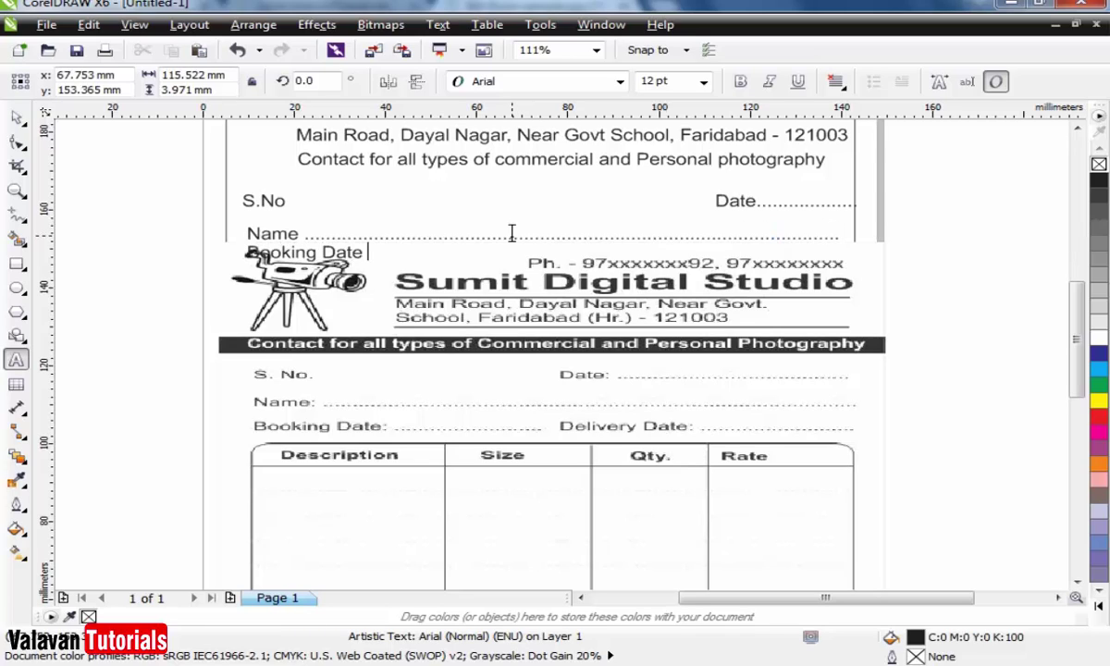
type("............................................. Deli")
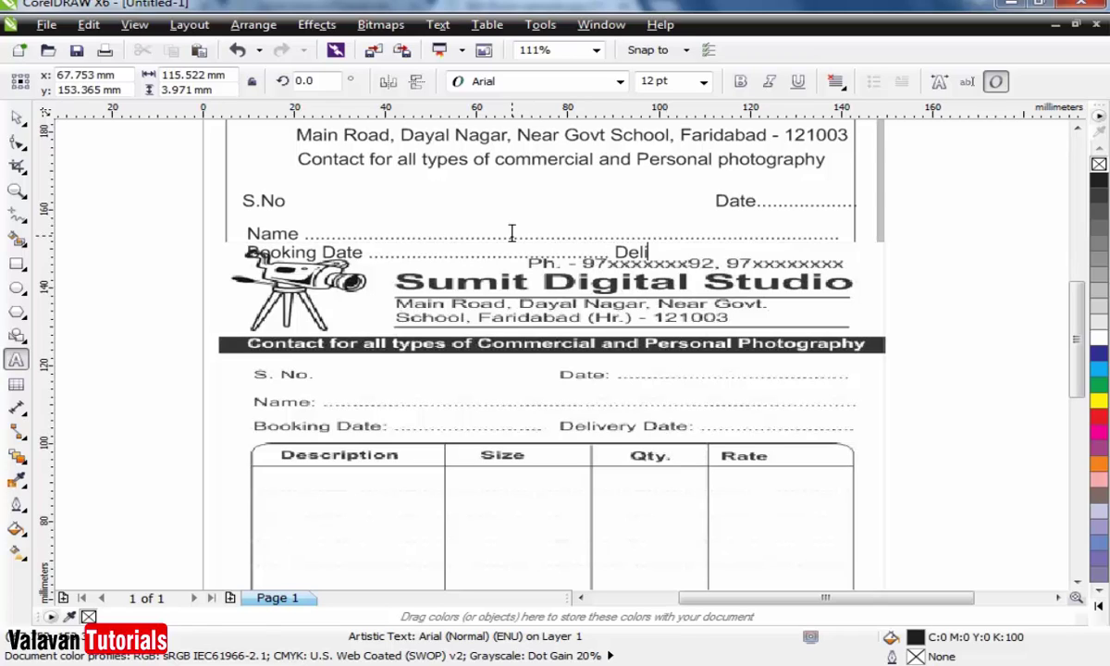
type("very Date ....................")
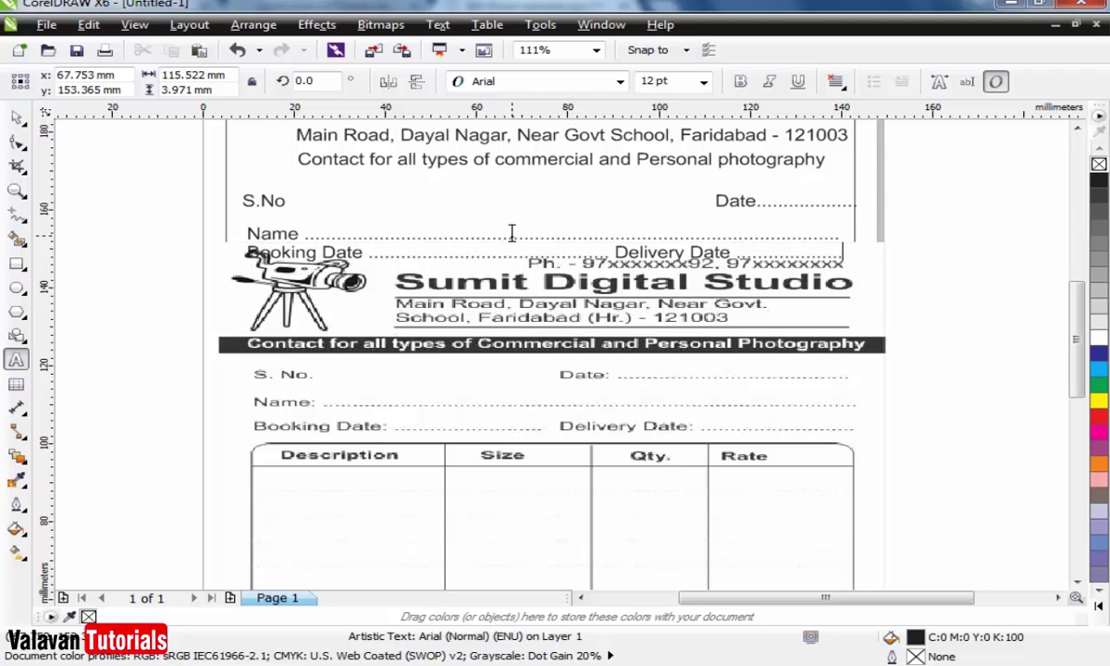
key("ctrl+space")
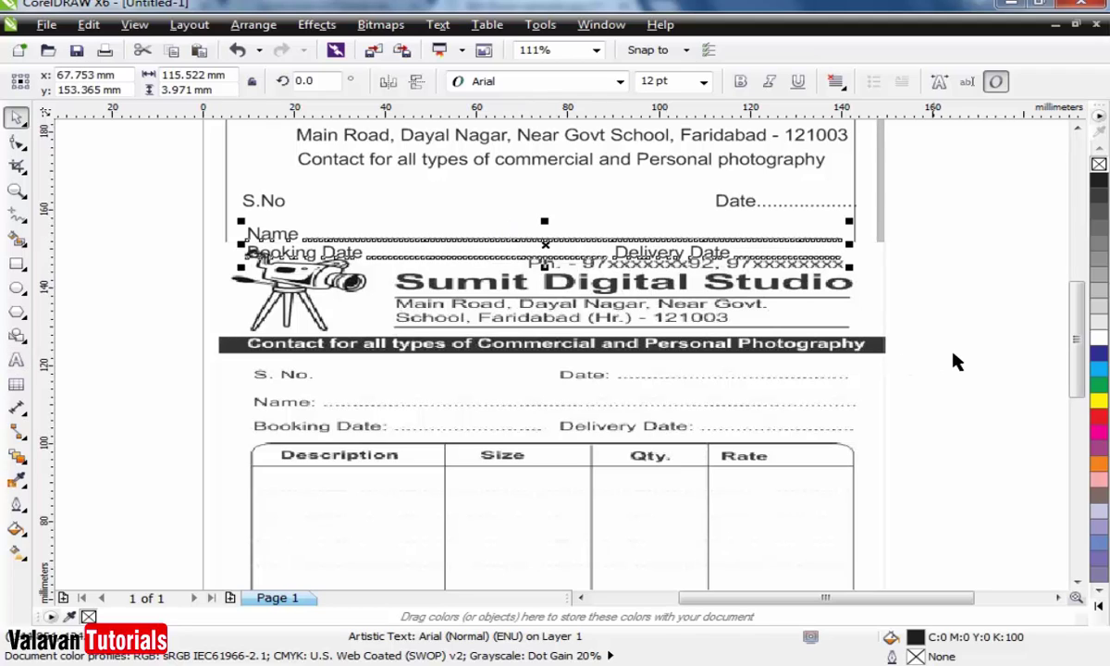
Move the scanned bill bitmap about 12 mm down in total, clear of the Name and Booking Date lines
left_click(953, 352)
left_click_drag(595, 343, 581, 372)
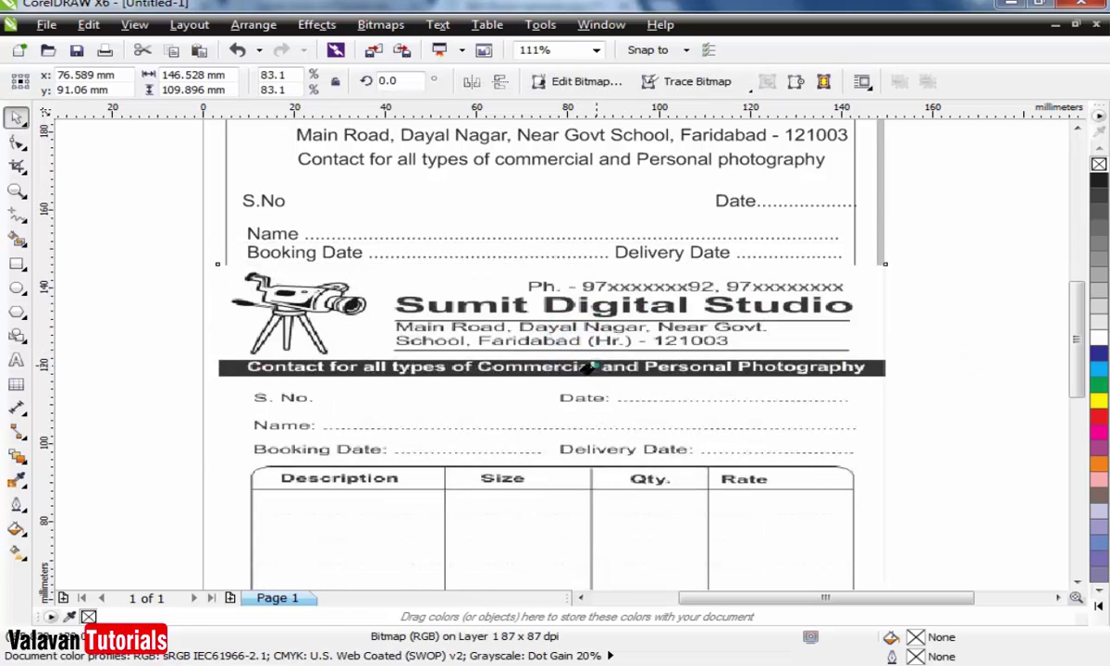
scroll(764, 418, "down", 5)
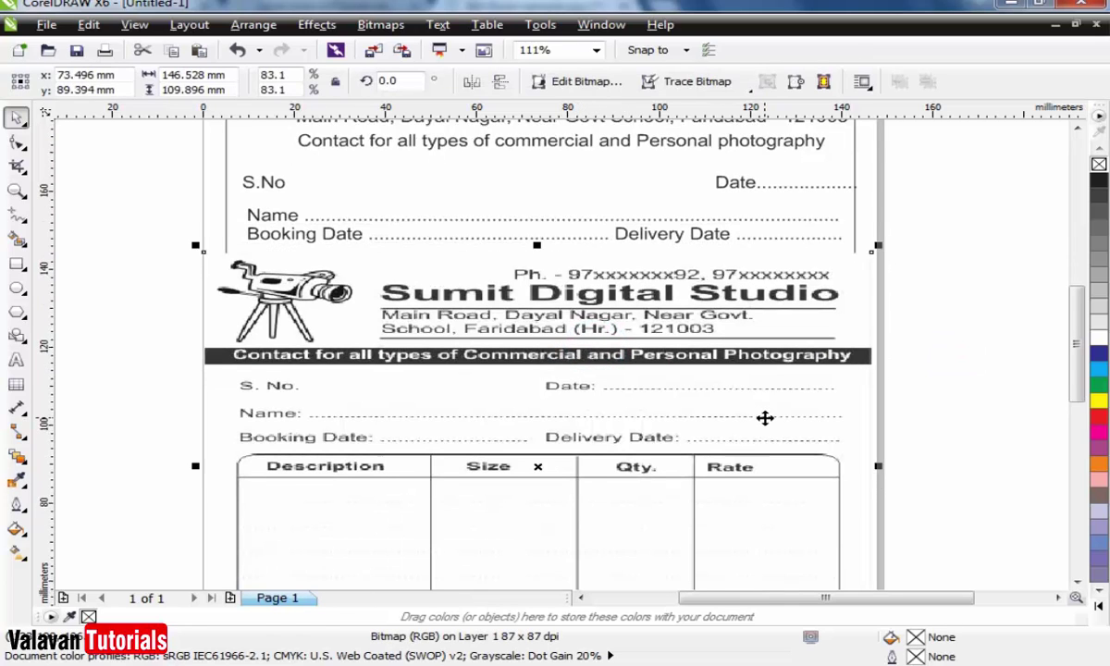
scroll(764, 418, "up", 3)
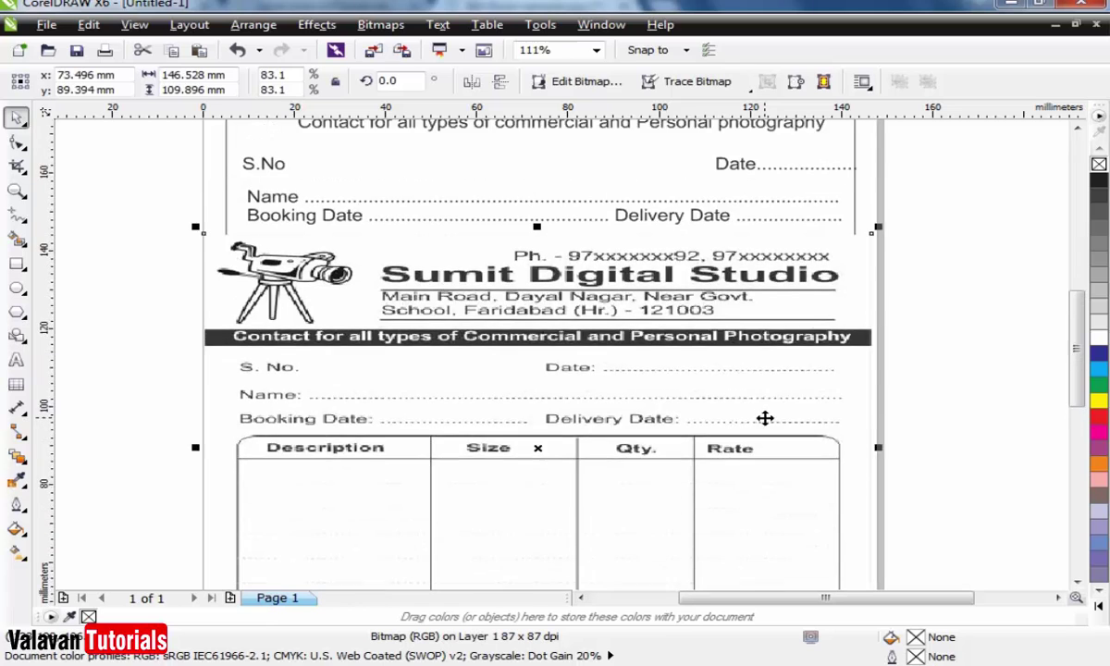
scroll(765, 418, "down", 10)
scroll(764, 418, "down", 2)
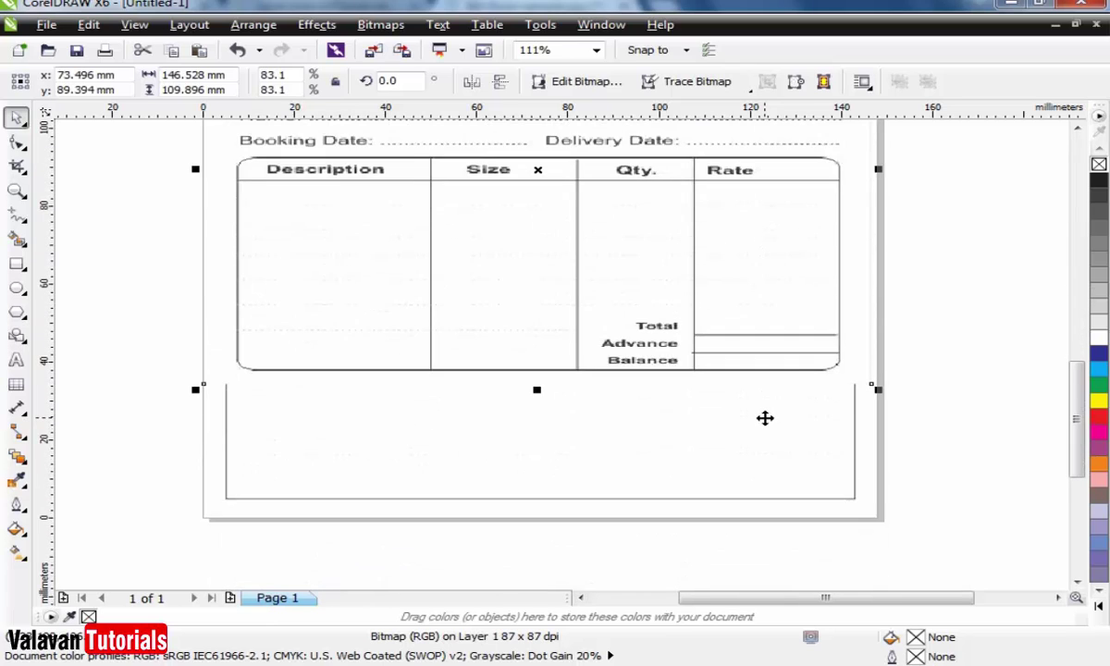
scroll(764, 418, "right", 5)
scroll(764, 419, "left", 4)
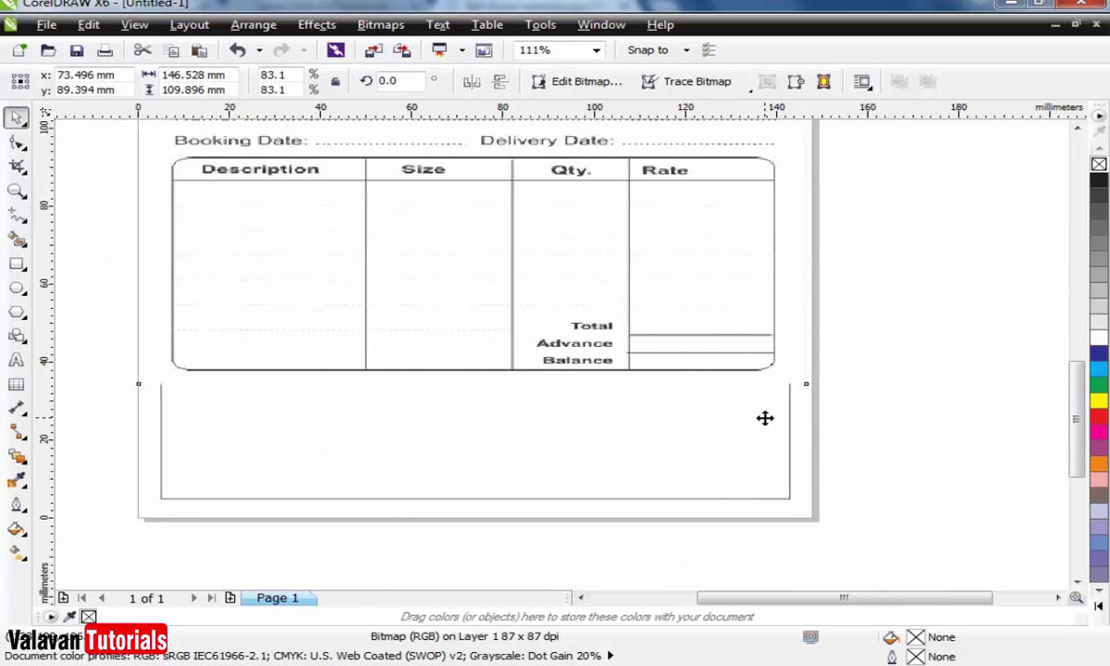
scroll(764, 418, "up", 8)
scroll(764, 418, "right", 1)
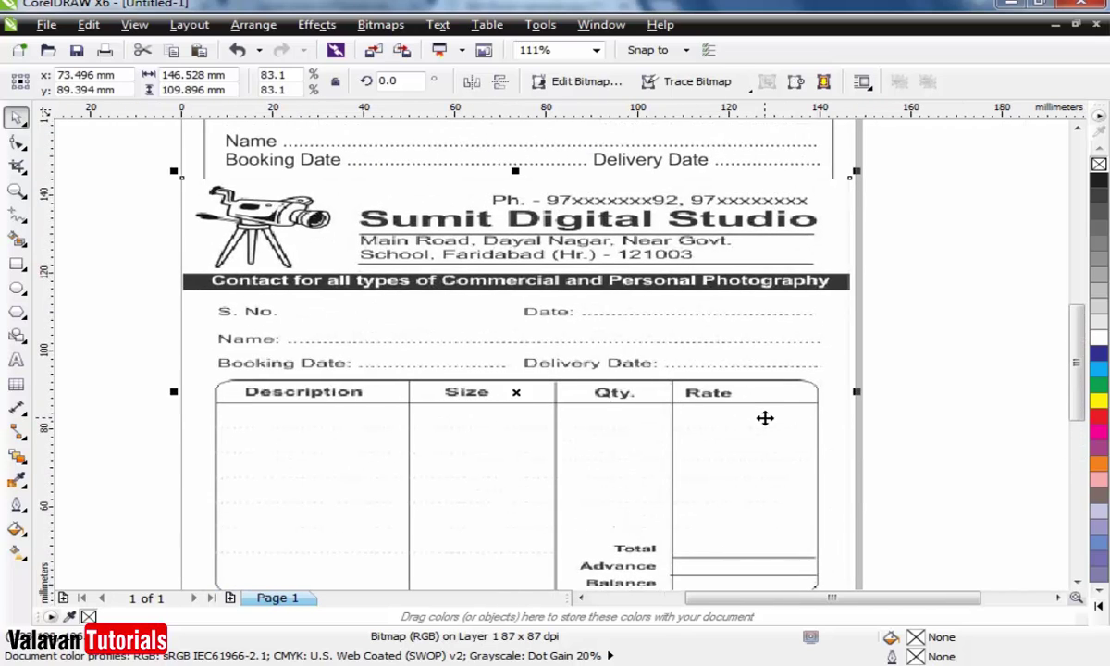
scroll(764, 418, "up", 7)
scroll(764, 418, "down", 2)
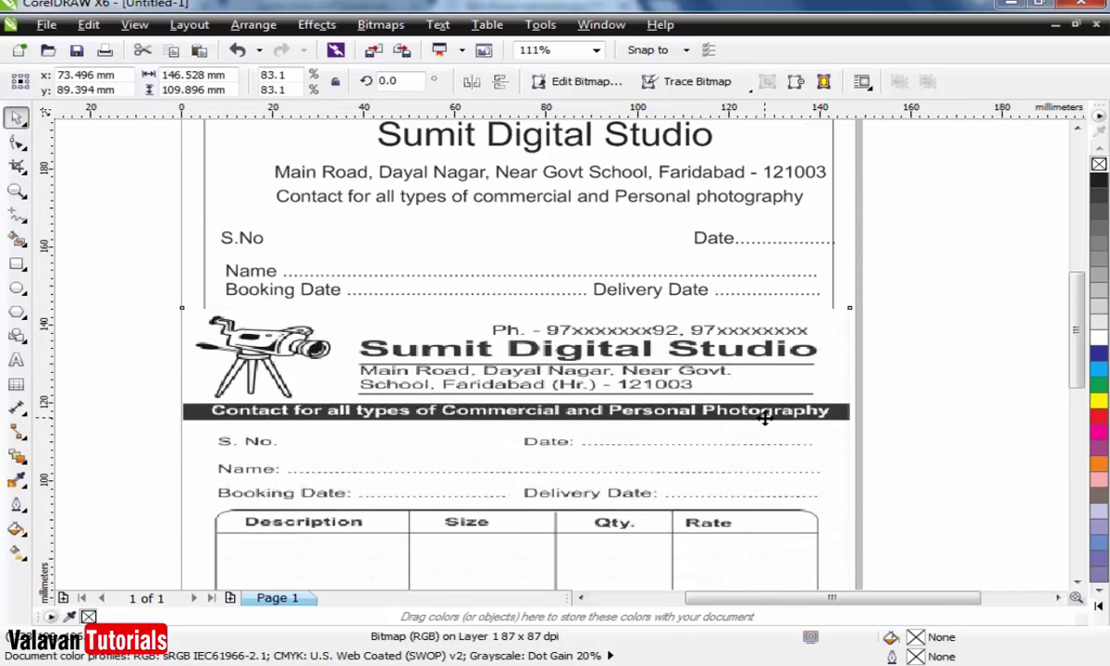
left_click_drag(650, 396, 651, 413)
Place a copy of "S.No" outside the page's left edge beside the scan and replace its text with "Description"
left_click(254, 238)
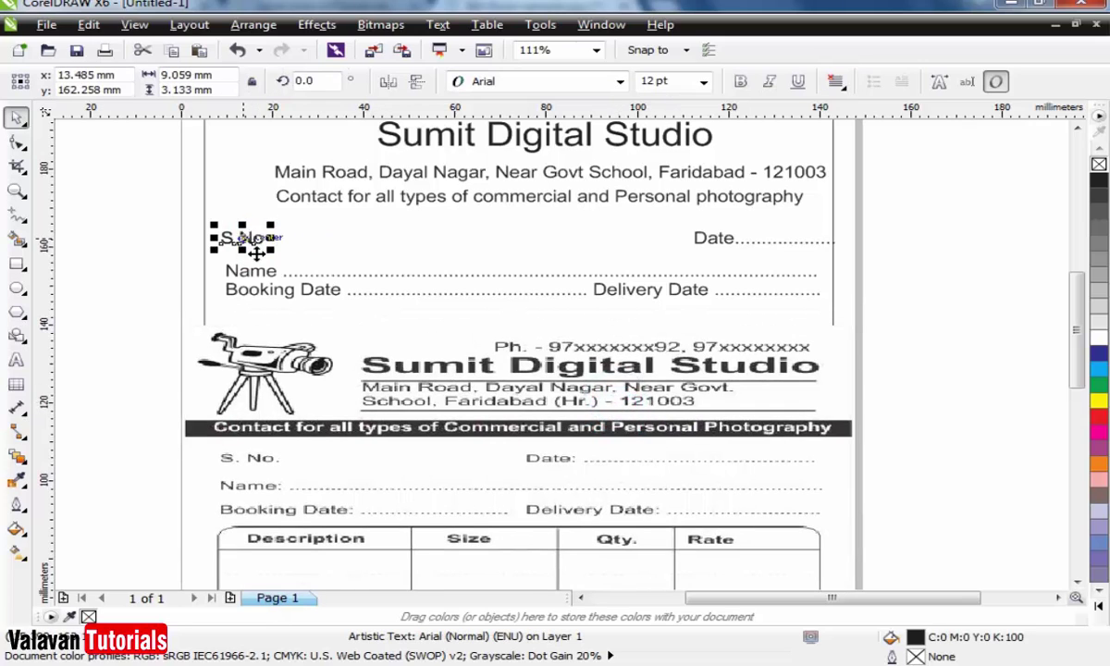
left_click_drag(253, 238, 127, 421)
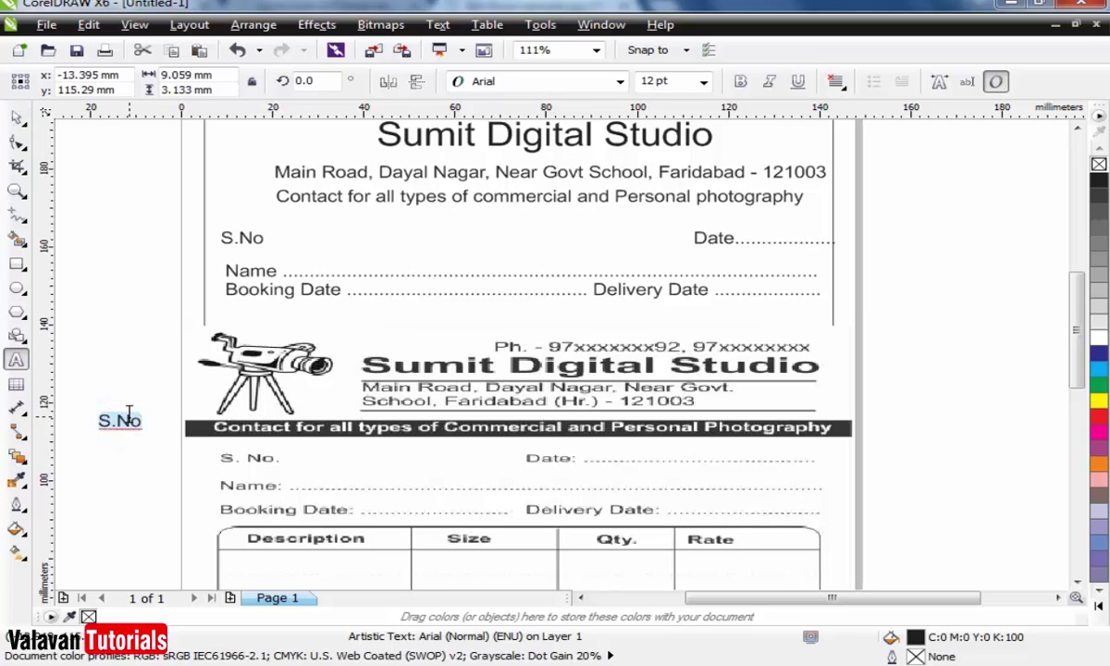
double_click(129, 418)
type("Descript")
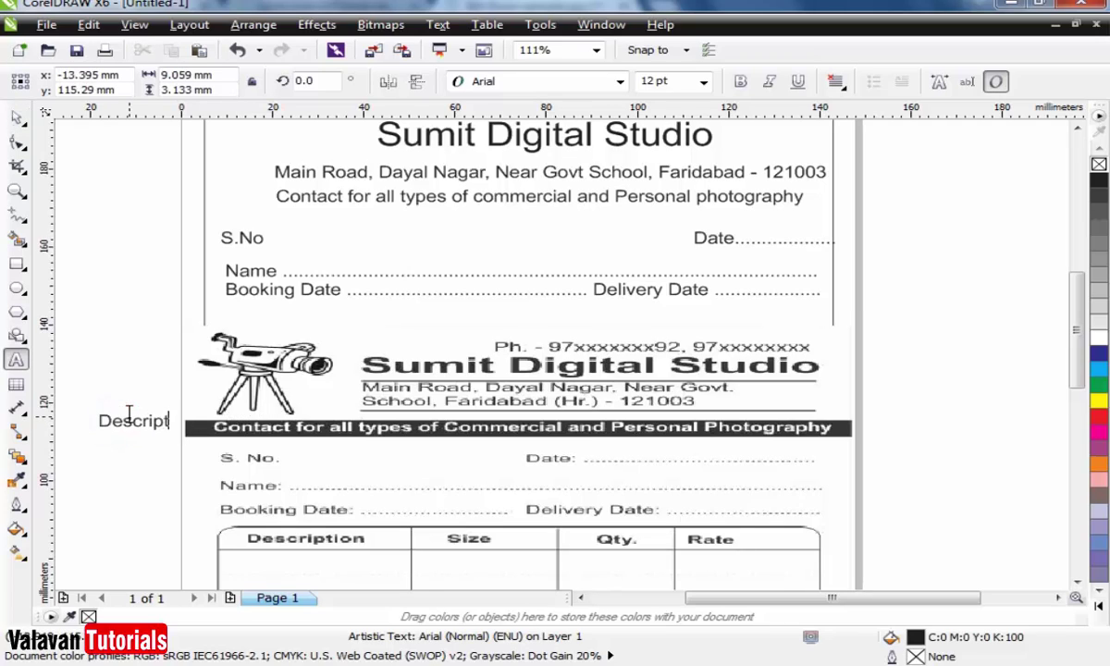
type("ion")
key("ctrl+space")
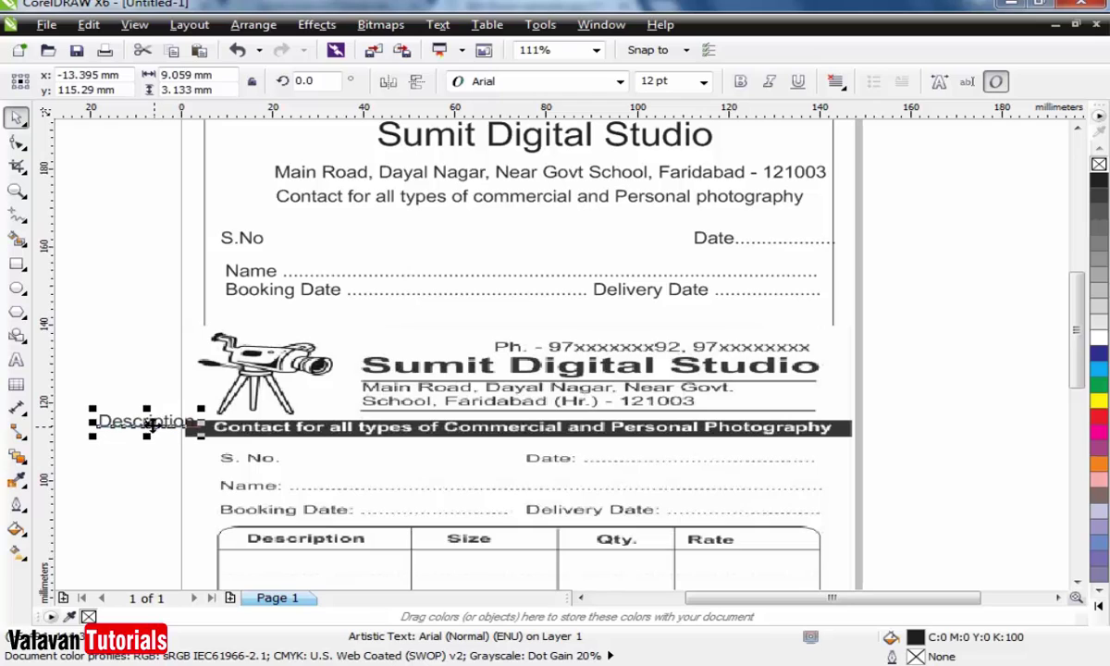
Copy "Description" about 40 mm to the right on the same row and replace the copy's text with "Size"
left_click_drag(149, 425, 322, 424)
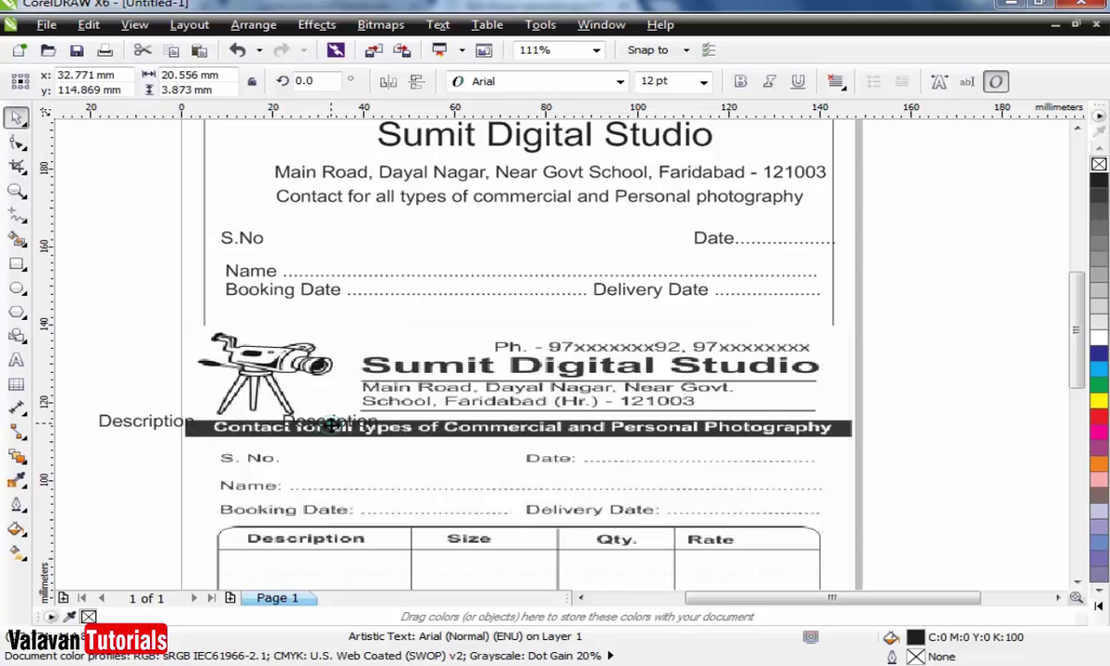
double_click(331, 422)
double_click(331, 422)
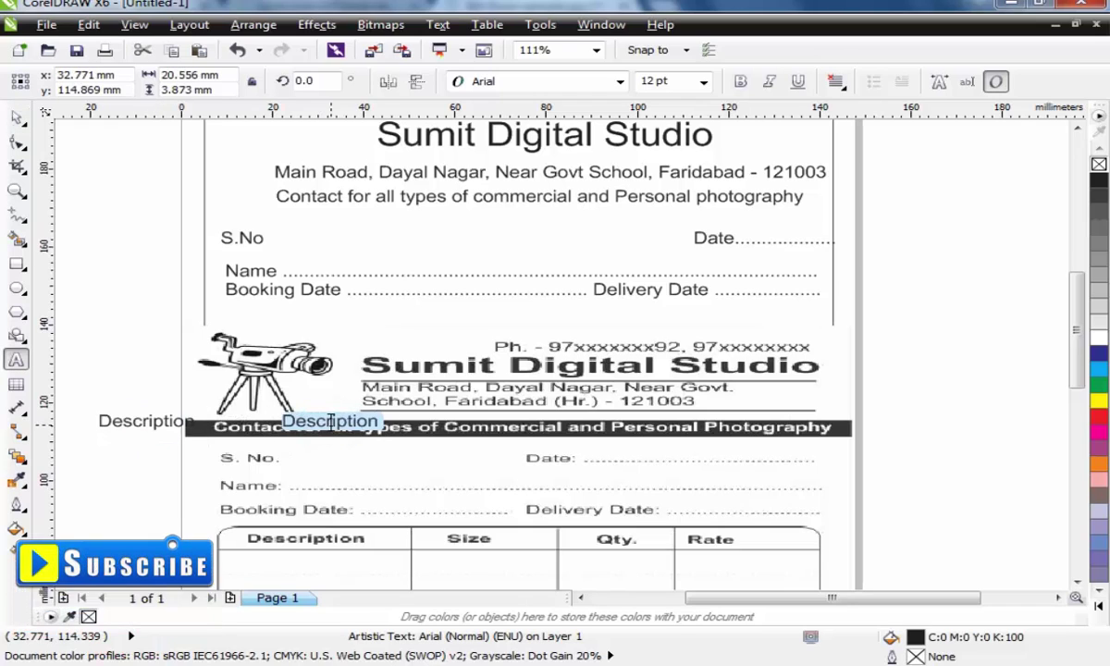
key("Delete")
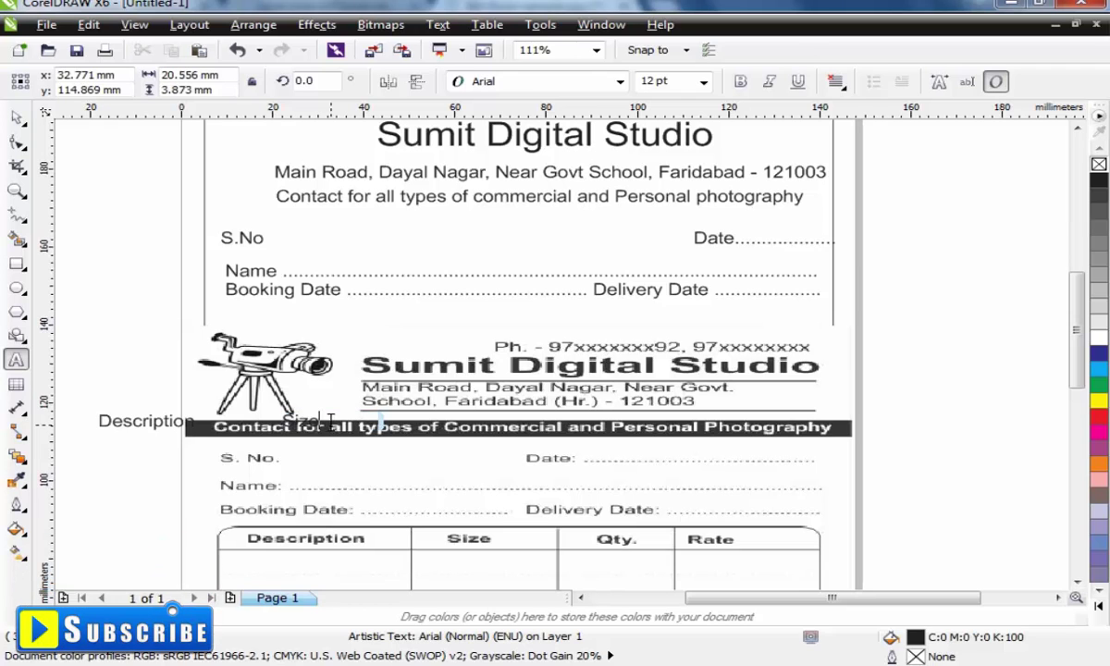
key("ctrl+space")
Copy "Size" about 37 mm to the right on the same row and replace the copy's text with "Qty."
left_click_drag(297, 424, 475, 426)
double_click(471, 423)
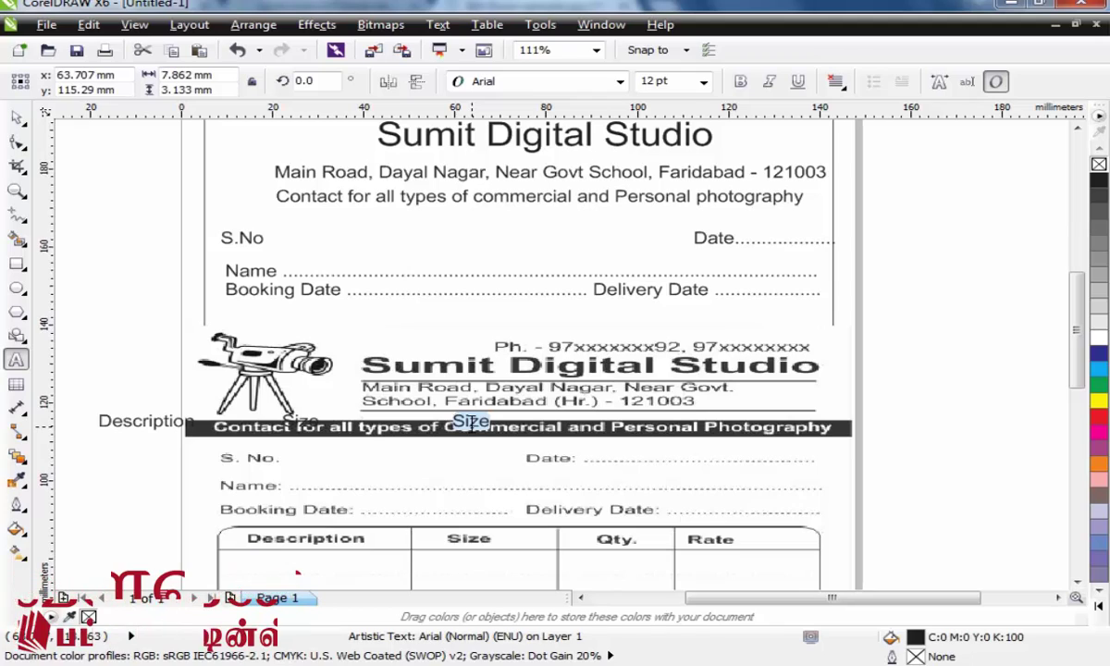
type("Qty.")
key("ctrl+space")
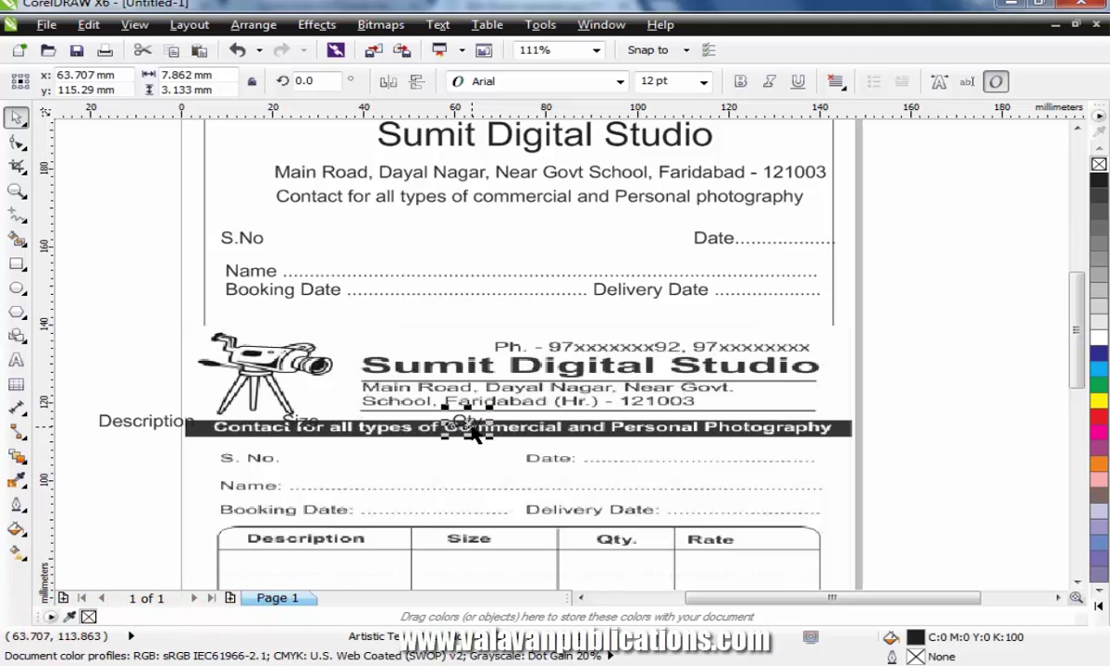
Copy "Qty" about 28 mm to the right on the same row and replace the copy's text with "Rate"
left_click_drag(464, 427, 599, 419)
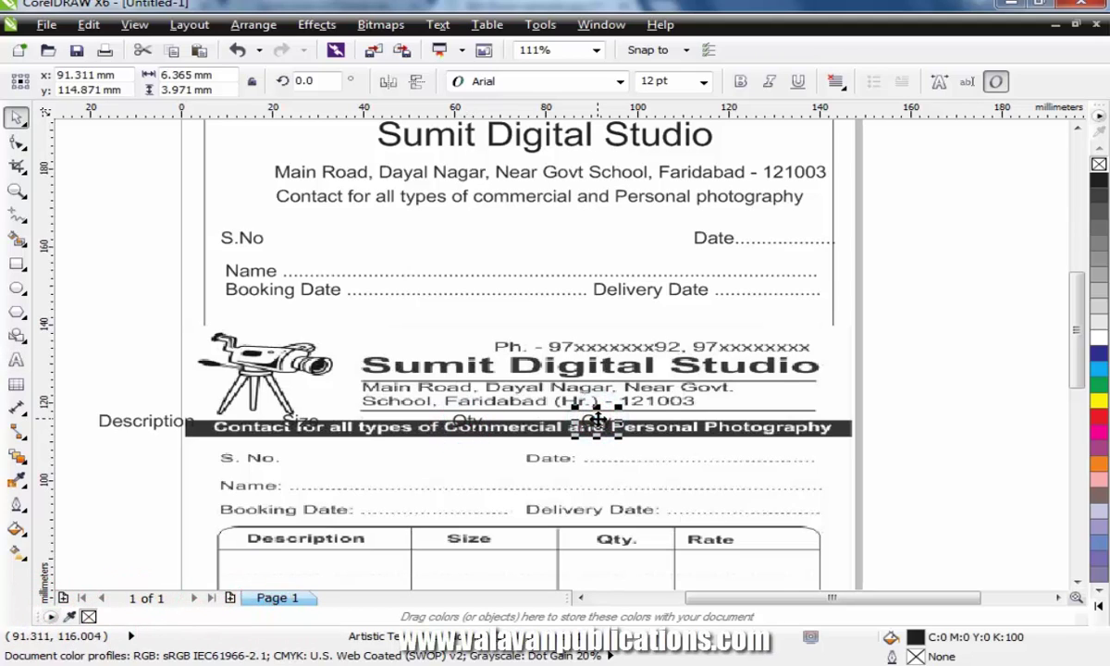
double_click(597, 418)
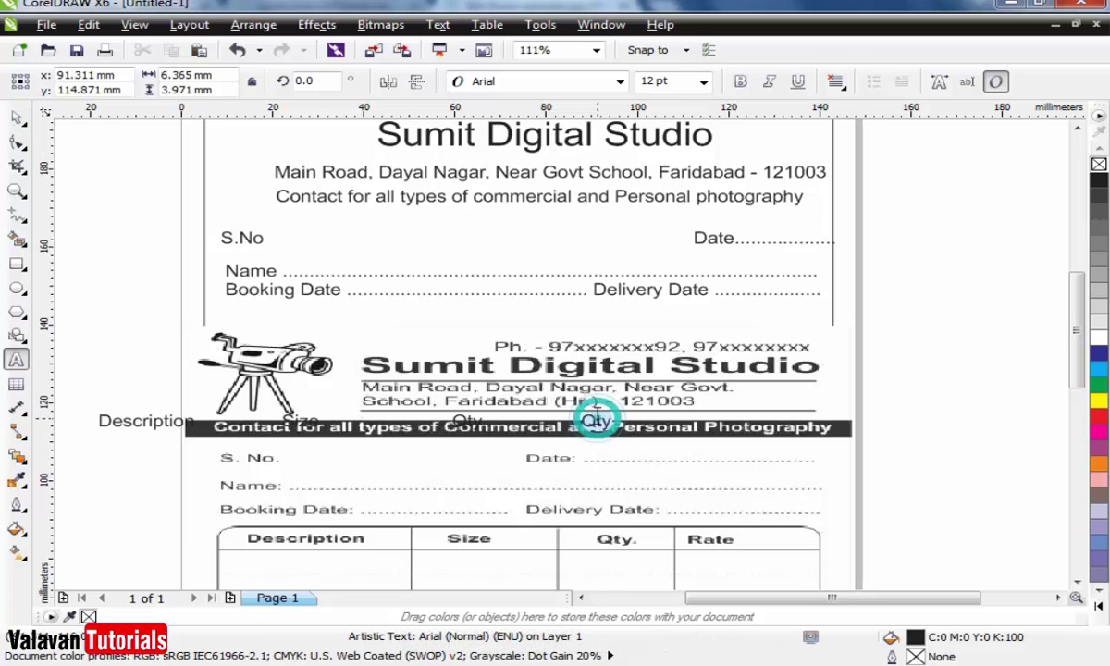
type("Rate")
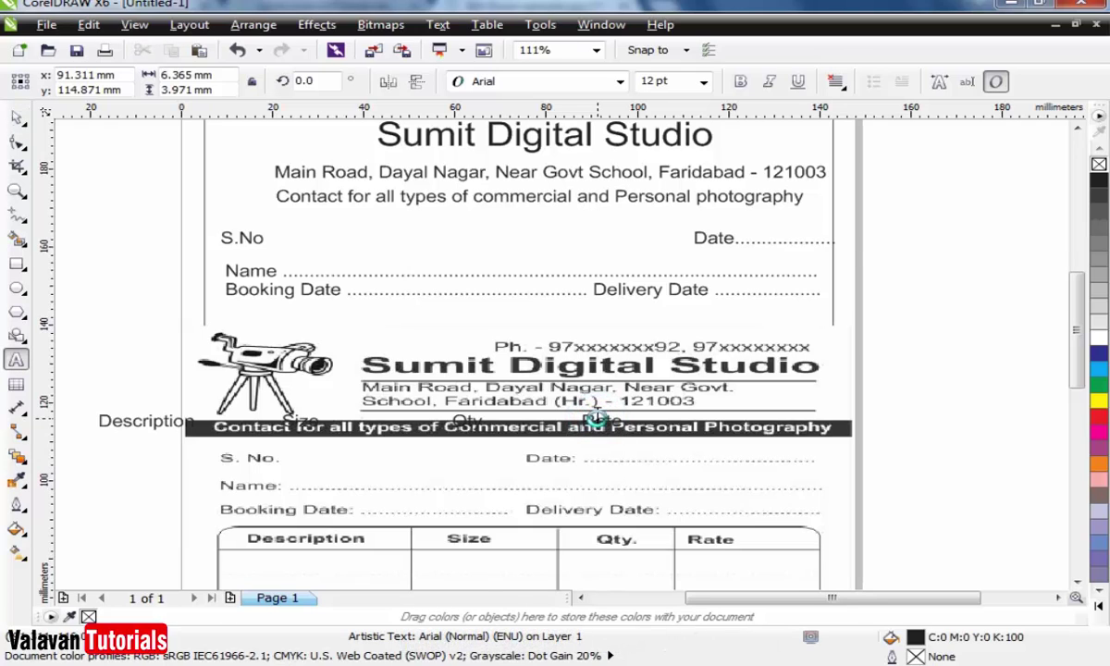
Place a copy of "Rate" in the lower part of the scanned table's Size column and replace its text with "Total", "Advance" and "Balance" on separate lines
key("F3")
left_click(784, 543)
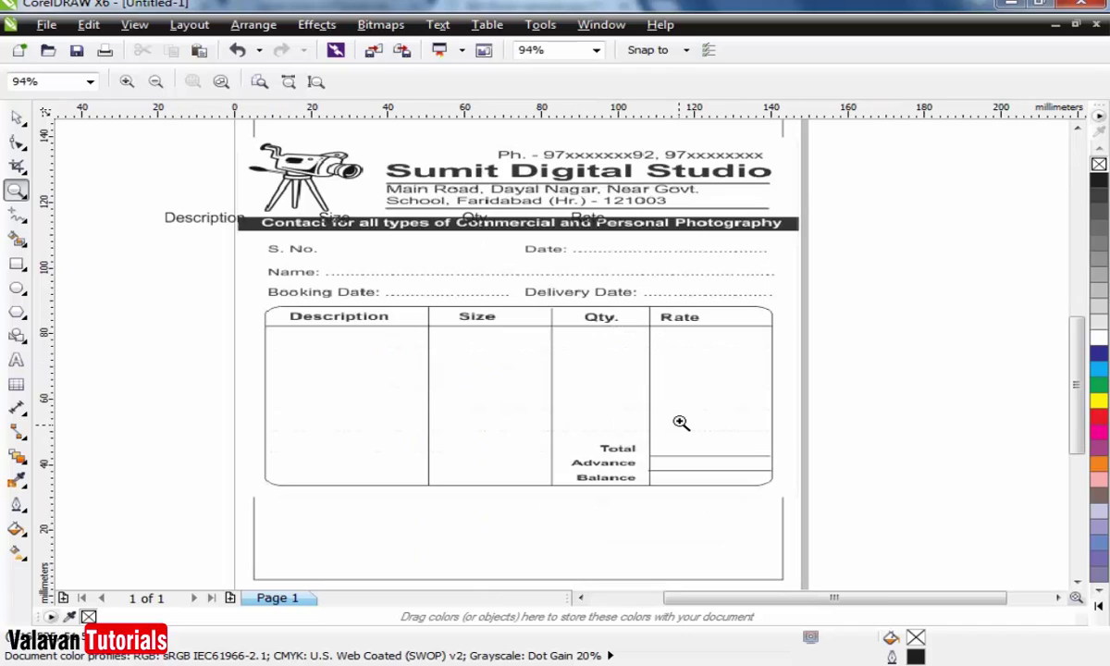
key("space")
left_click(592, 217)
left_click_drag(592, 217, 519, 416)
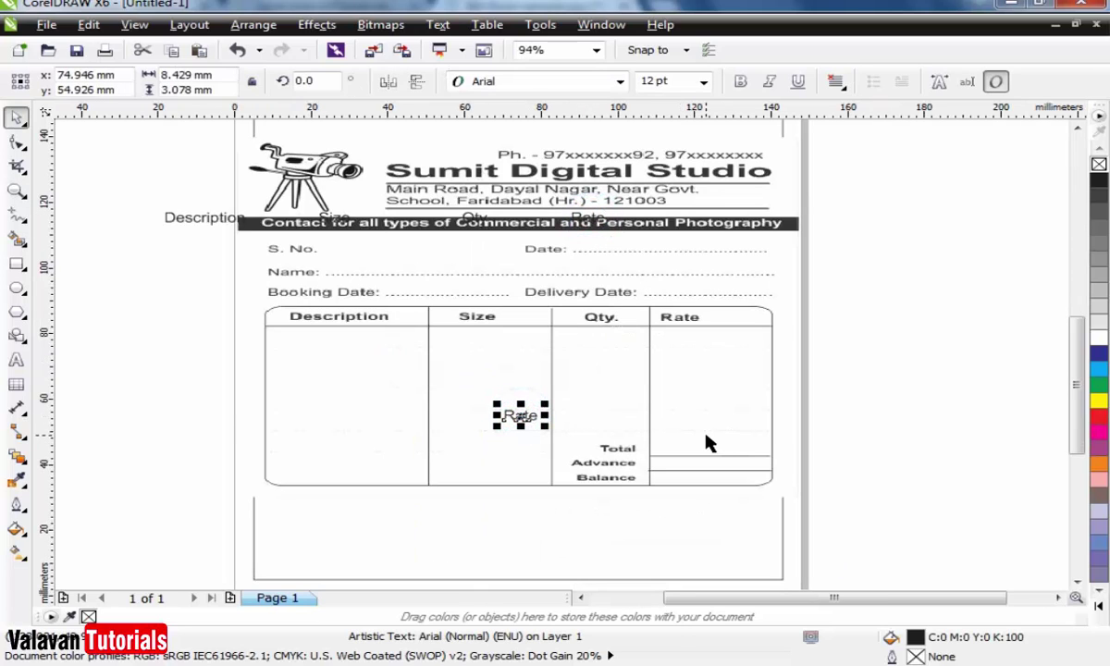
double_click(523, 417)
double_click(523, 413)
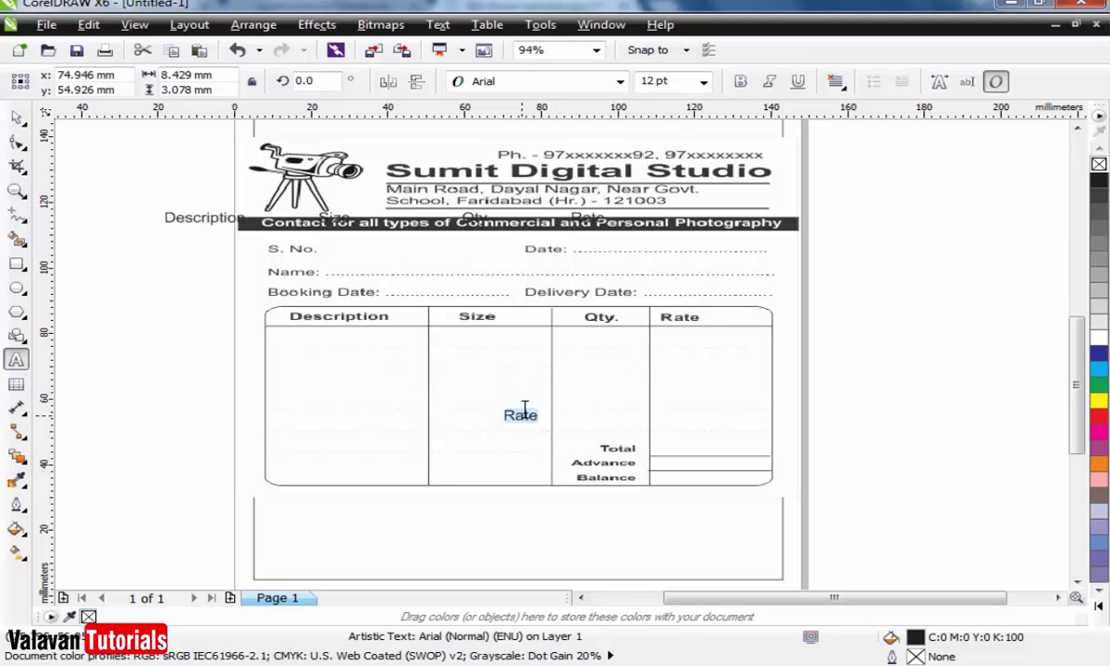
type("Total ")
type("Advance")
key("Return")
key("ctrl+space")
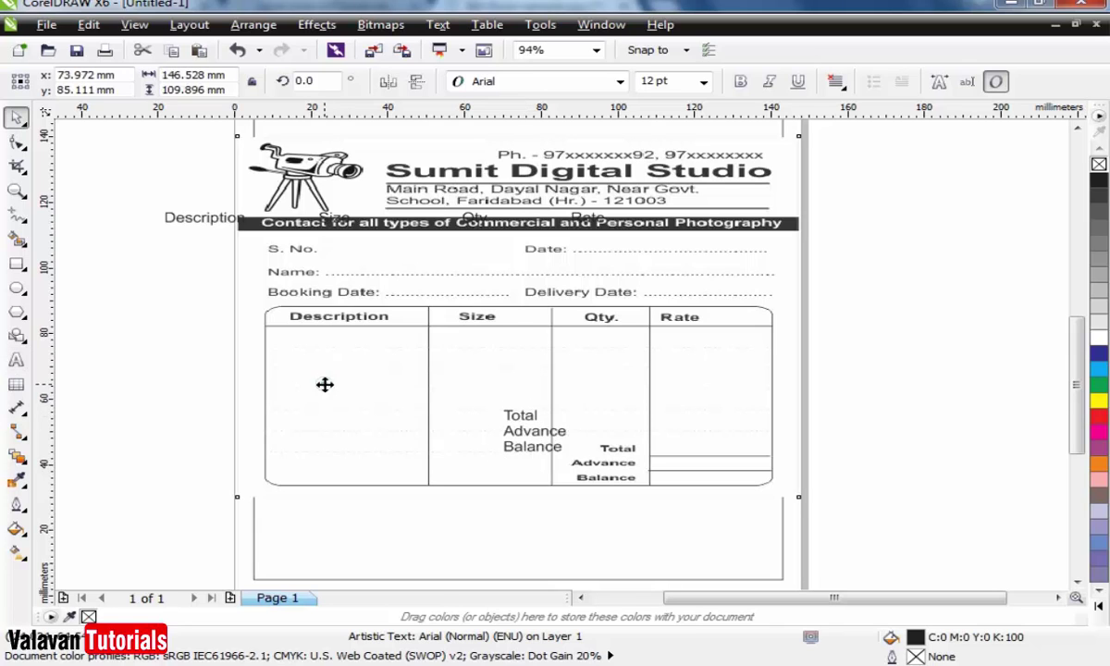
Delete the scanned bill bitmap from the page
left_click(314, 379)
scroll(478, 409, "down", 3)
left_click(756, 473)
key("z")
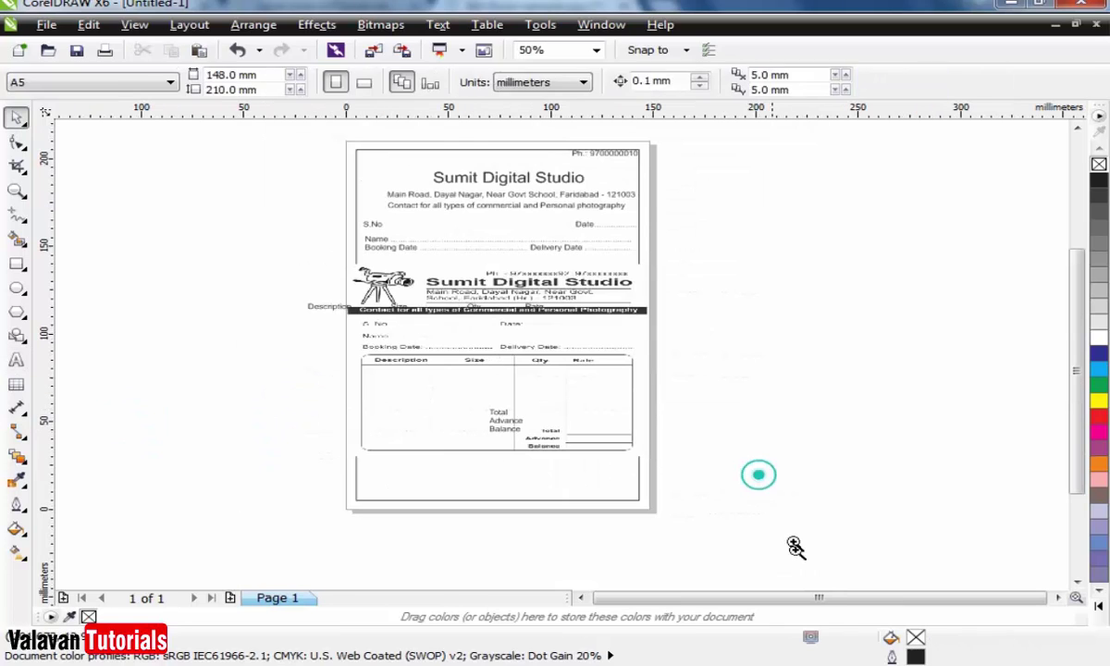
left_click_drag(793, 540, 292, 136)
left_click(381, 411)
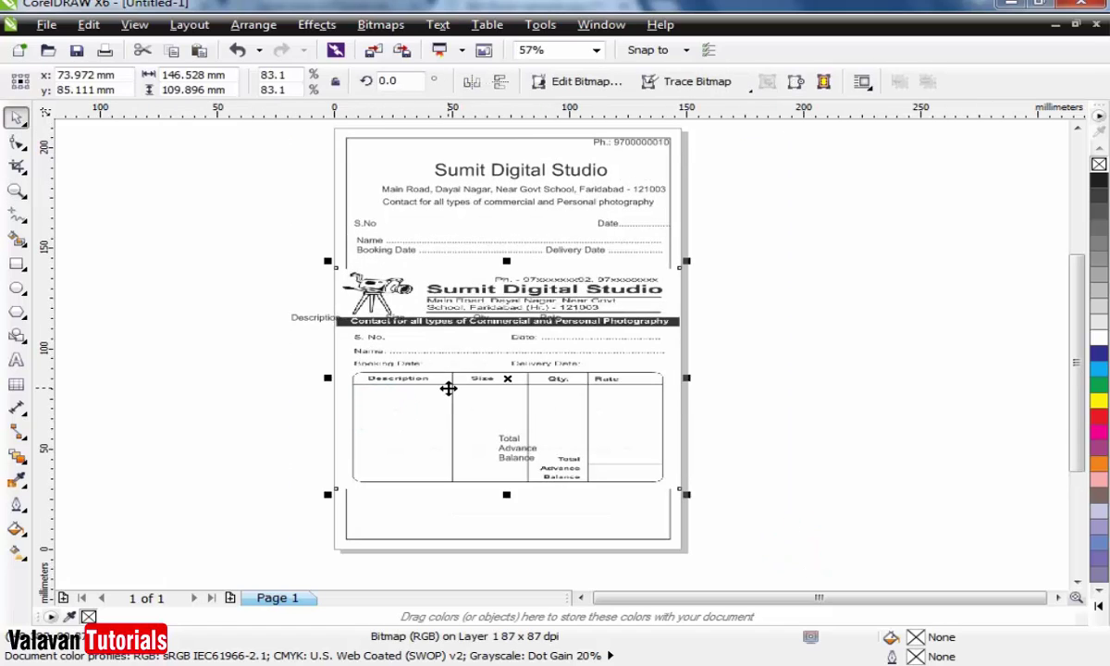
key("Delete")
Place a copy of the "Sumit Digital Studio" heading in the page's lower right area, centred at about x 97 mm, y 19 mm
key("z")
left_click_drag(775, 566, 303, 131)
key("space")
left_click(540, 189)
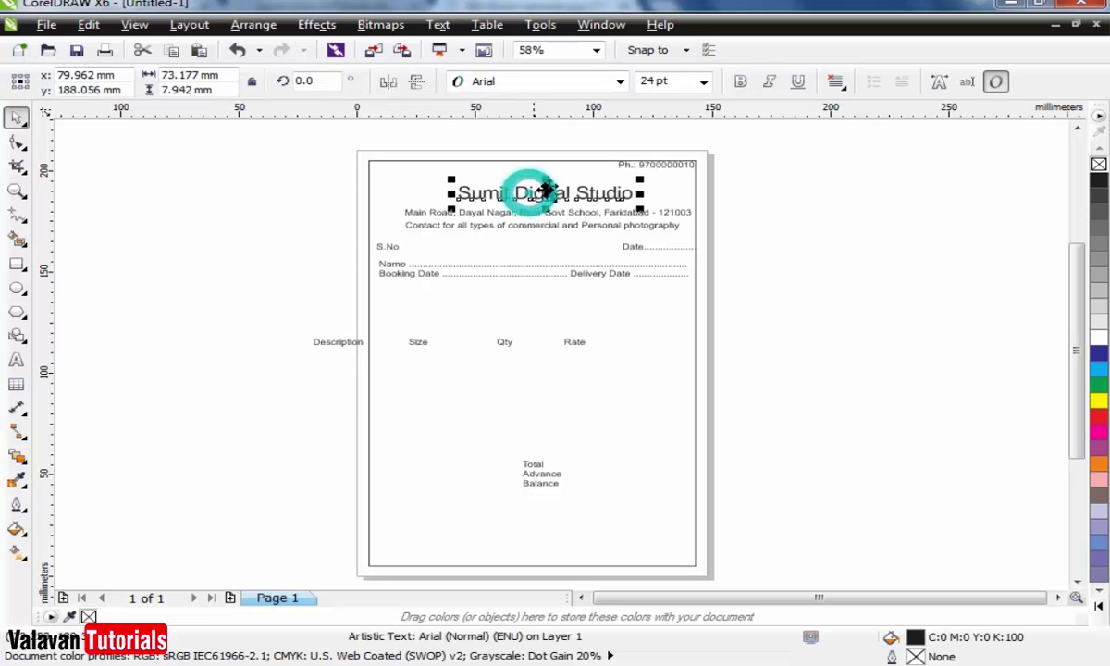
left_click_drag(560, 322, 589, 535)
right_click(590, 535)
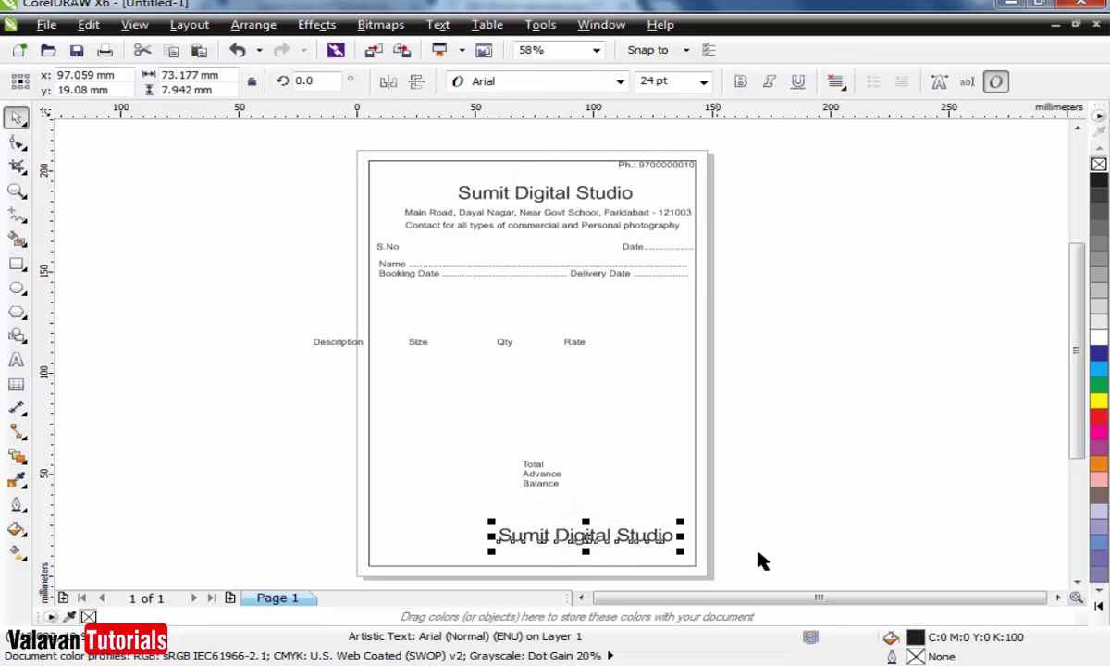
left_click(757, 555)
Place a copy of the Total, Advance, Balance text block in the lower left corner of the page border
left_click_drag(529, 473, 394, 547)
right_click(394, 546)
left_click(312, 449)
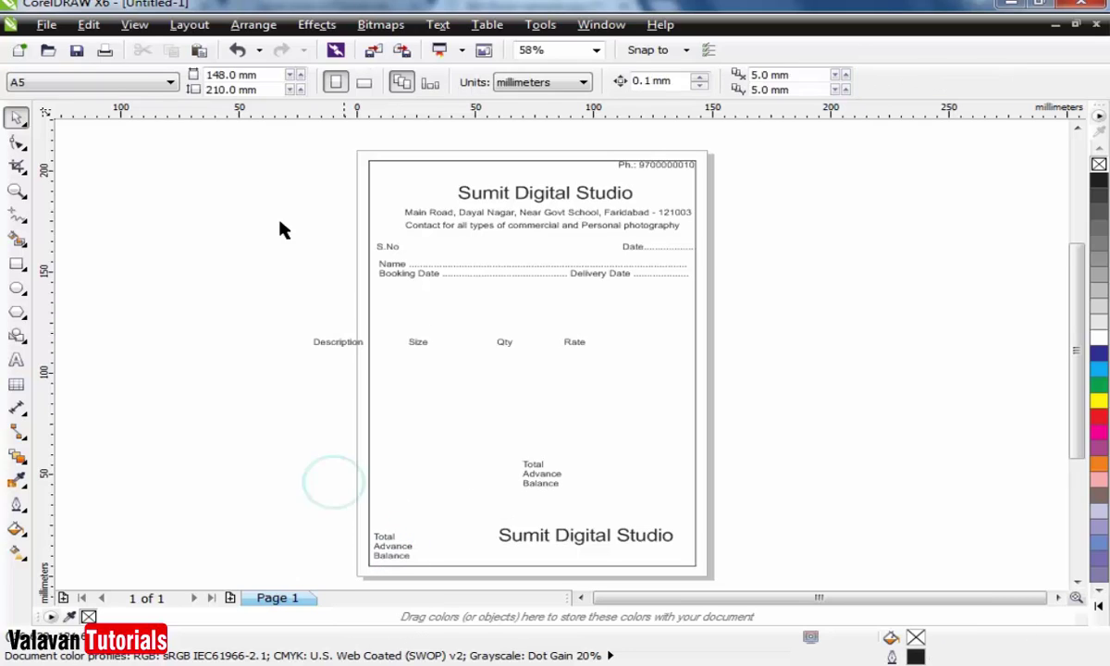
Set the font of the "Sumit Digital Studio" heading at the top of the page to Arial Black
key("z")
left_click_drag(317, 146, 731, 566)
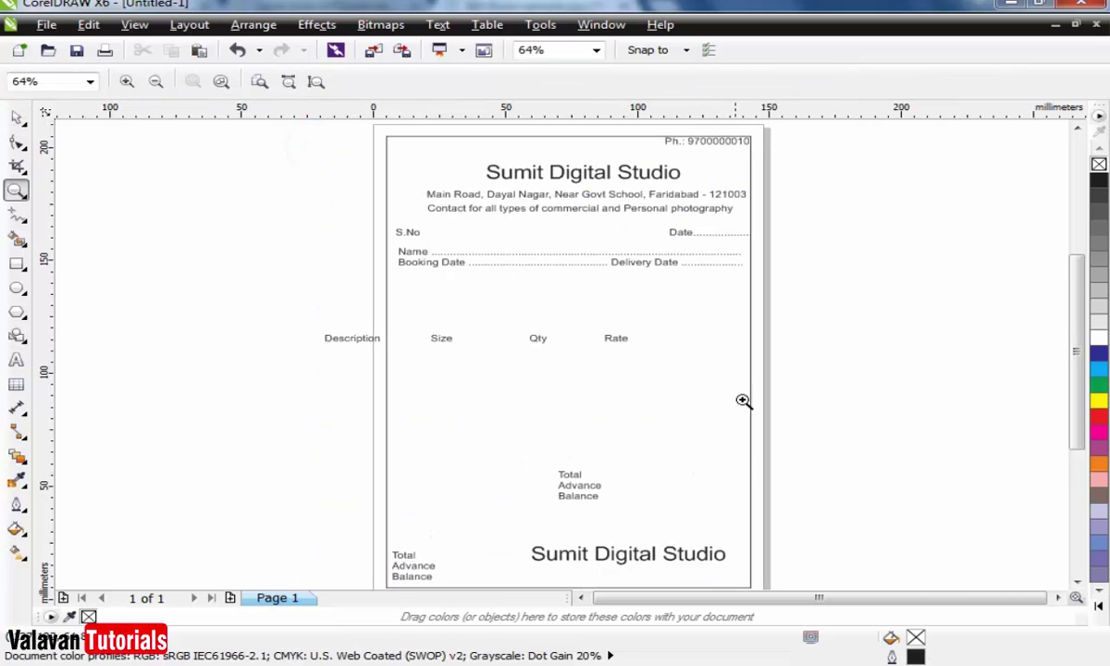
key("space")
key("z")
left_click_drag(852, 367, 310, 136)
key("space")
left_click(471, 211)
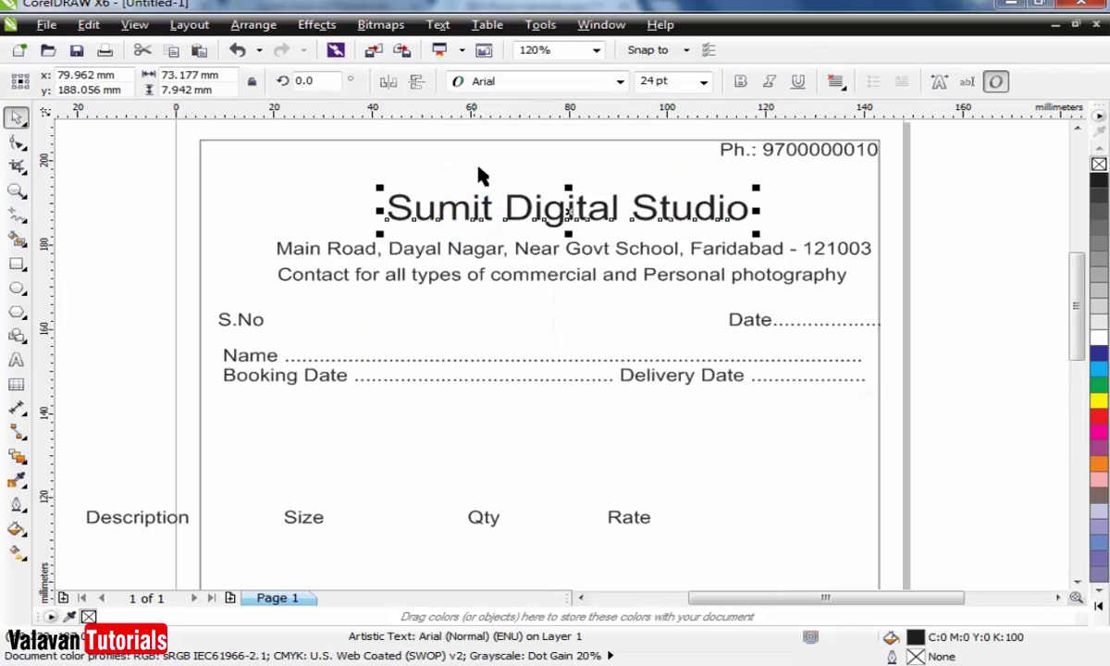
left_click(618, 85)
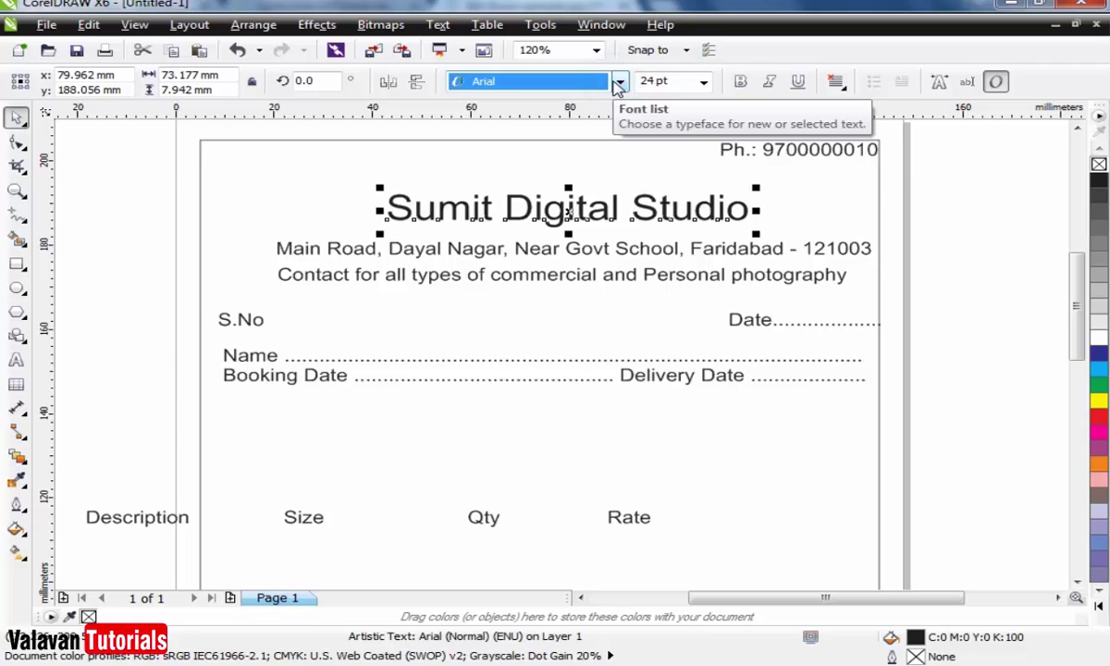
left_click(618, 85)
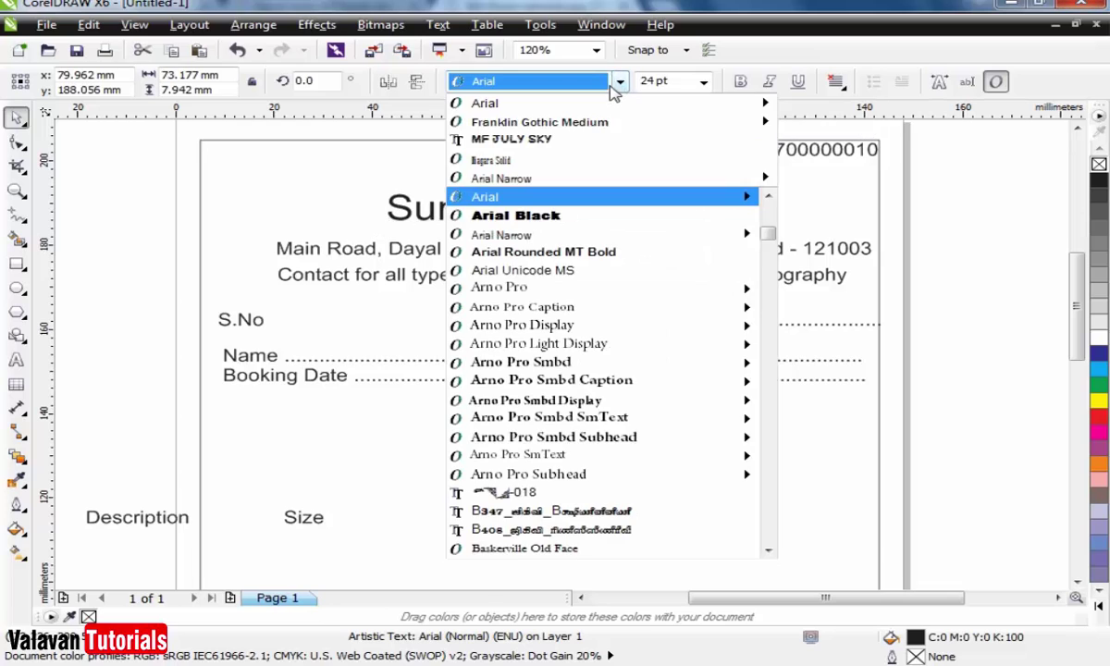
left_click(570, 214)
Change the case of the whole "Sumit Digital Studio" heading text to UPPERCASE
double_click(567, 214)
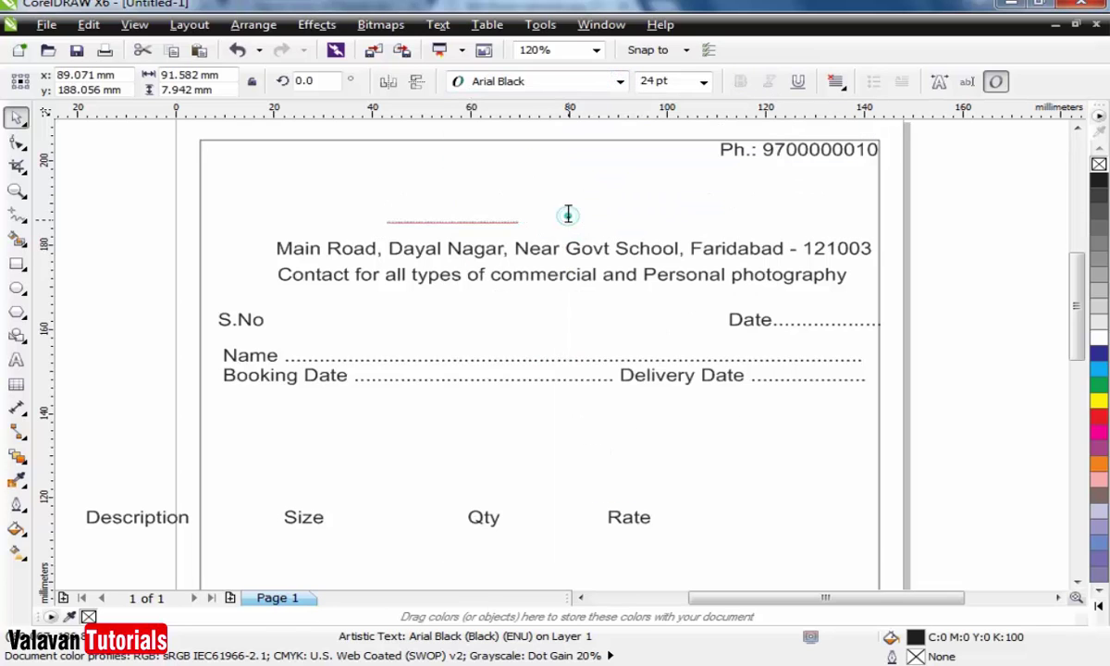
key("ctrl+a")
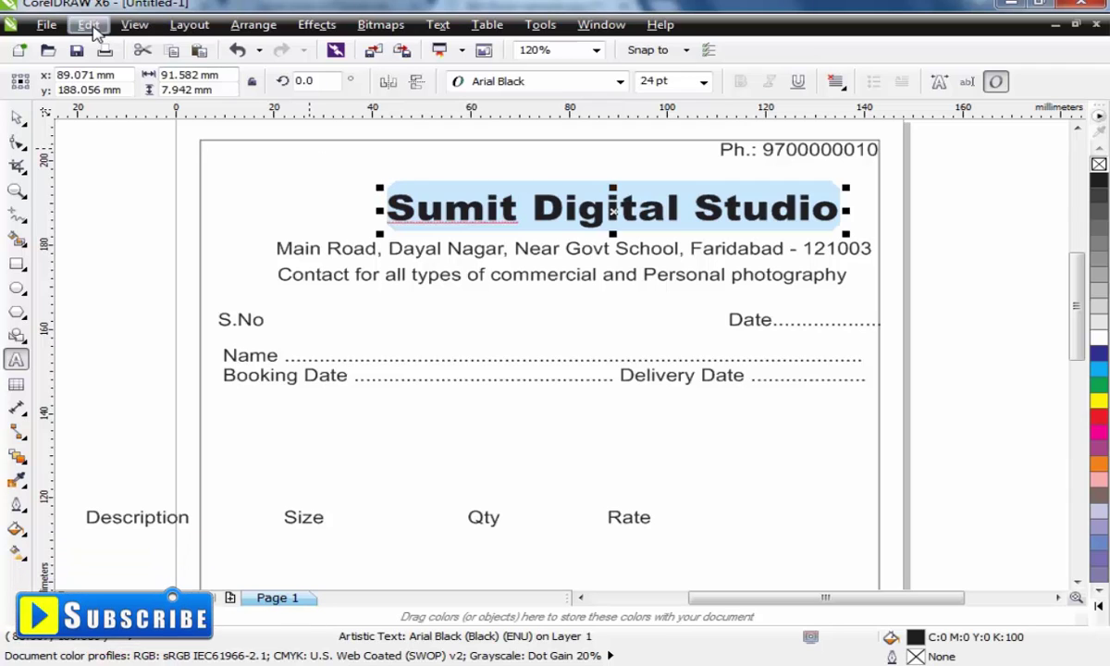
left_click(93, 27)
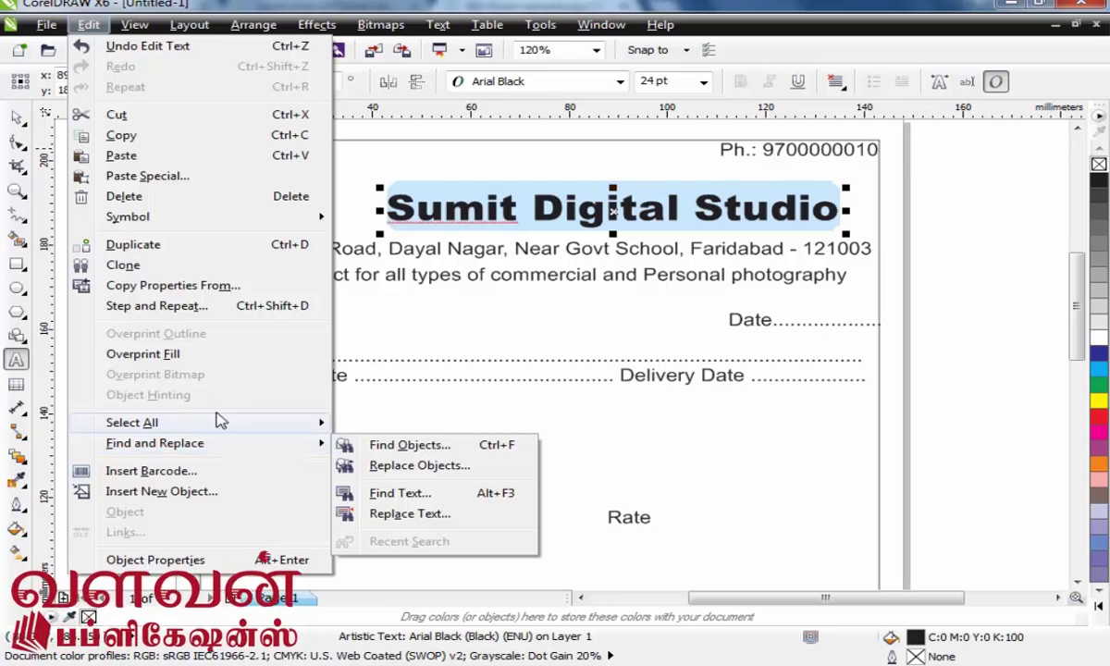
mouse_move(169, 23)
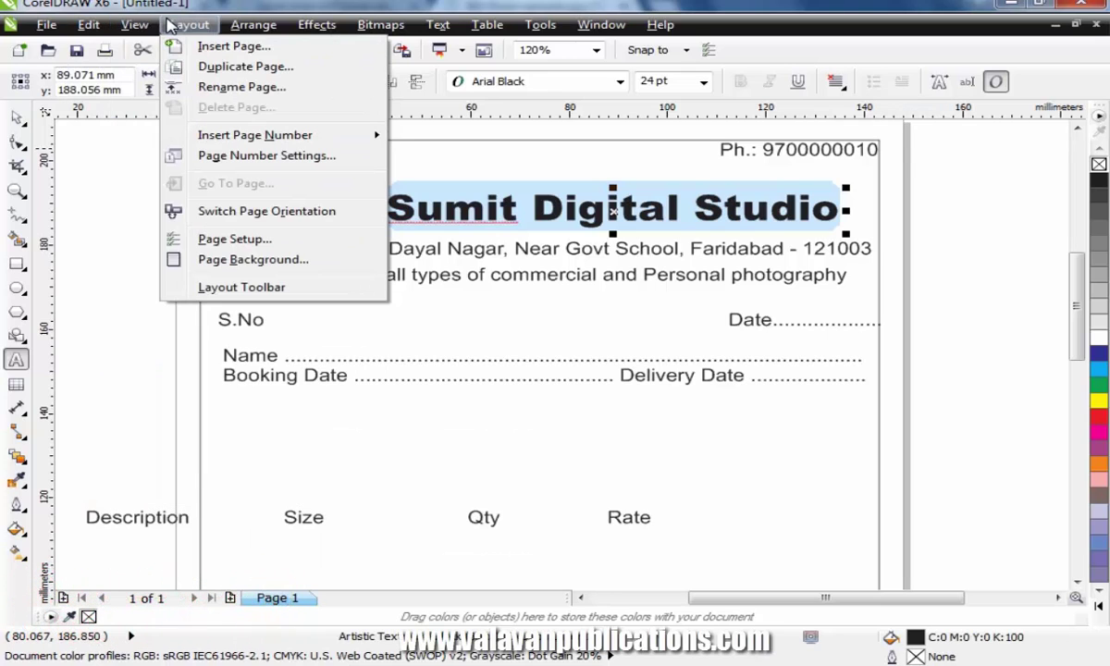
left_click(442, 25)
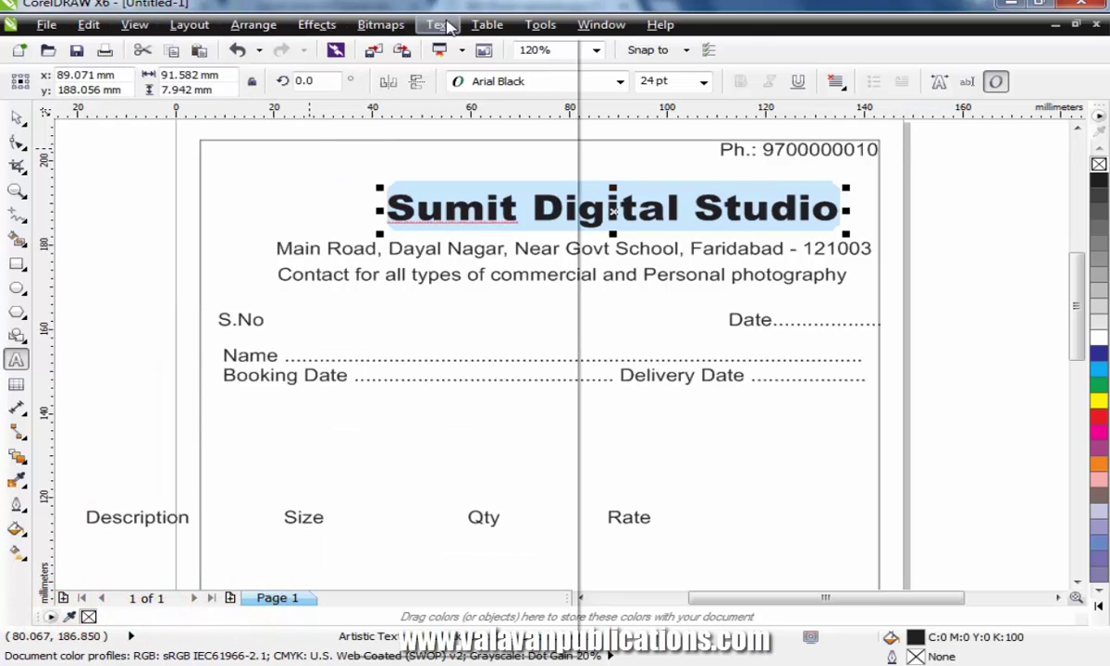
left_click(442, 25)
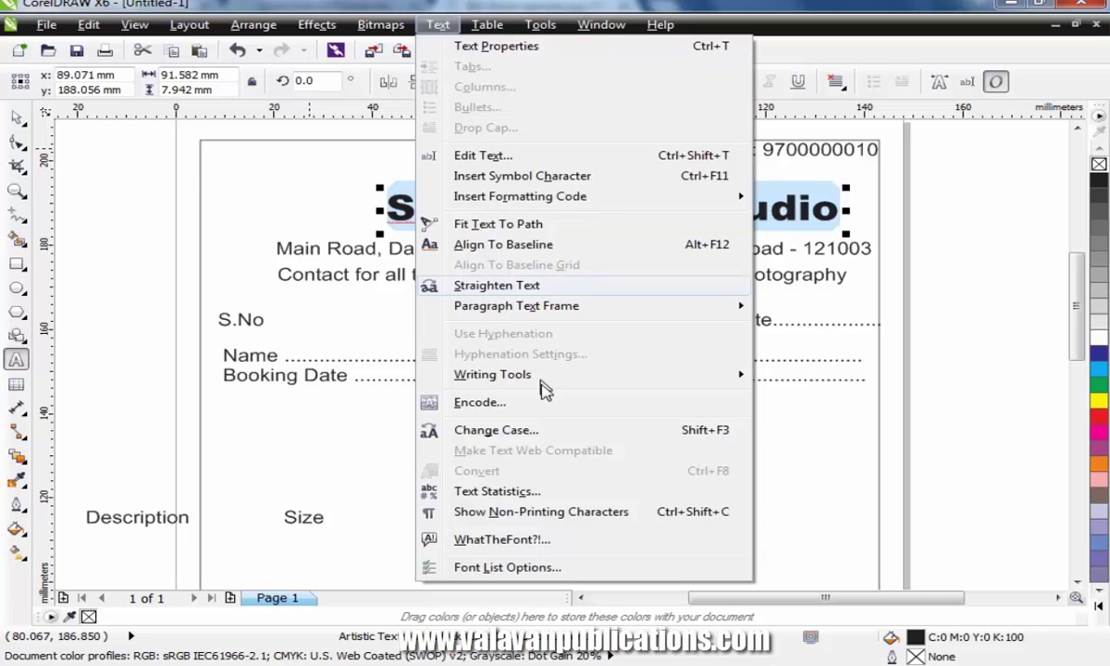
left_click(562, 433)
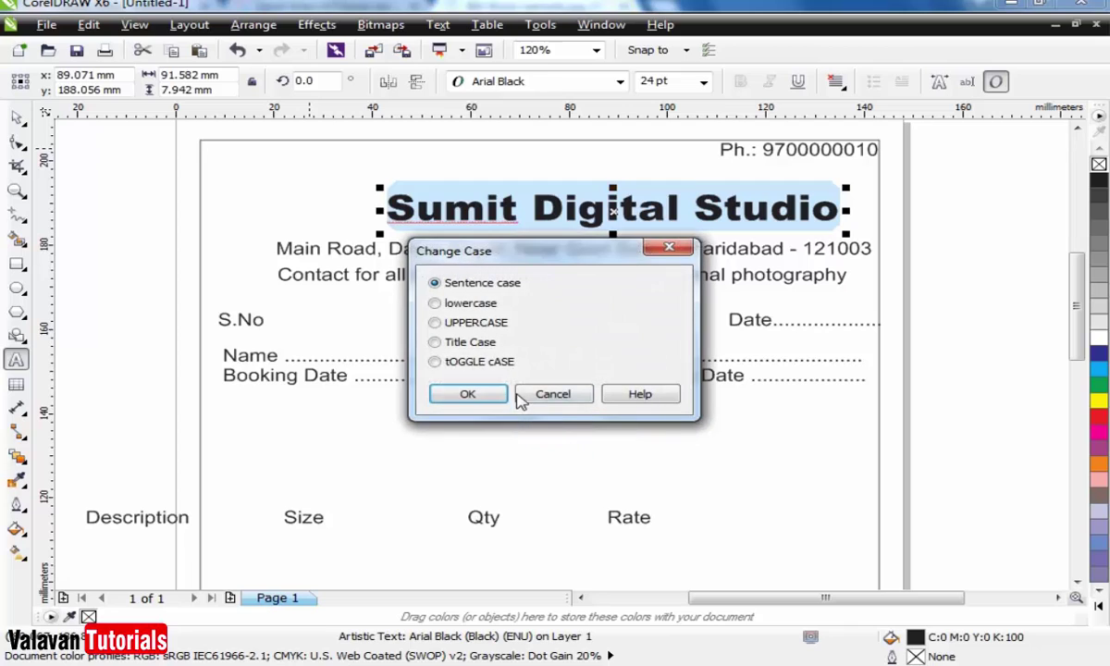
left_click(460, 322)
left_click(468, 394)
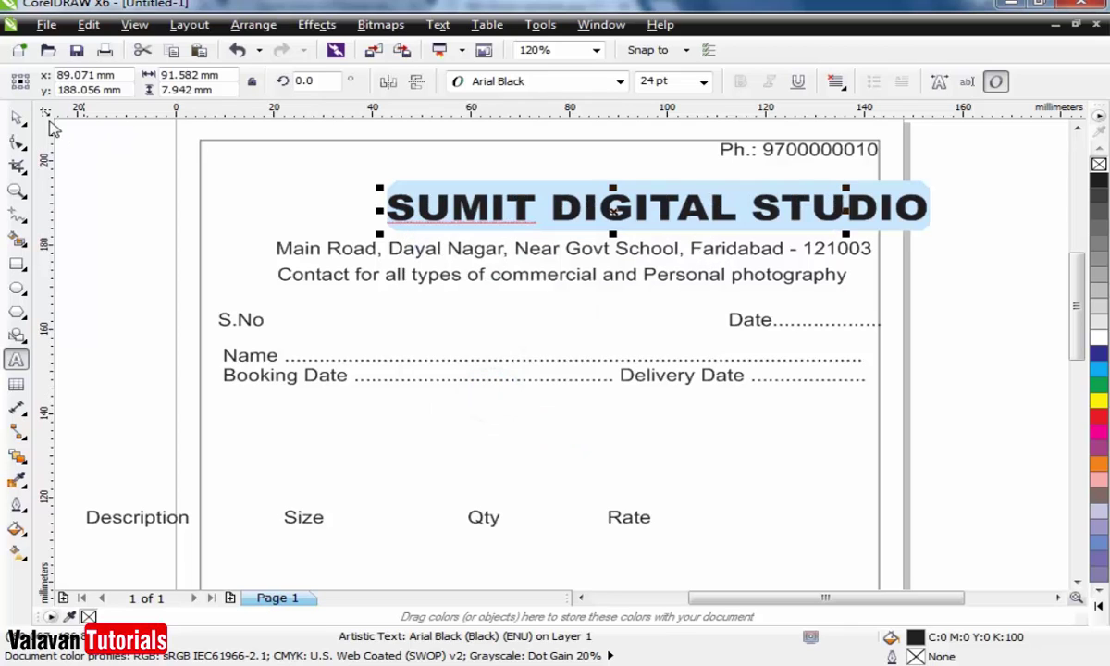
Resize the uppercase heading to about 110 mm wide and 8 mm high, and move it over the address line at about x 79 mm, y 190 mm
left_click(17, 117)
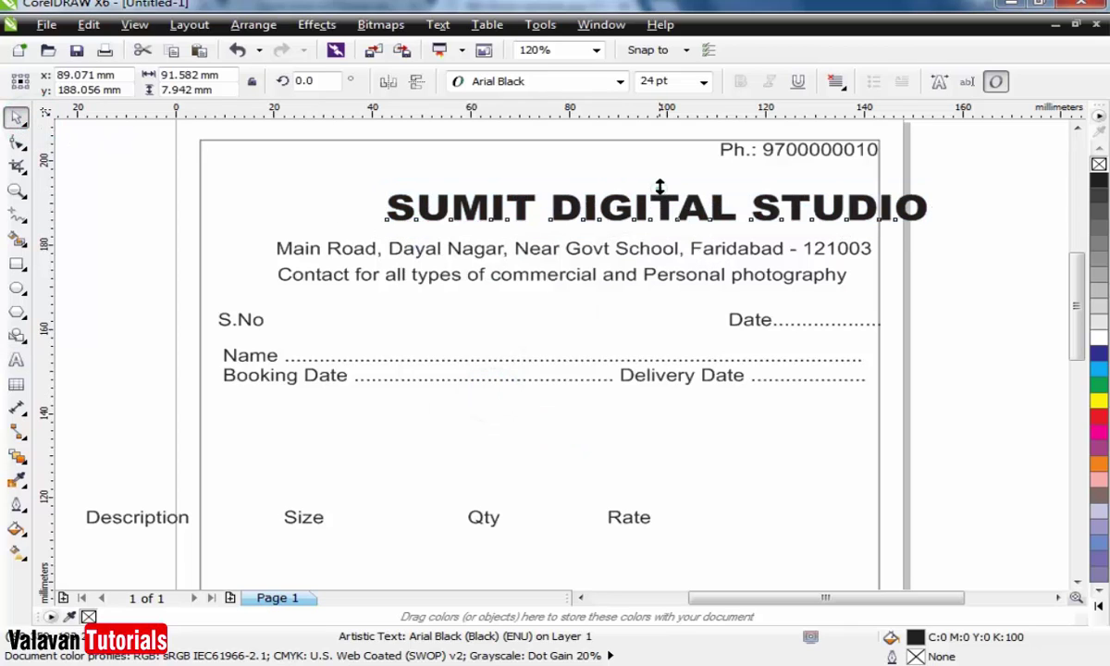
left_click_drag(659, 187, 562, 196)
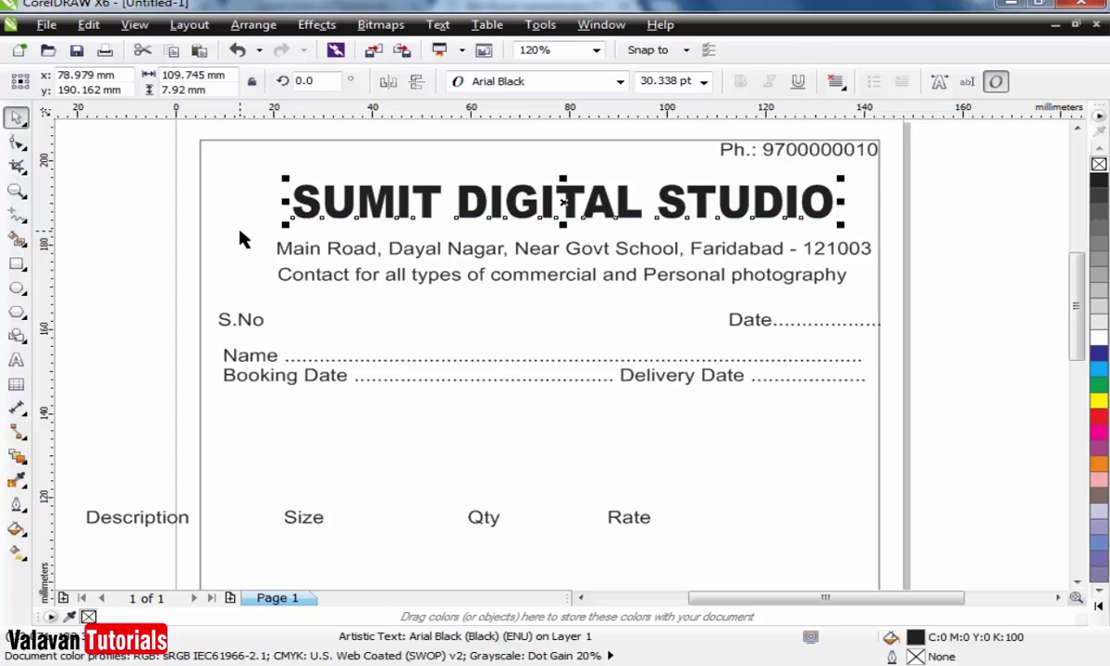
left_click(930, 308)
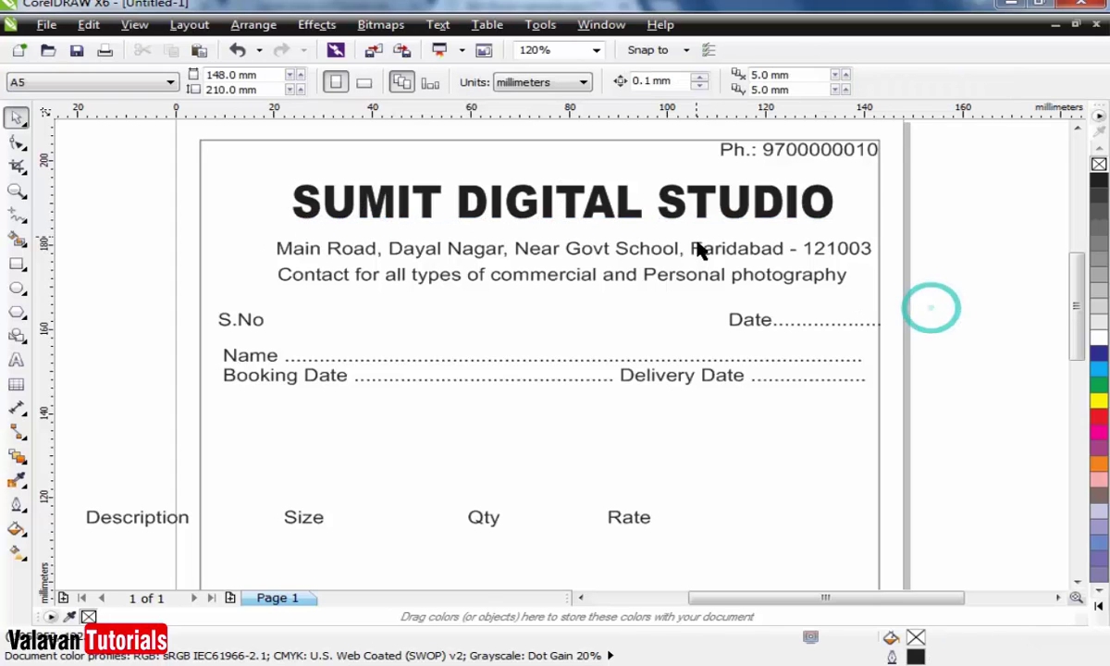
Nudge the address line about 1 mm left and the "Contact for all types" line about 1 mm right and down under the heading
left_click(701, 249)
left_click(689, 277)
left_click(942, 324)
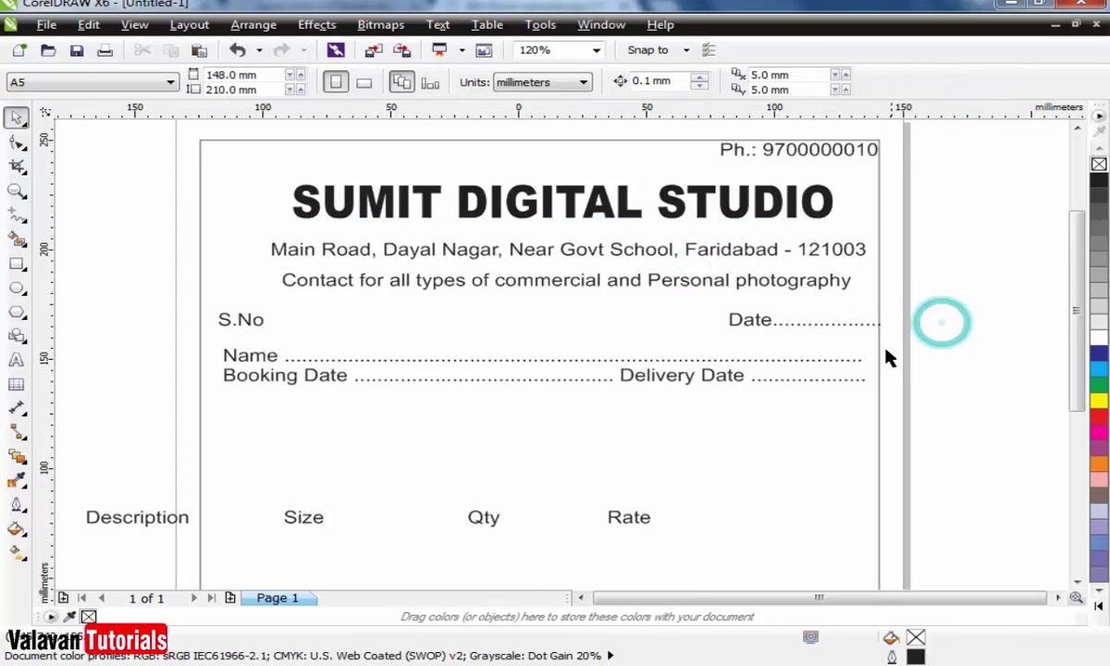
scroll(886, 352, "down", 2)
left_click(468, 399)
scroll(541, 409, "down", 2)
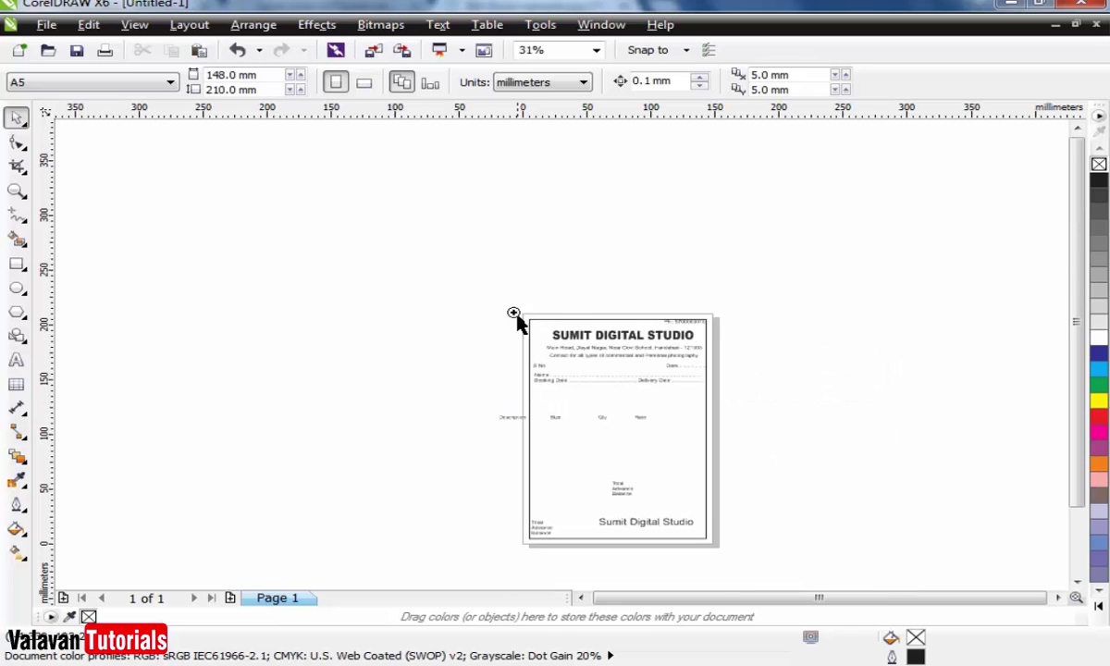
key("z")
left_click_drag(515, 309, 726, 555)
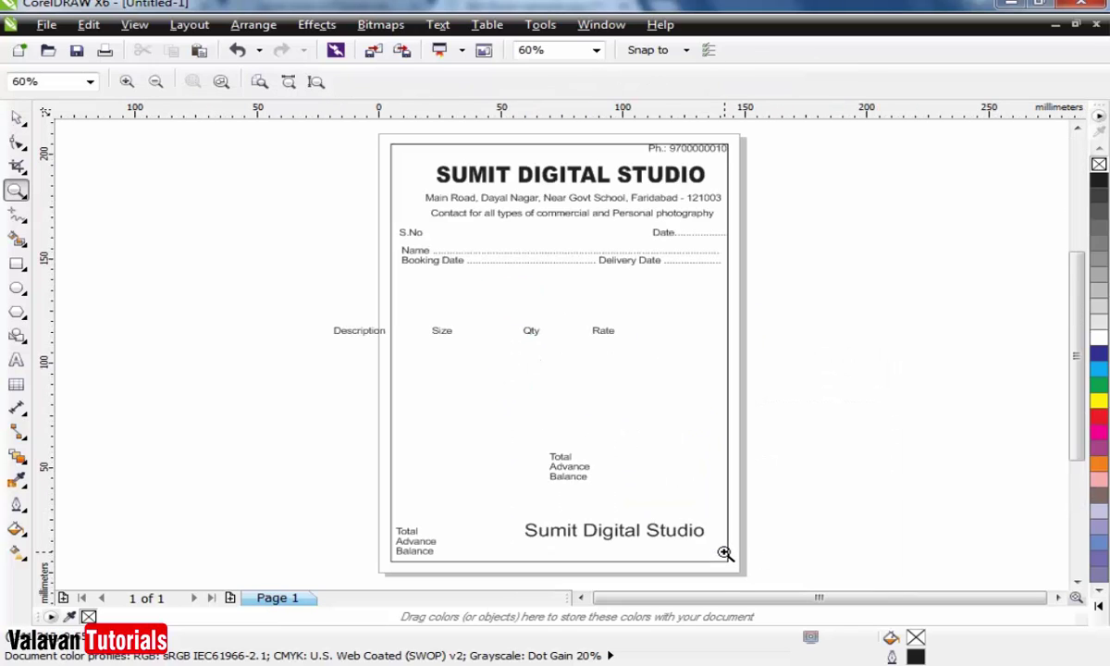
key("space")
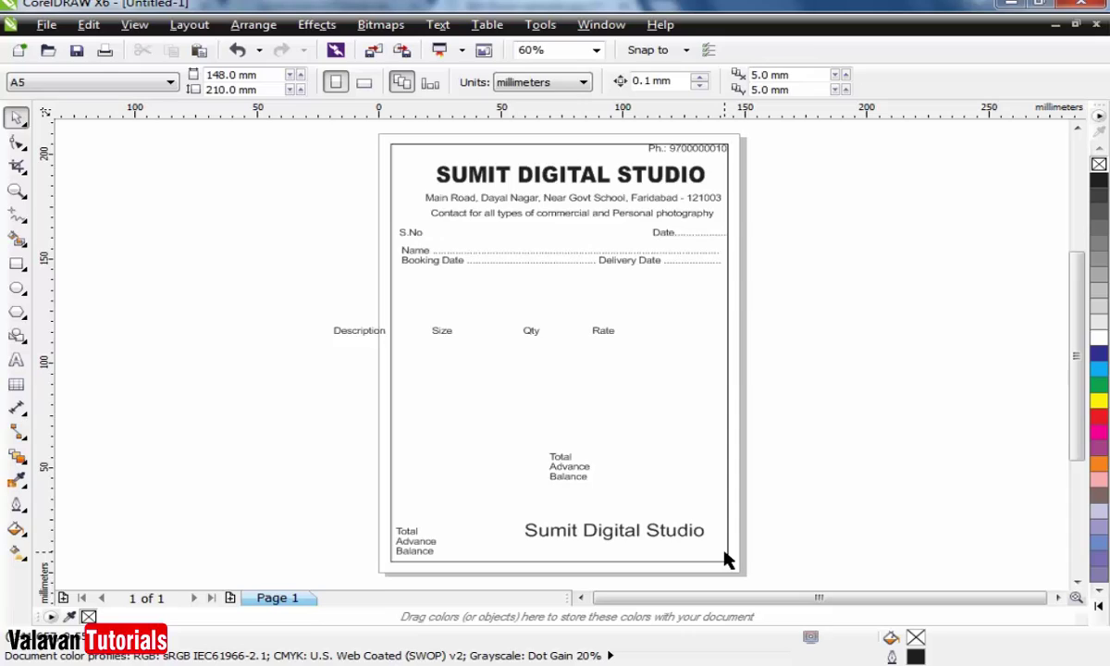